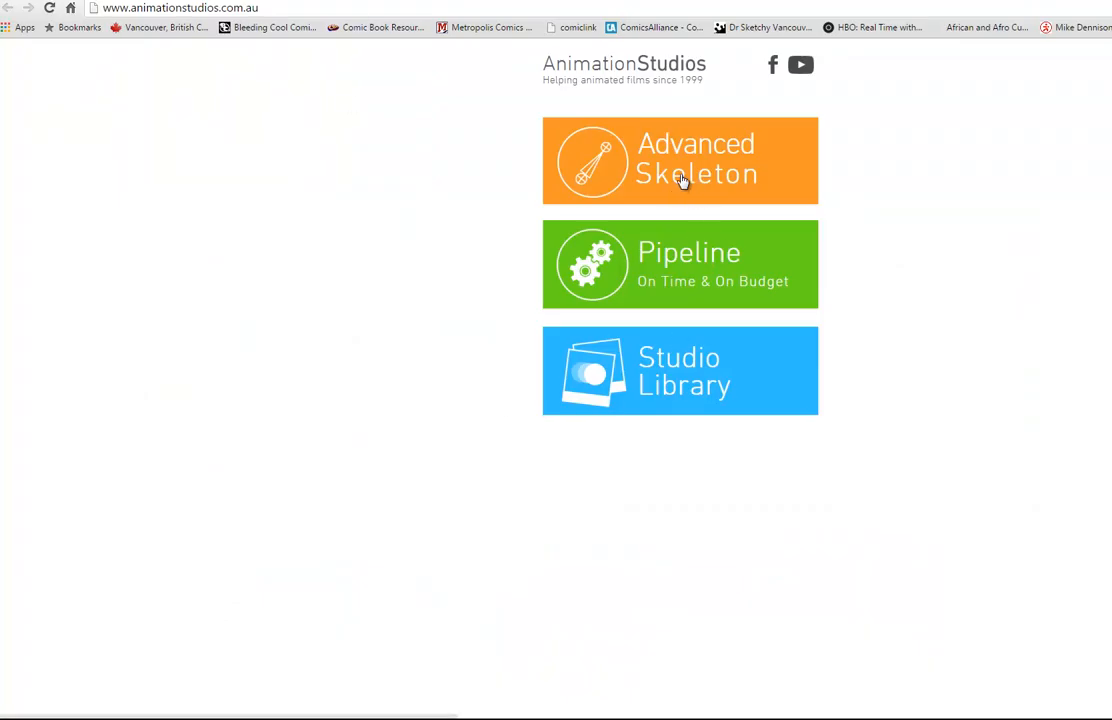
# Step: Download AdvancedSkeleton.5.030.zip from the Advanced Skeleton download page
pyautogui.click(681, 176)
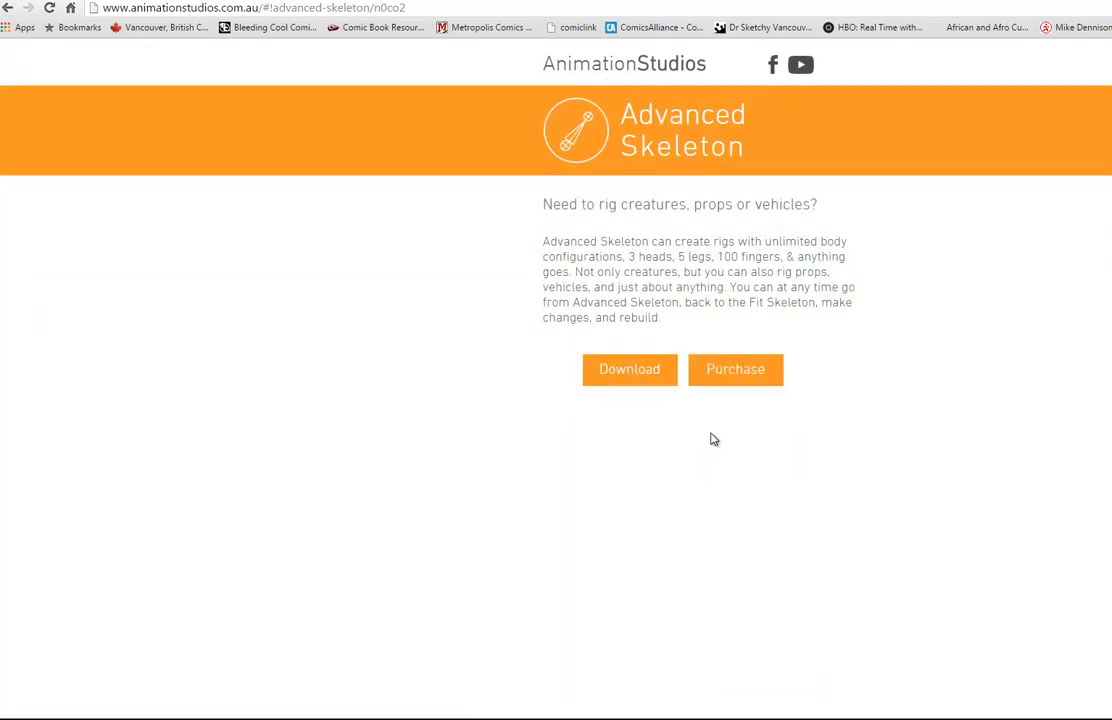
pyautogui.click(622, 378)
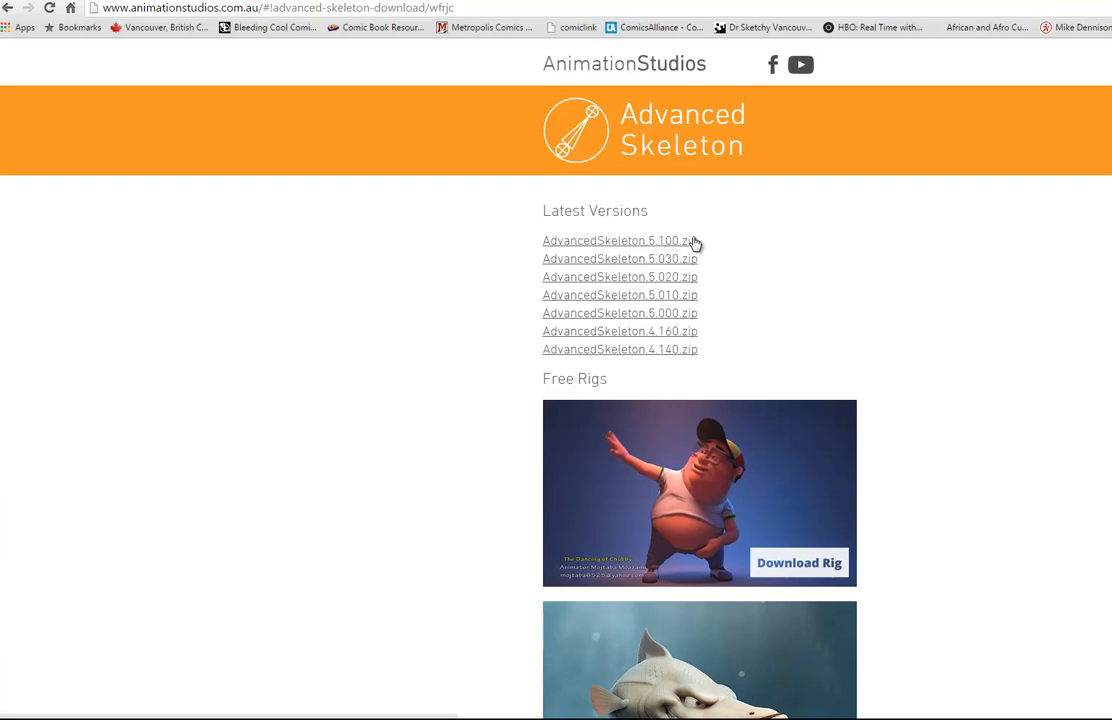
pyautogui.click(604, 260)
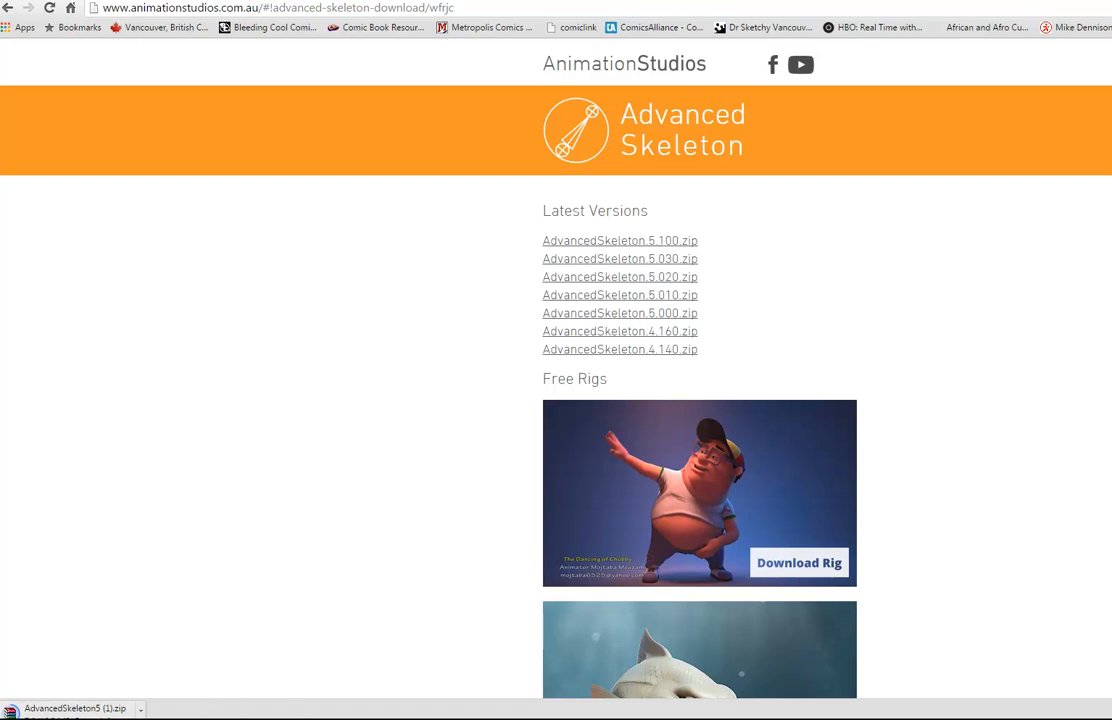
# Step: Switch to Maya and install AdvancedSkeleton5 by dropping the install MEL script from the Downloads\AdvancedSkeleton5 folder into the viewport
pyautogui.moveTo(390, 712)
pyautogui.click(350, 598)
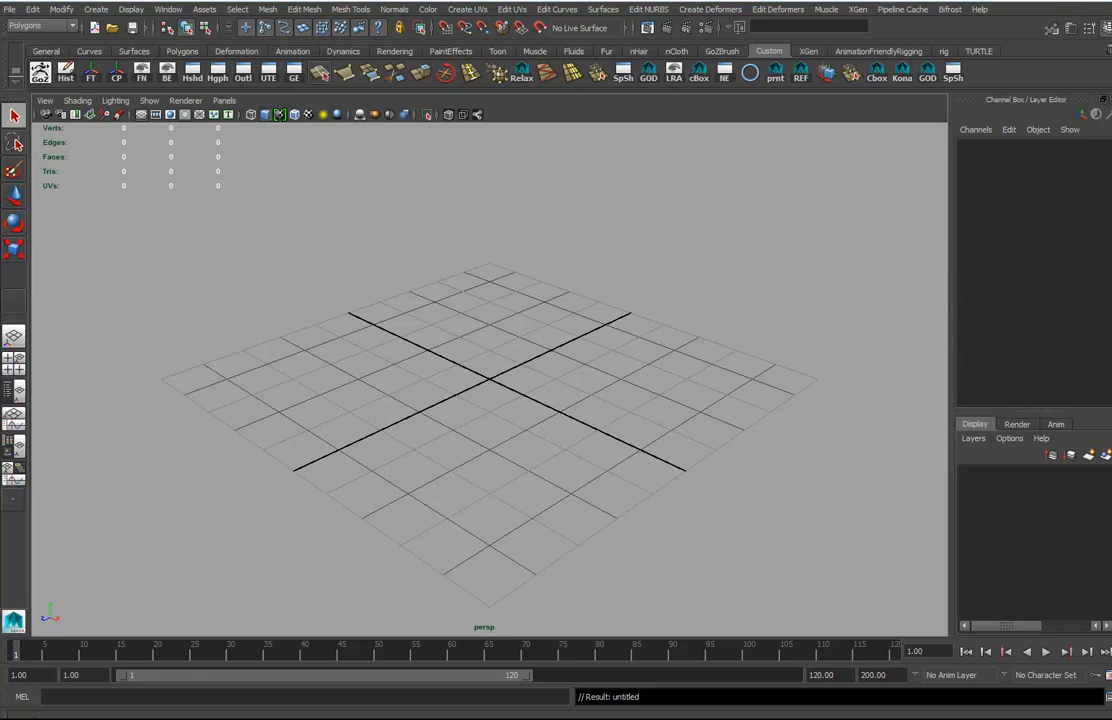
pyautogui.press('super+e')
pyautogui.moveTo(621, 45); pyautogui.dragTo(1111, 53)
pyautogui.moveTo(1111, 70); pyautogui.dragTo(943, 67)
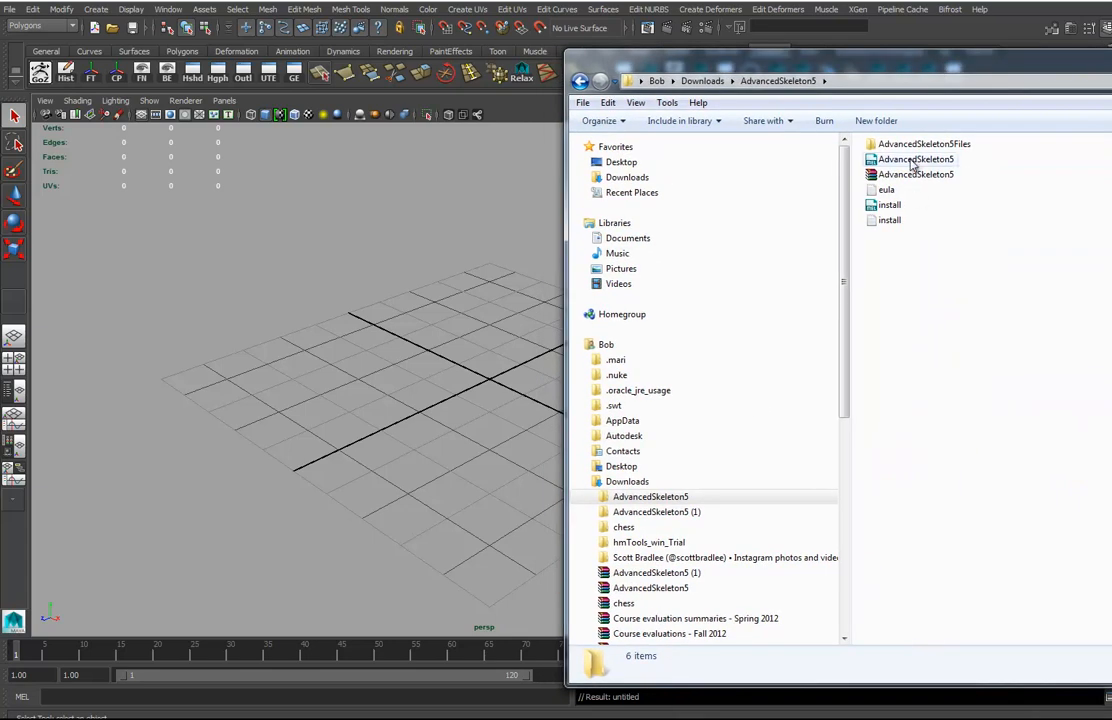
pyautogui.moveTo(889, 204); pyautogui.dragTo(290, 395)
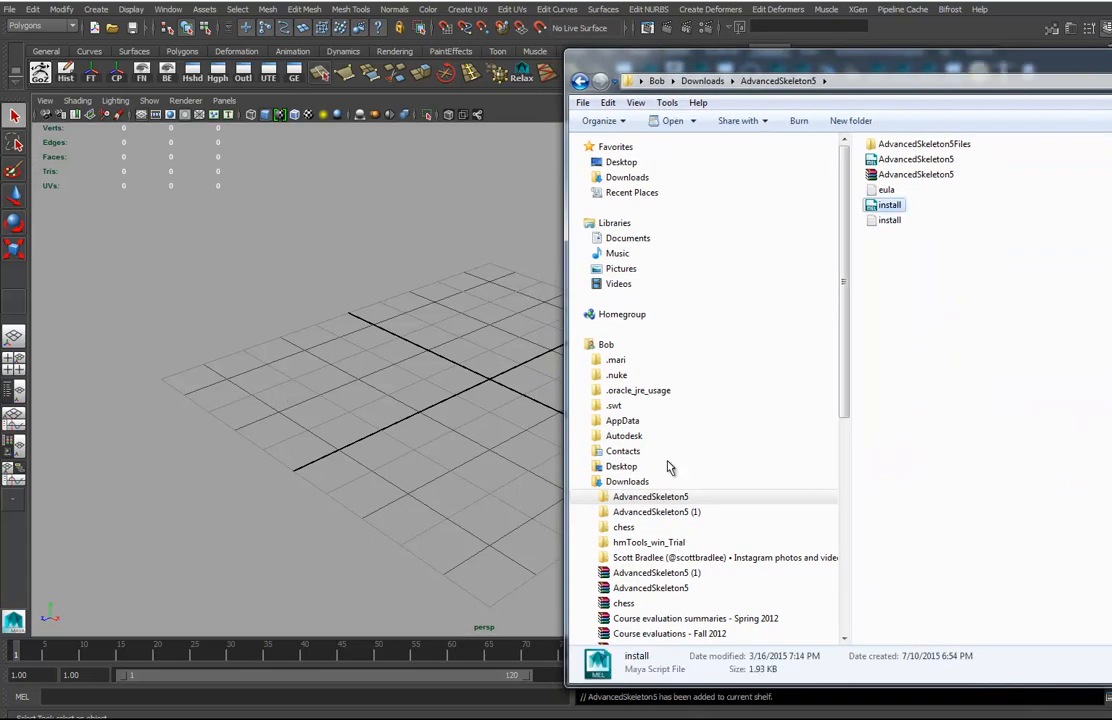
pyautogui.moveTo(975, 70); pyautogui.dragTo(1111, 300)
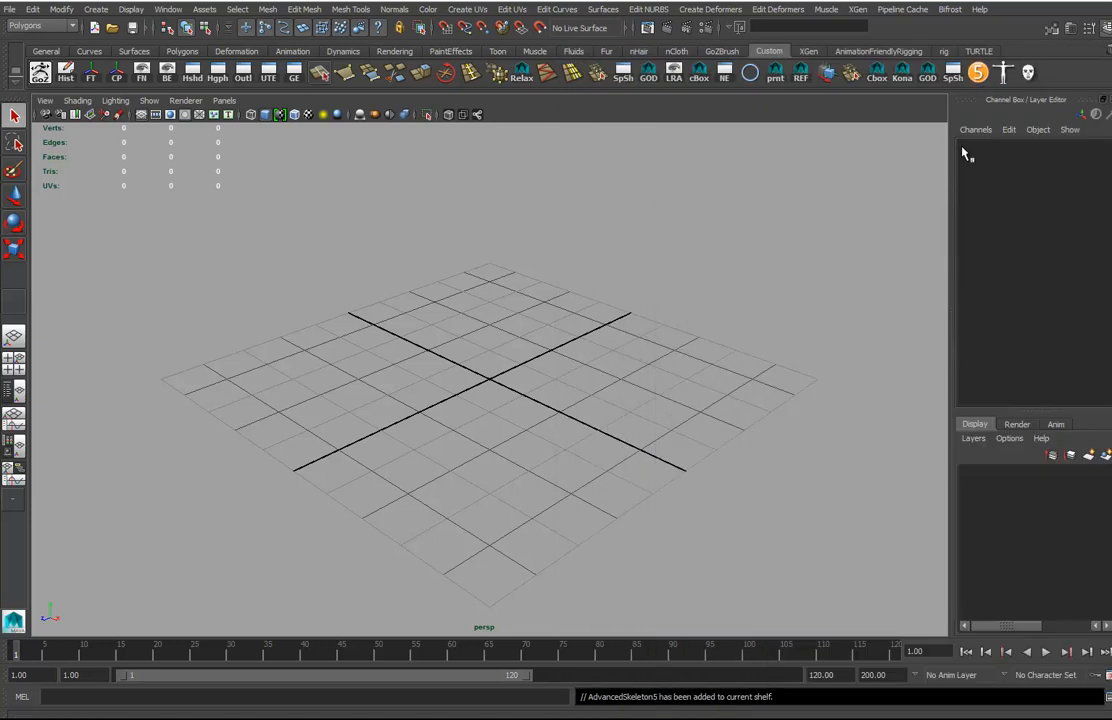
# Step: Launch AdvancedSkeleton5 and check its current version in the About section, closing the window again
pyautogui.click(978, 72)
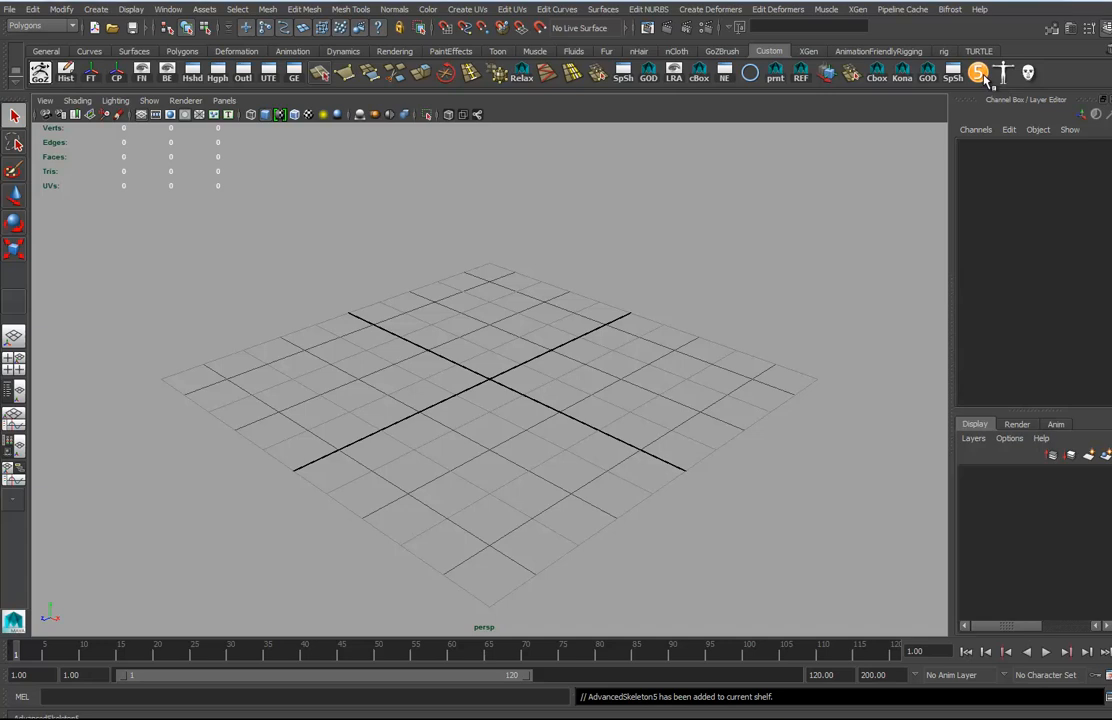
pyautogui.moveTo(241, 183); pyautogui.dragTo(226, 552)
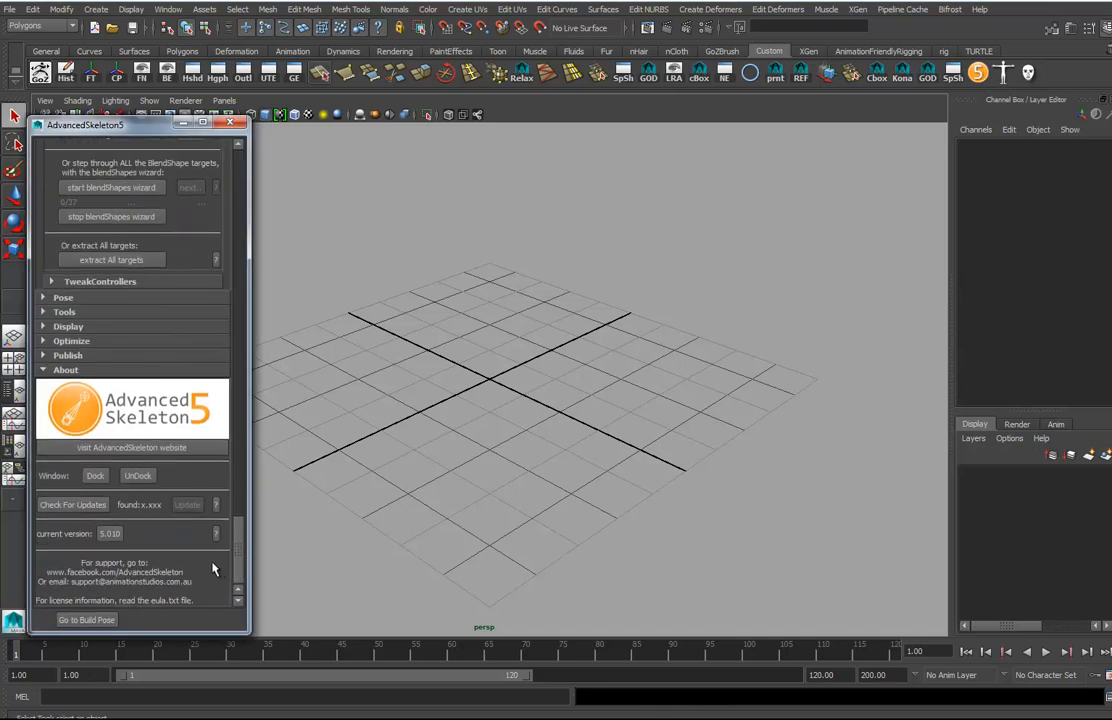
pyautogui.click(230, 122)
# Step: Delete the three AdvancedSkeleton5 buttons from the Custom shelf
pyautogui.rightClick(1003, 72)
pyautogui.click(1010, 119)
pyautogui.rightClick(979, 72)
pyautogui.click(1000, 118)
pyautogui.rightClick(979, 72)
pyautogui.click(1010, 118)
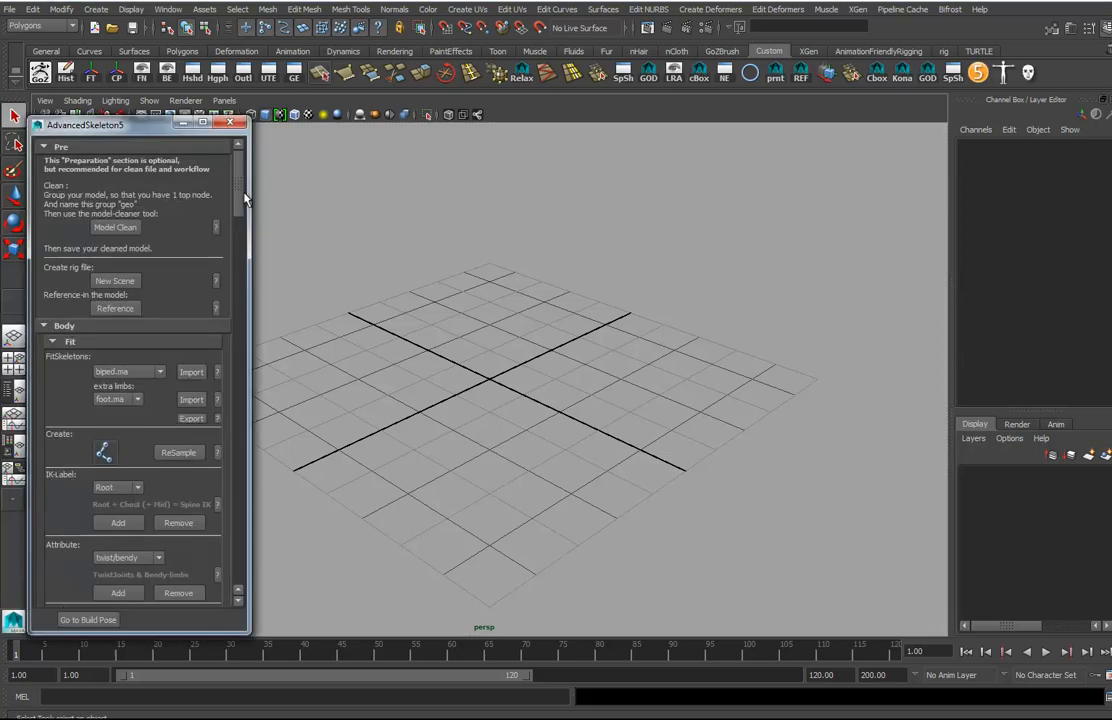
# Step: Check the reinstalled AdvancedSkeleton5 version in the About section and return to the Pre section
pyautogui.moveTo(241, 196); pyautogui.dragTo(234, 580)
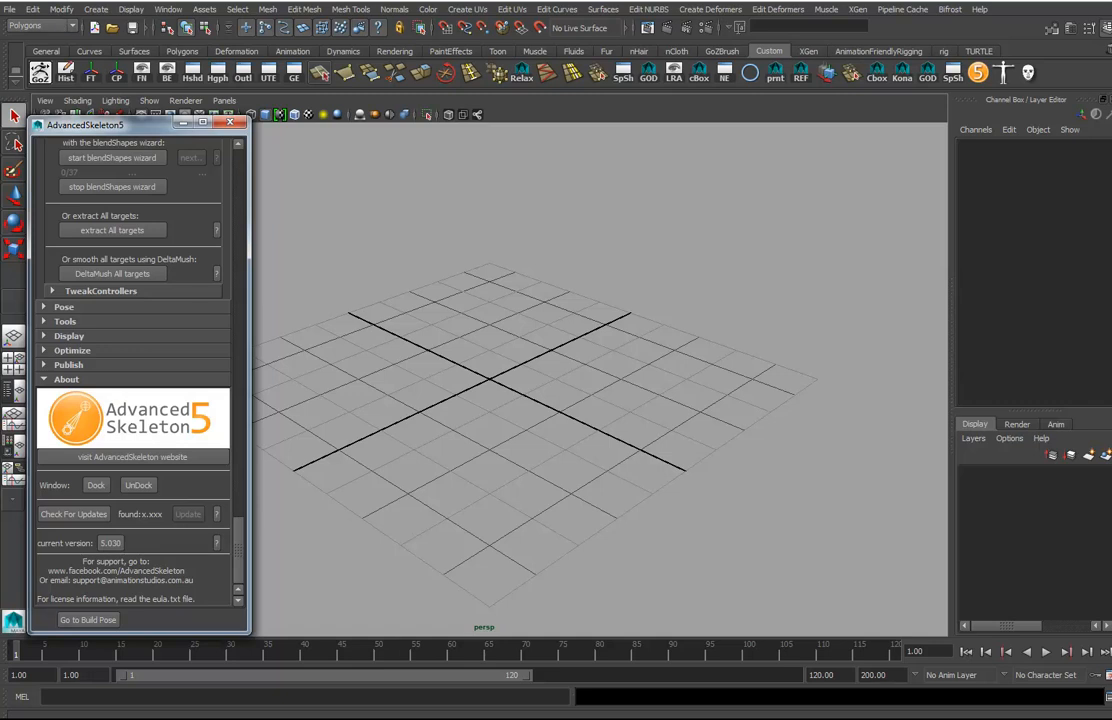
pyautogui.click(10, 9)
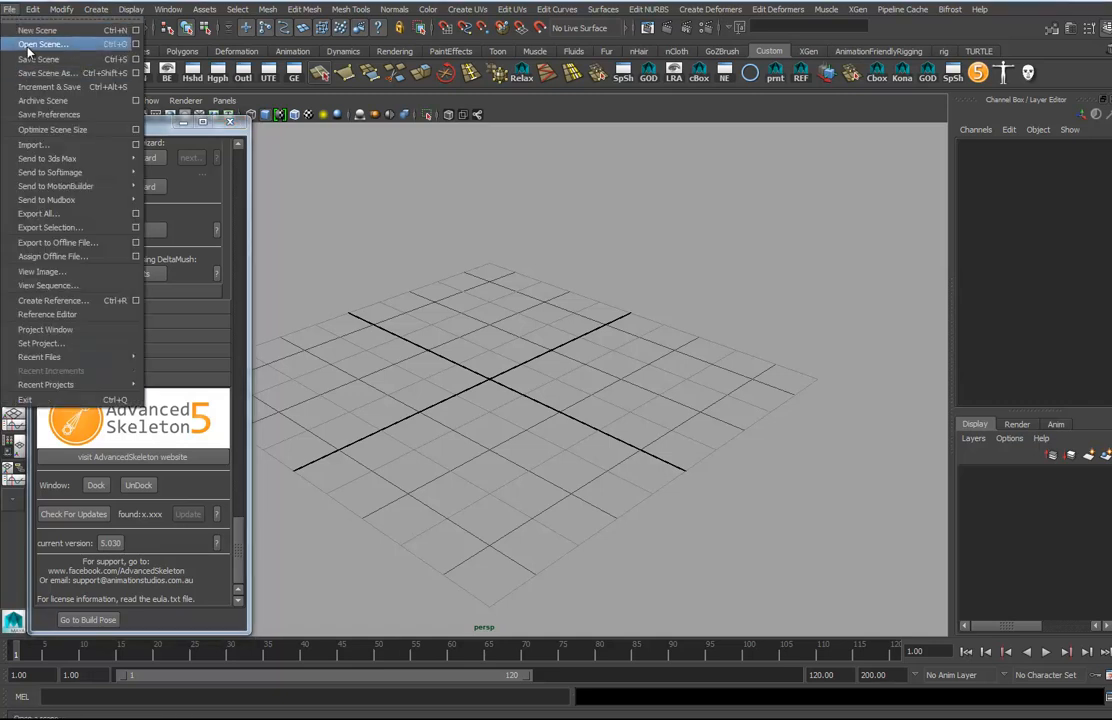
pyautogui.click(157, 131)
pyautogui.scroll(15, 204, 468)
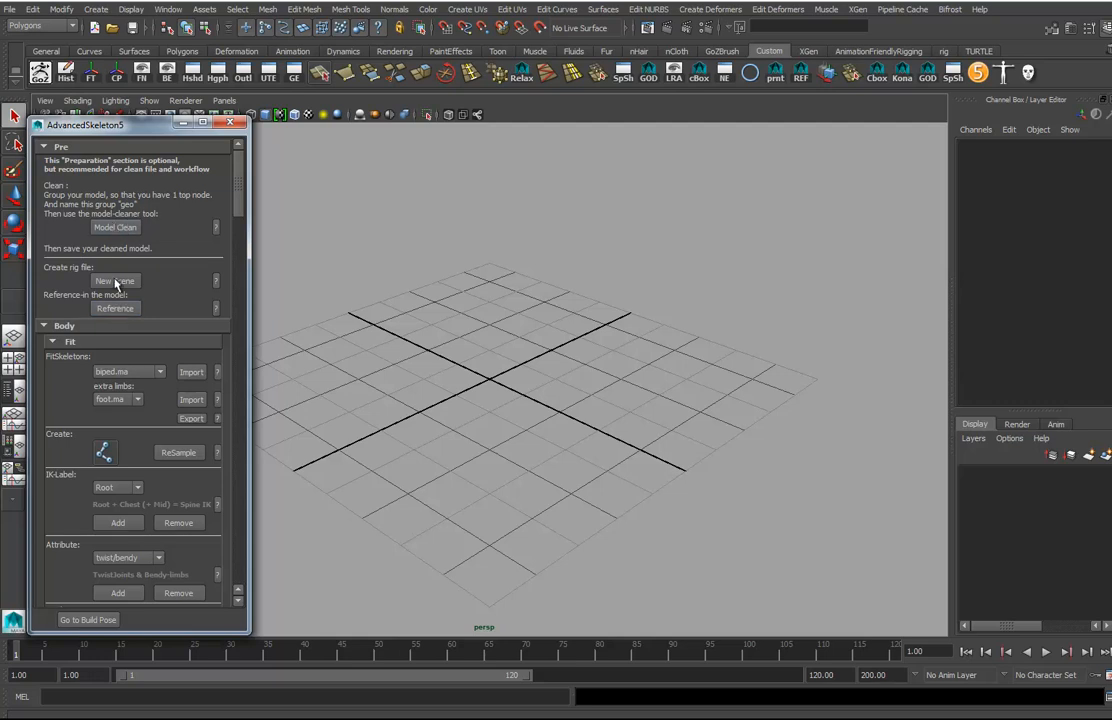
# Step: Open the recently used male character scene and examine its geo group hierarchy with shape nodes displayed in the Hypergraph
pyautogui.click(8, 9)
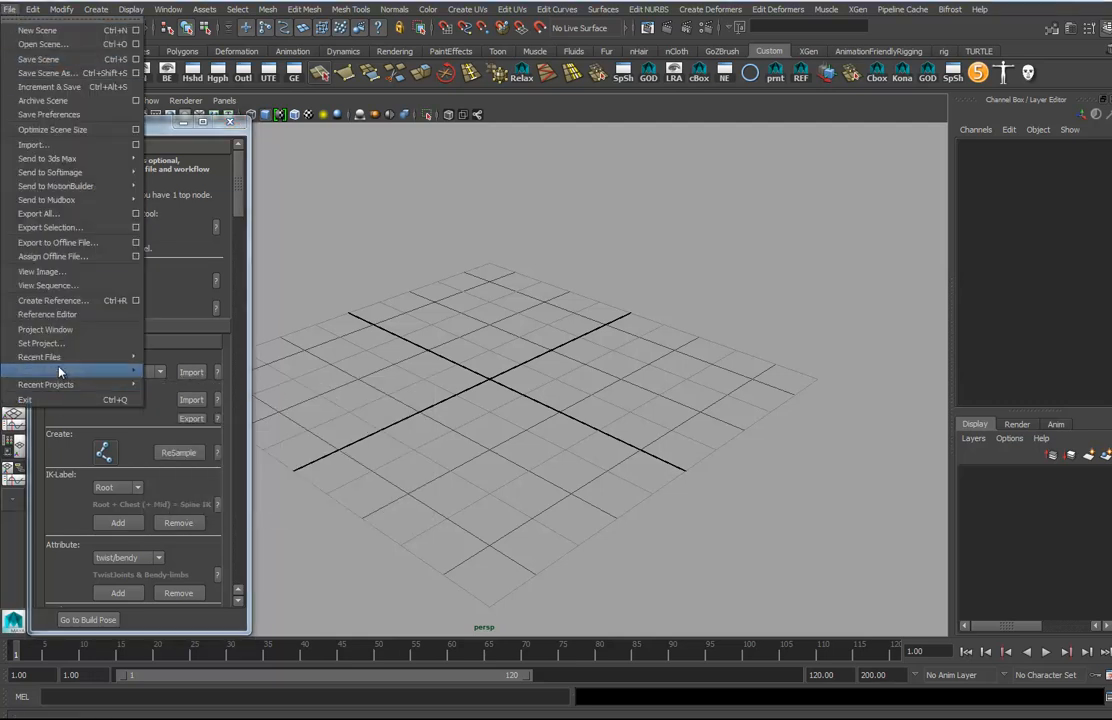
pyautogui.moveTo(60, 357)
pyautogui.click(263, 372)
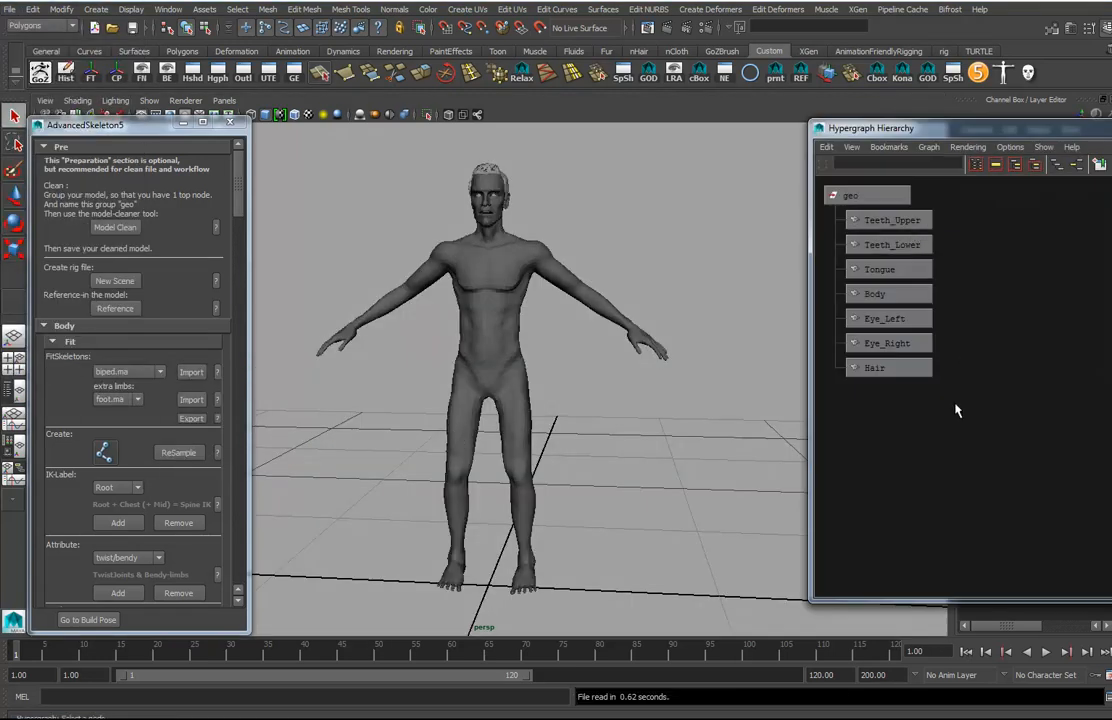
pyautogui.keyDown('alt'); pyautogui.moveTo(916, 408); pyautogui.dragTo(968, 504, button='middle'); pyautogui.keyUp('alt')
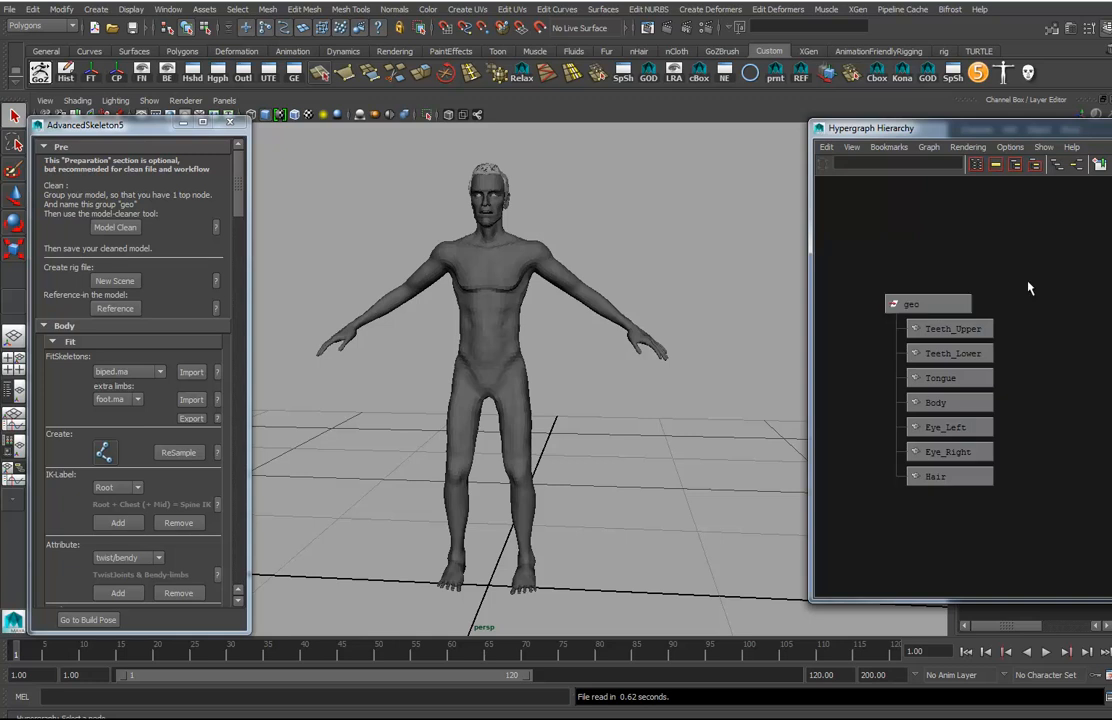
pyautogui.click(1012, 148)
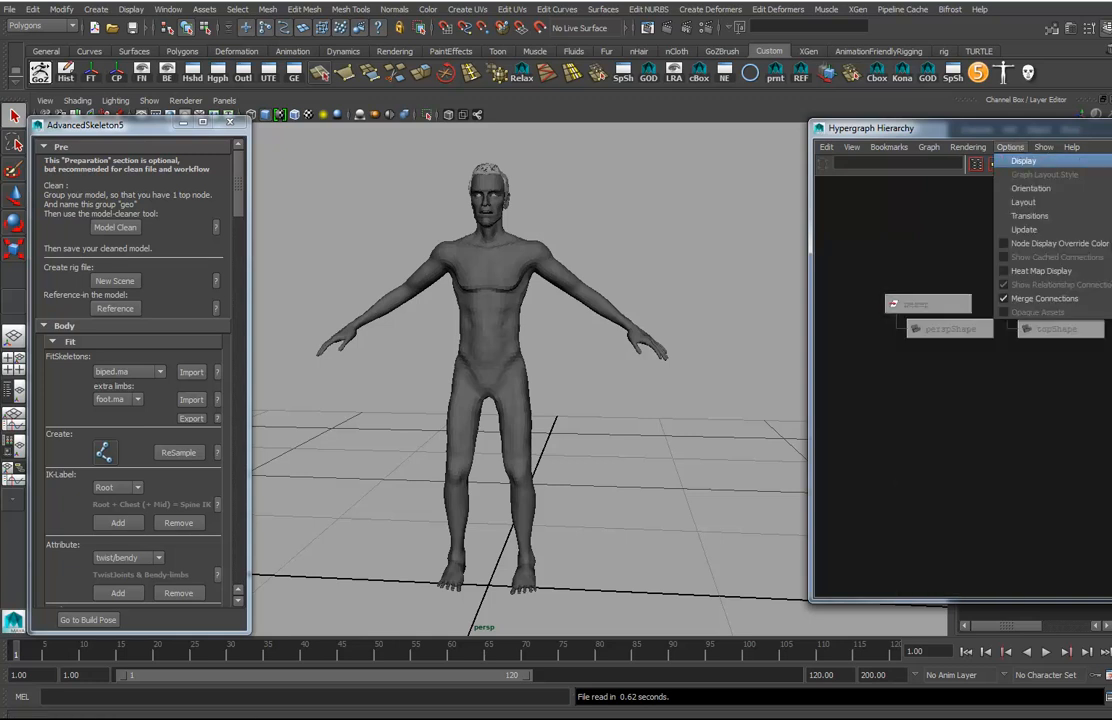
pyautogui.keyDown('alt'); pyautogui.moveTo(1109, 420); pyautogui.dragTo(752, 330, button='middle'); pyautogui.keyUp('alt')
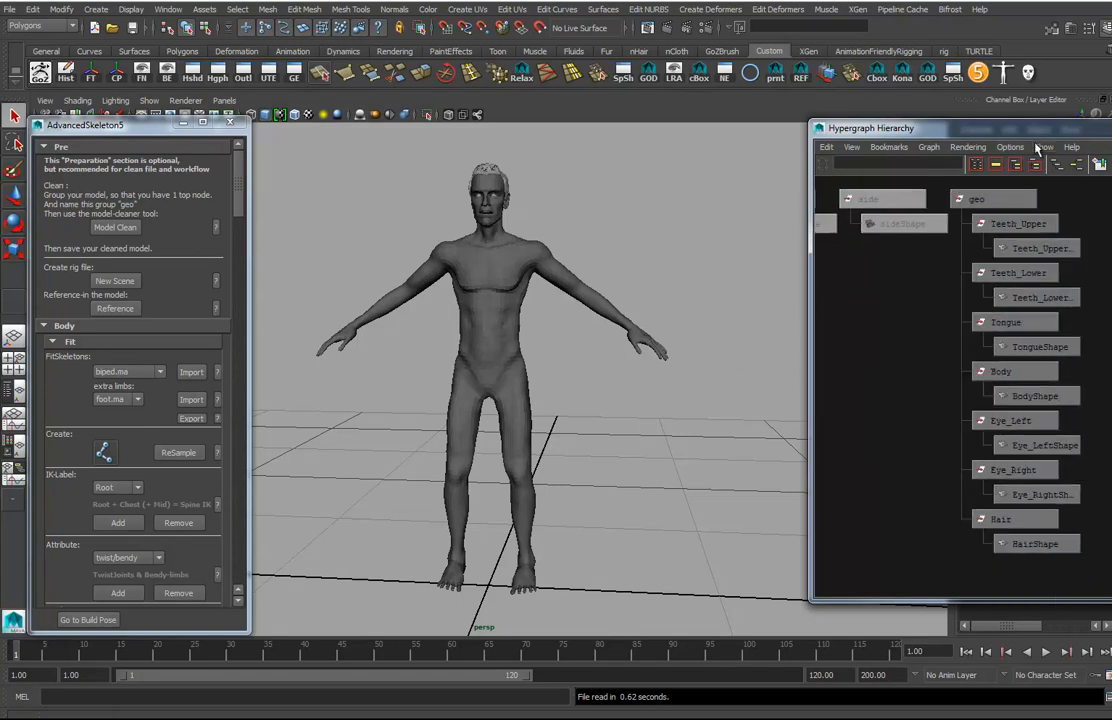
pyautogui.moveTo(1097, 135); pyautogui.dragTo(462, 99)
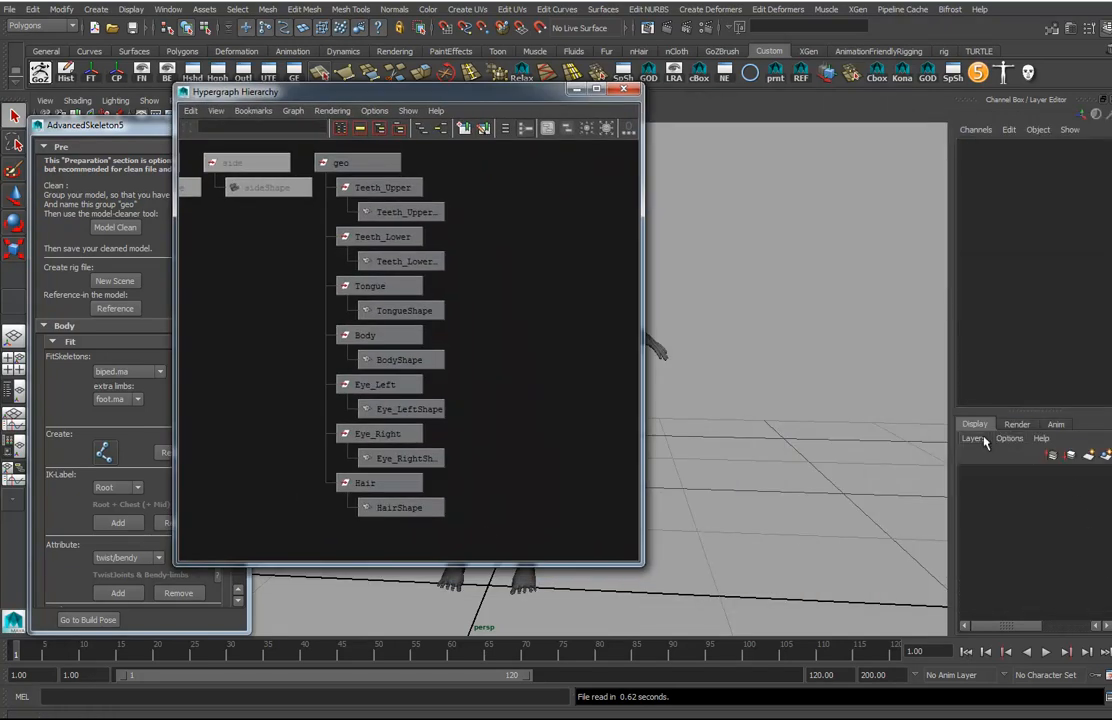
pyautogui.click(625, 90)
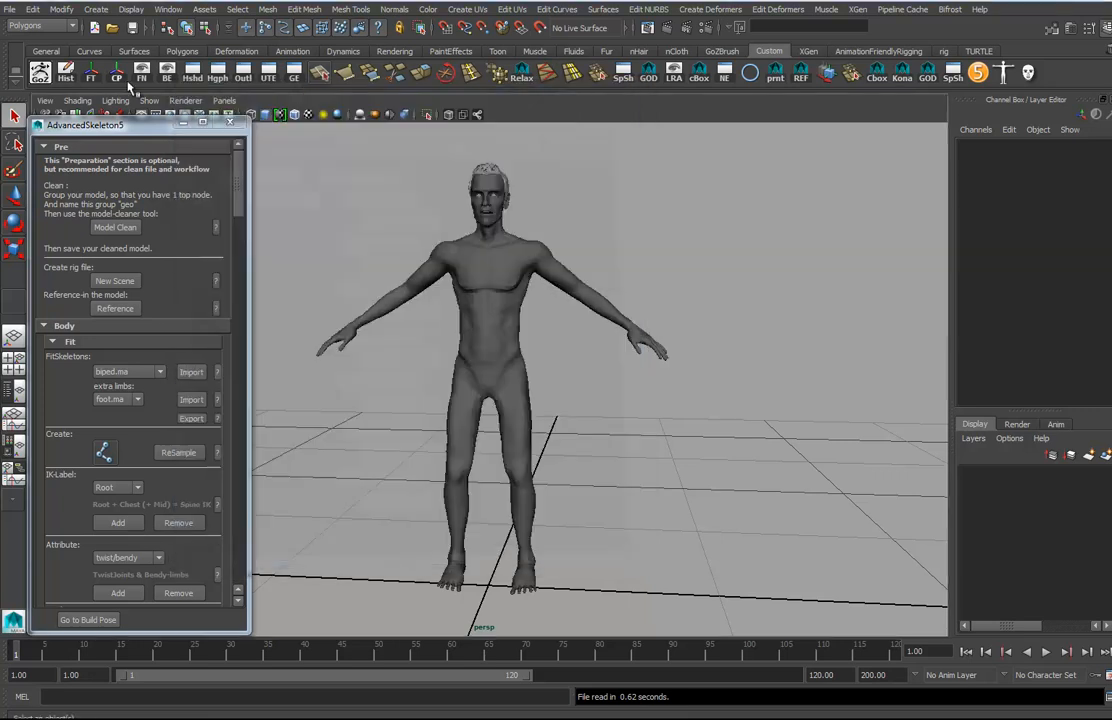
# Step: Create a new rig scene with AdvancedSkeleton5 and choose G:\school\Fassbender_ReadyToRig.ma as the model to reference
pyautogui.click(115, 281)
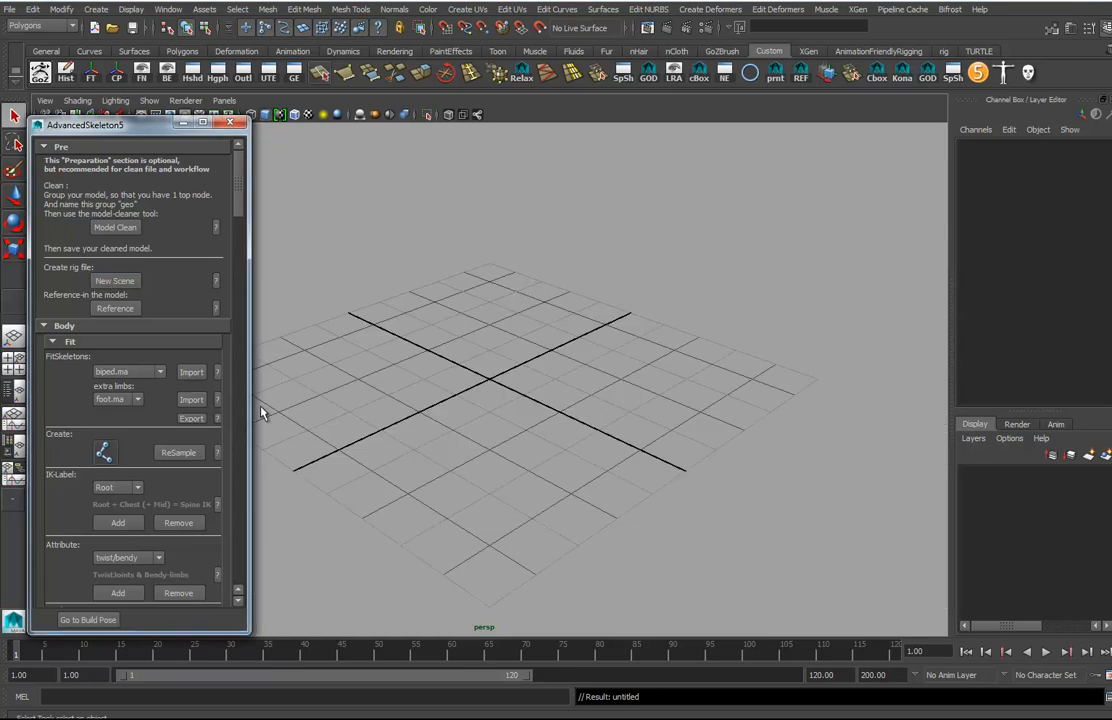
pyautogui.click(115, 309)
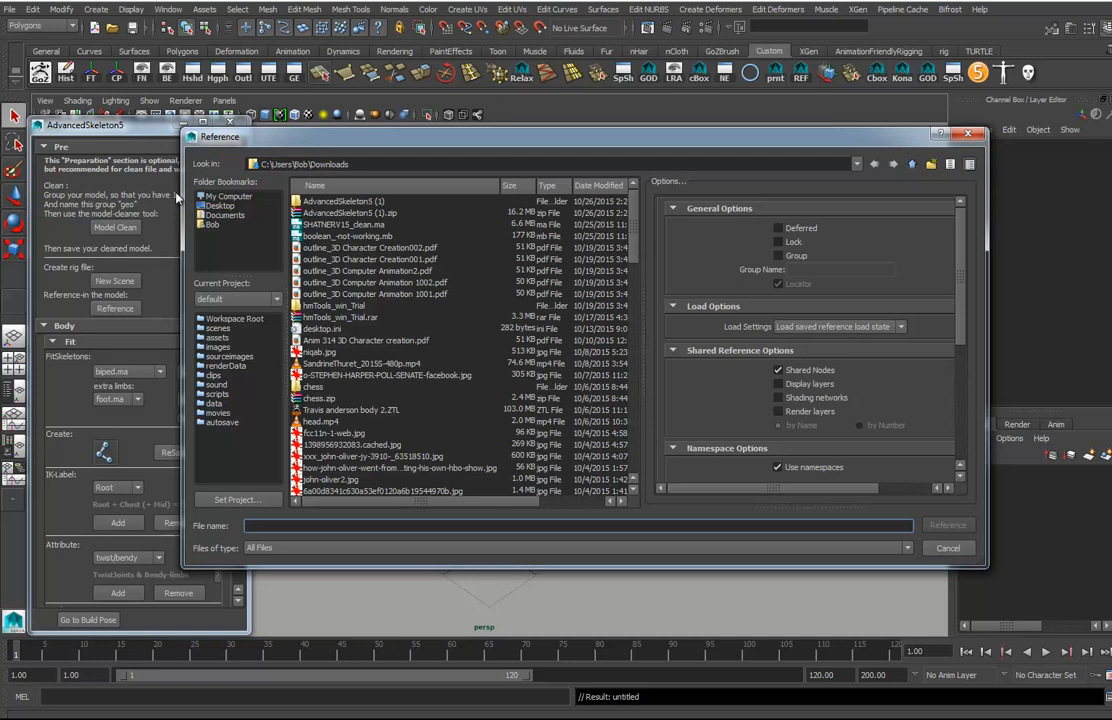
pyautogui.click(230, 197)
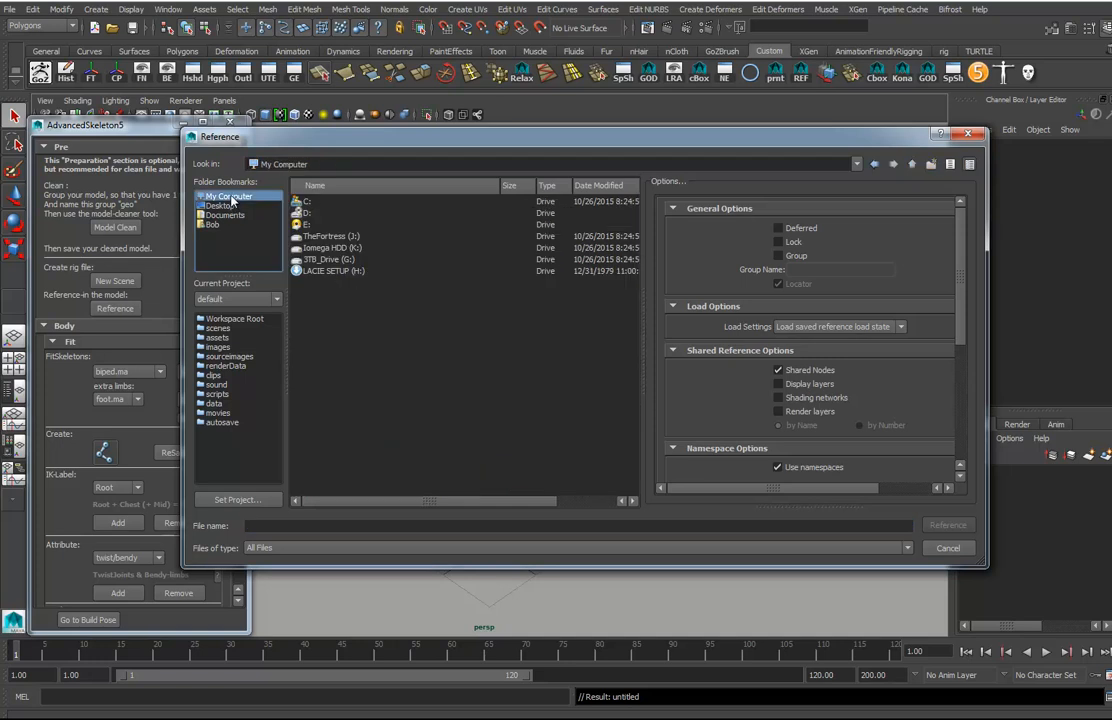
pyautogui.doubleClick(323, 261)
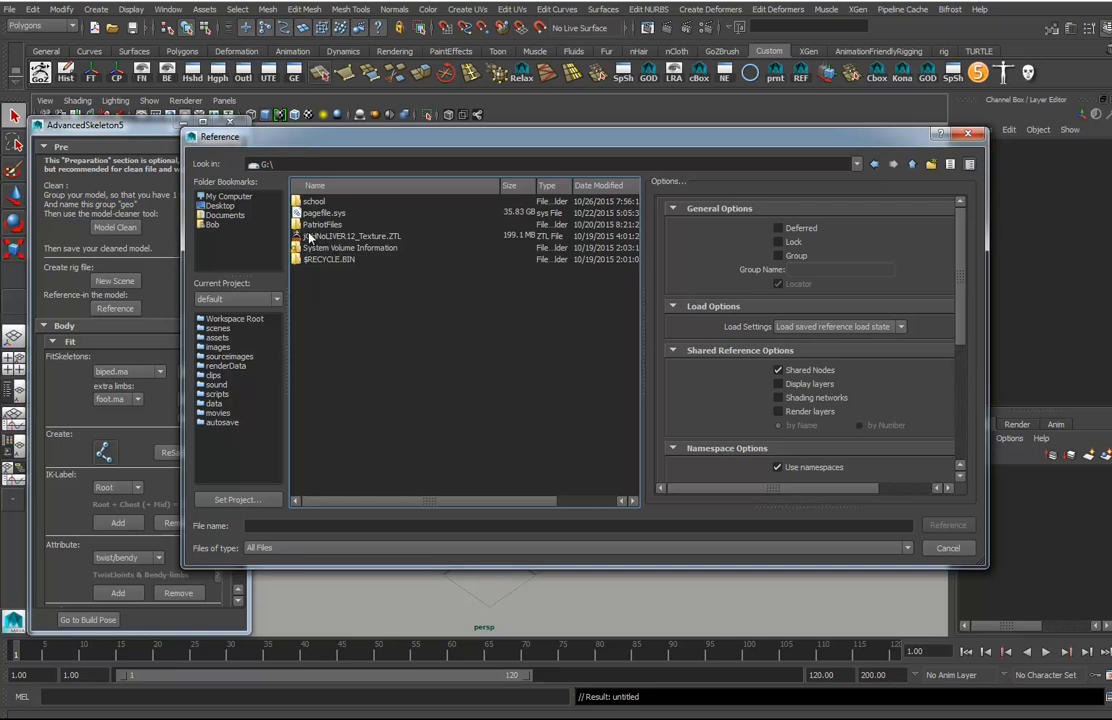
pyautogui.doubleClick(316, 202)
pyautogui.click(331, 203)
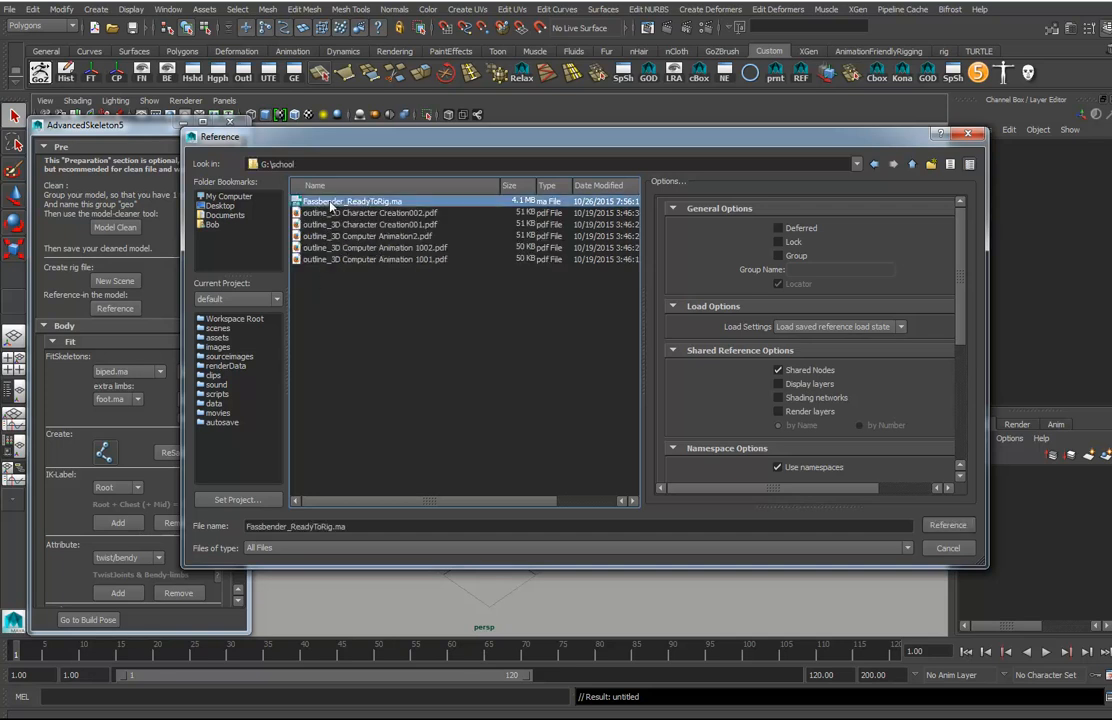
# Step: Reference the chosen model, merging it into the selected root namespace and renaming incoming objects that match
pyautogui.moveTo(958, 319); pyautogui.dragTo(943, 475)
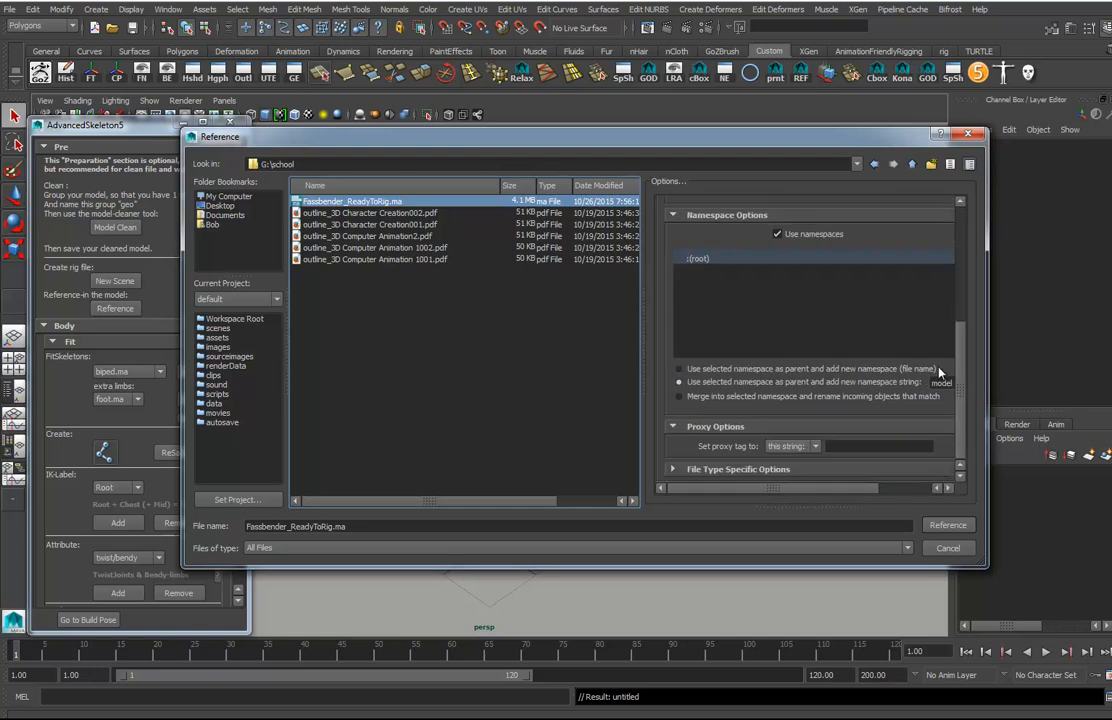
pyautogui.click(679, 397)
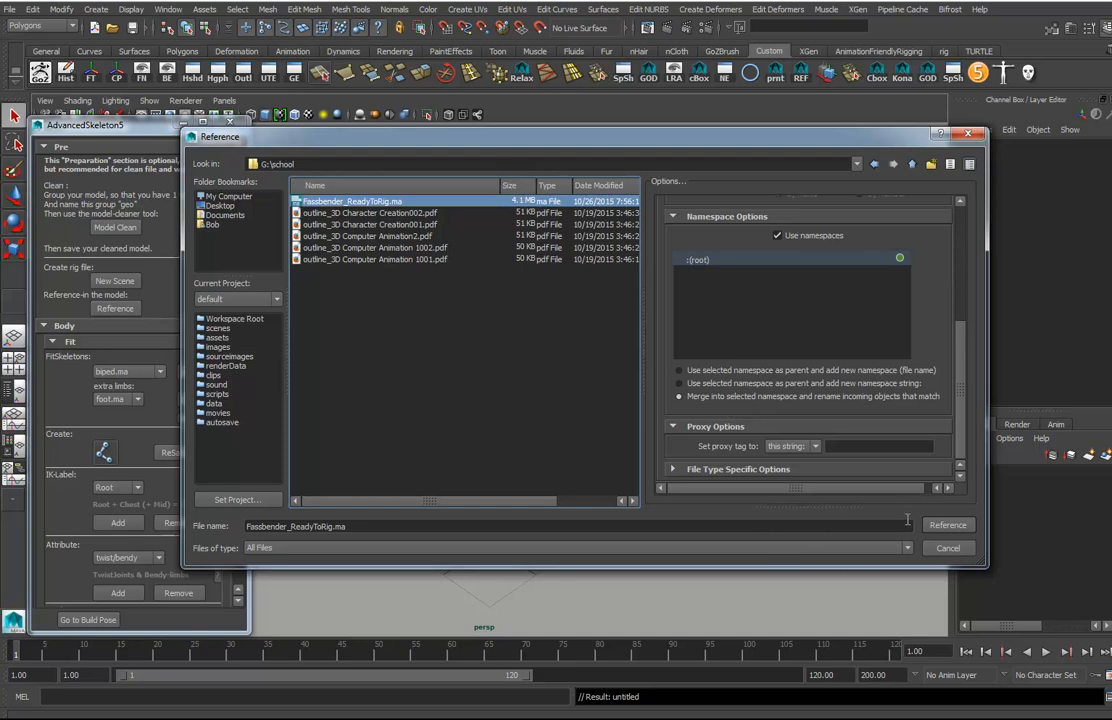
pyautogui.click(945, 527)
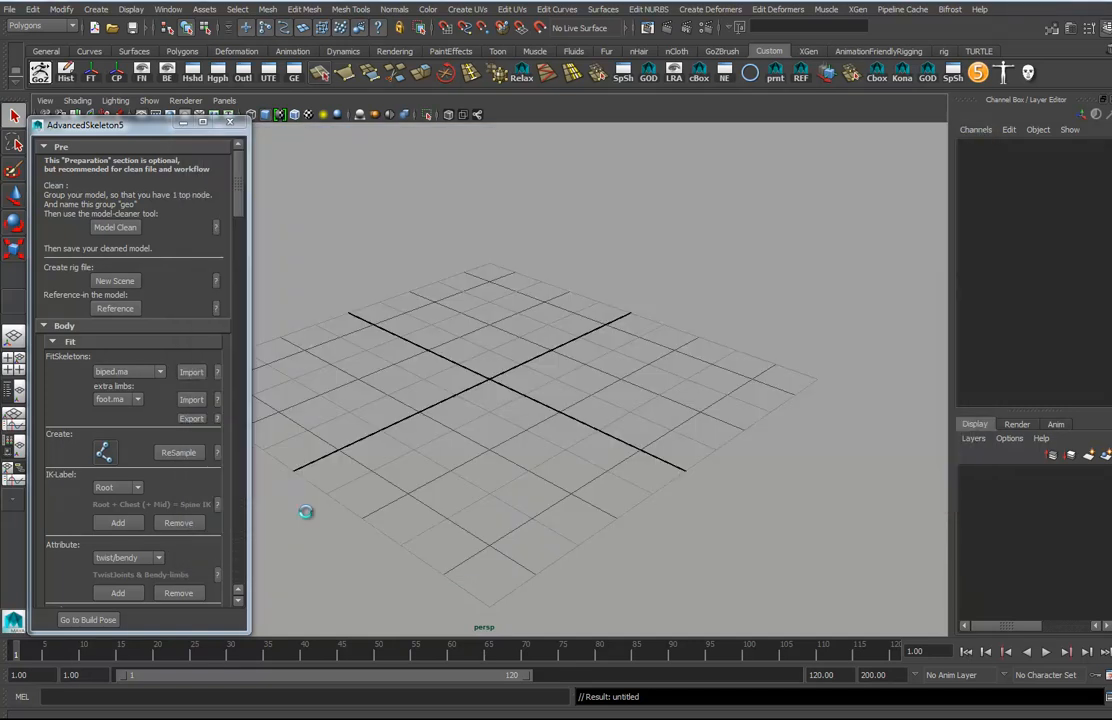
# Step: Examine the referenced character, its Hi display layer and the geo group's hierarchy in the Hypergraph
pyautogui.keyDown('alt'); pyautogui.moveTo(489, 428); pyautogui.dragTo(505, 395); pyautogui.keyUp('alt')
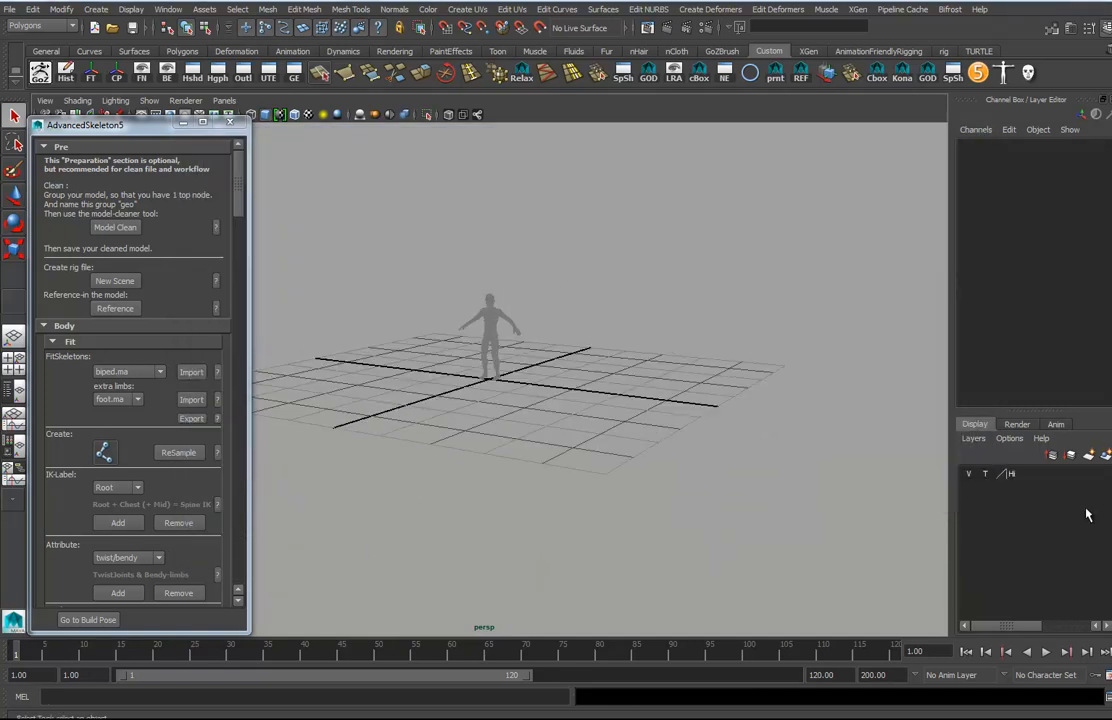
pyautogui.click(1026, 476)
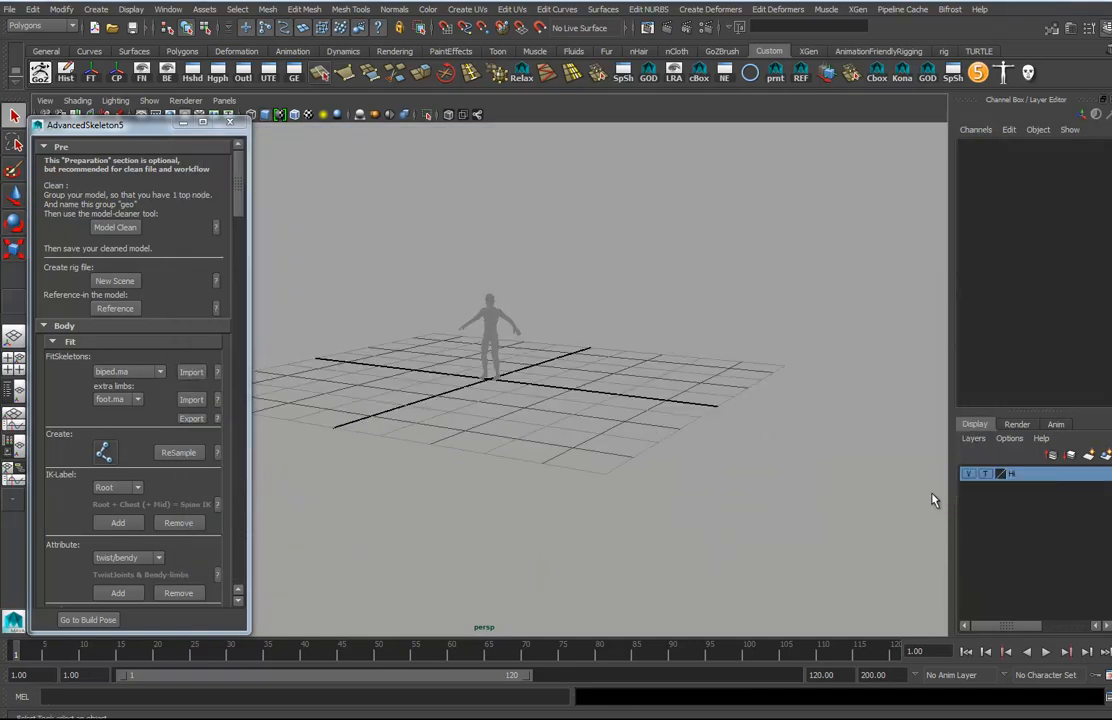
pyautogui.scroll(6, 475, 391)
pyautogui.press('f')
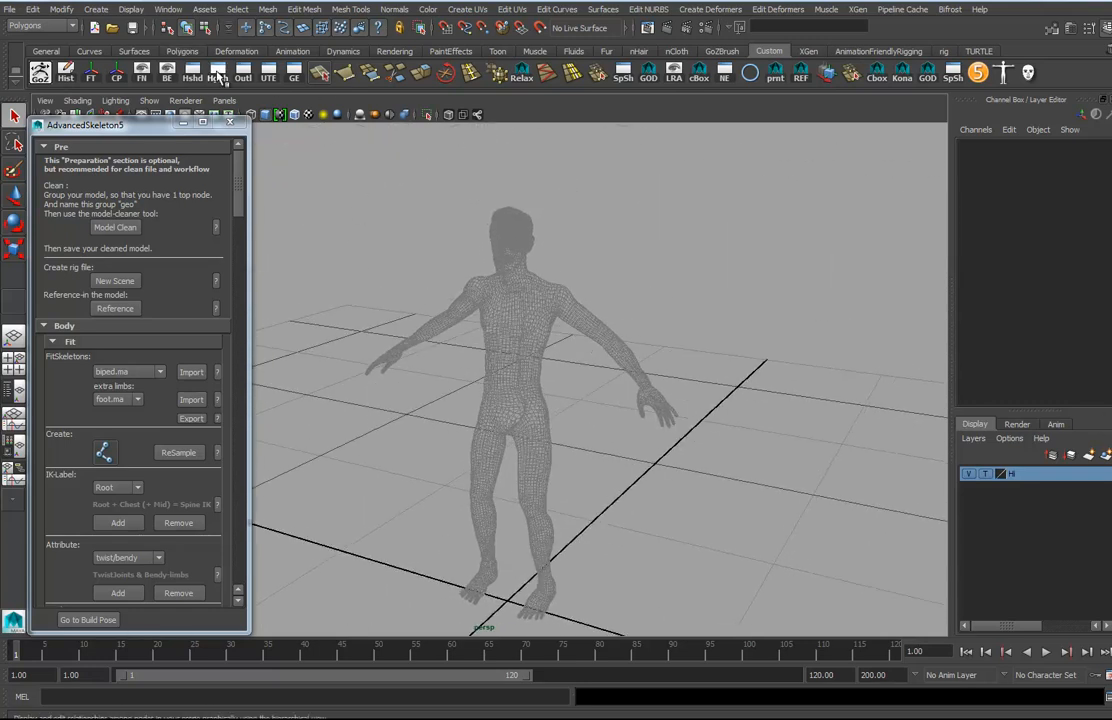
pyautogui.click(220, 74)
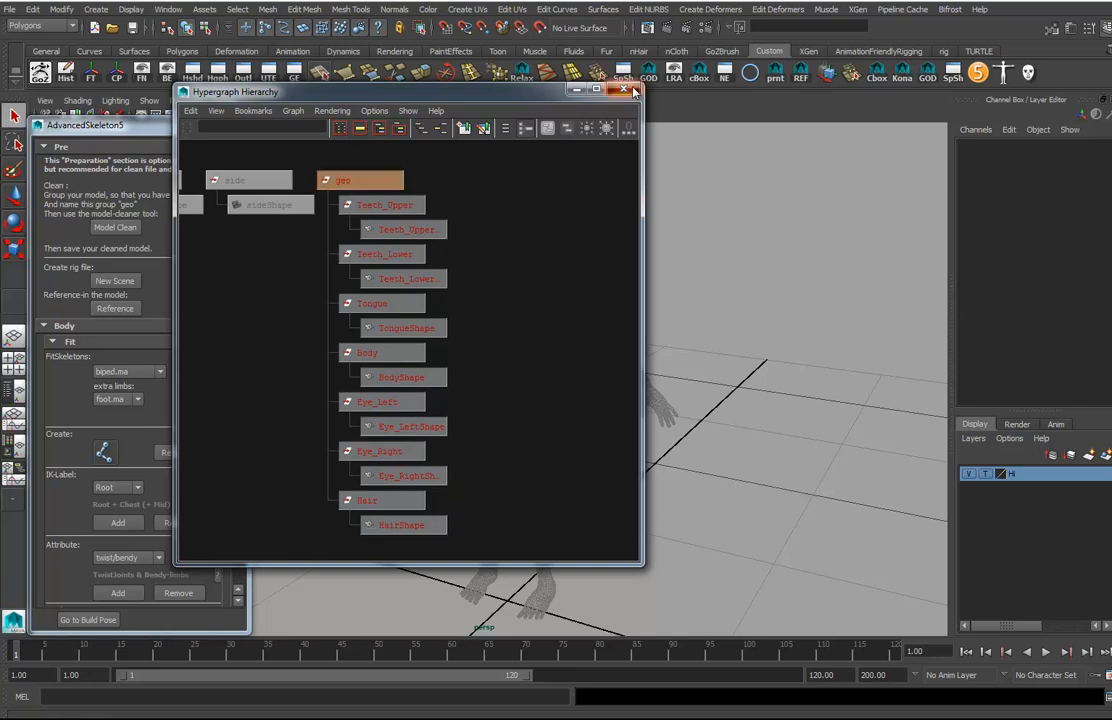
pyautogui.click(623, 89)
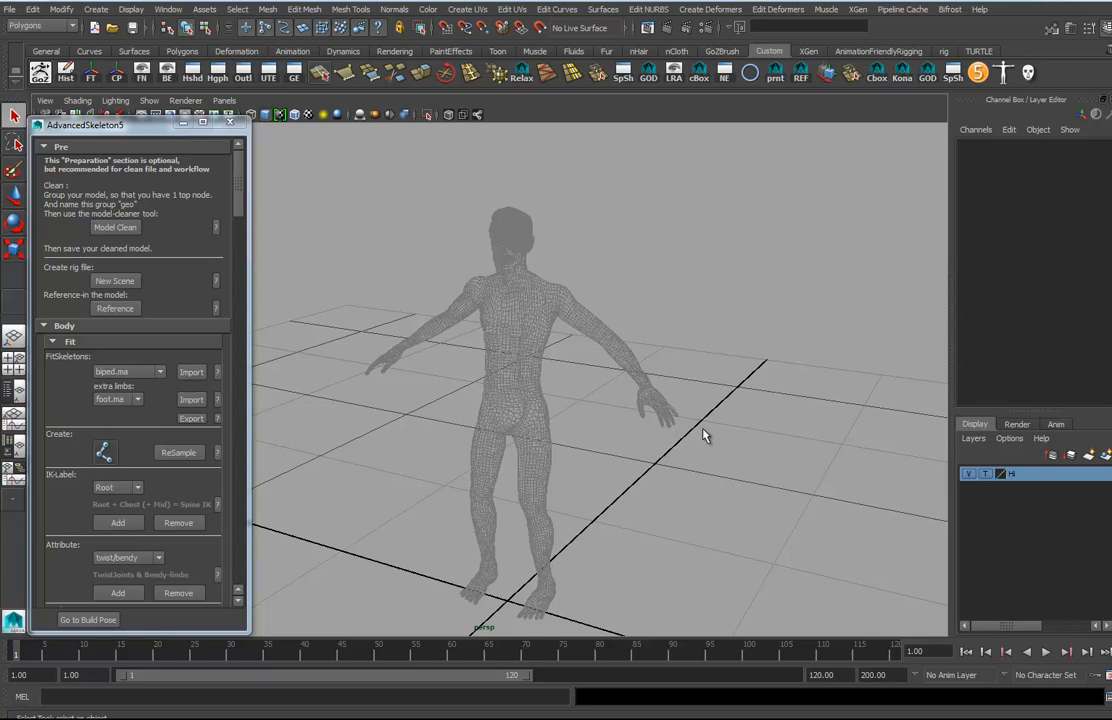
pyautogui.keyDown('alt'); pyautogui.moveTo(551, 380); pyautogui.dragTo(583, 465); pyautogui.keyUp('alt')
pyautogui.scroll(2, 589, 465)
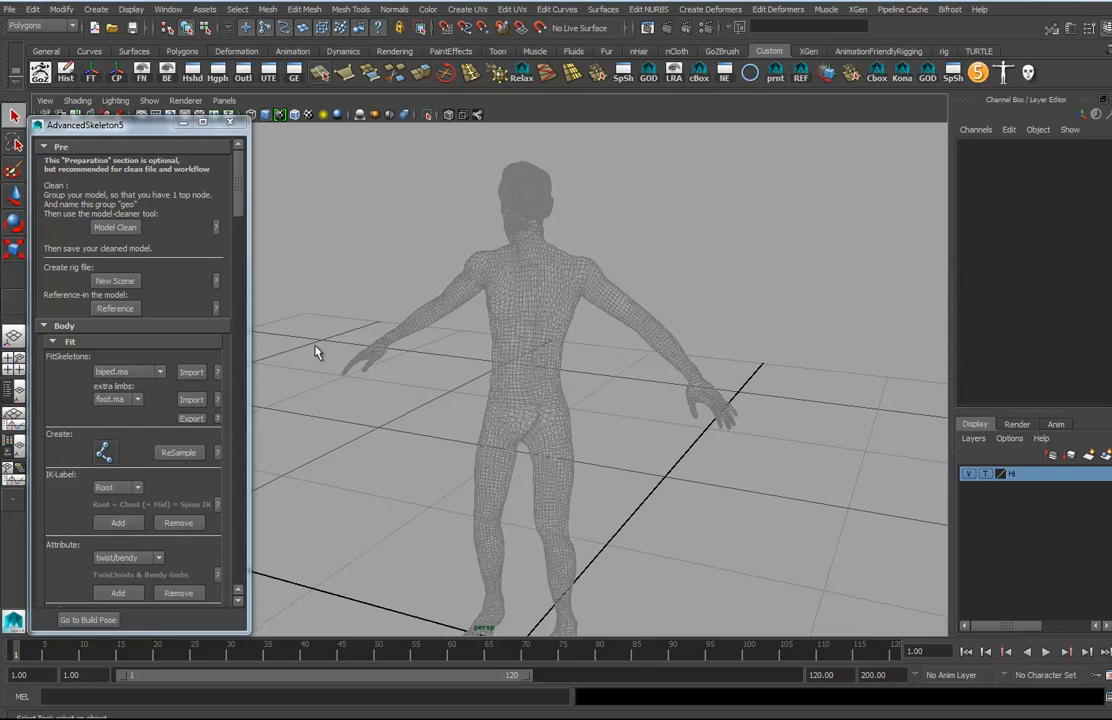
pyautogui.keyDown('alt'); pyautogui.moveTo(465, 372); pyautogui.dragTo(552, 420); pyautogui.keyUp('alt')
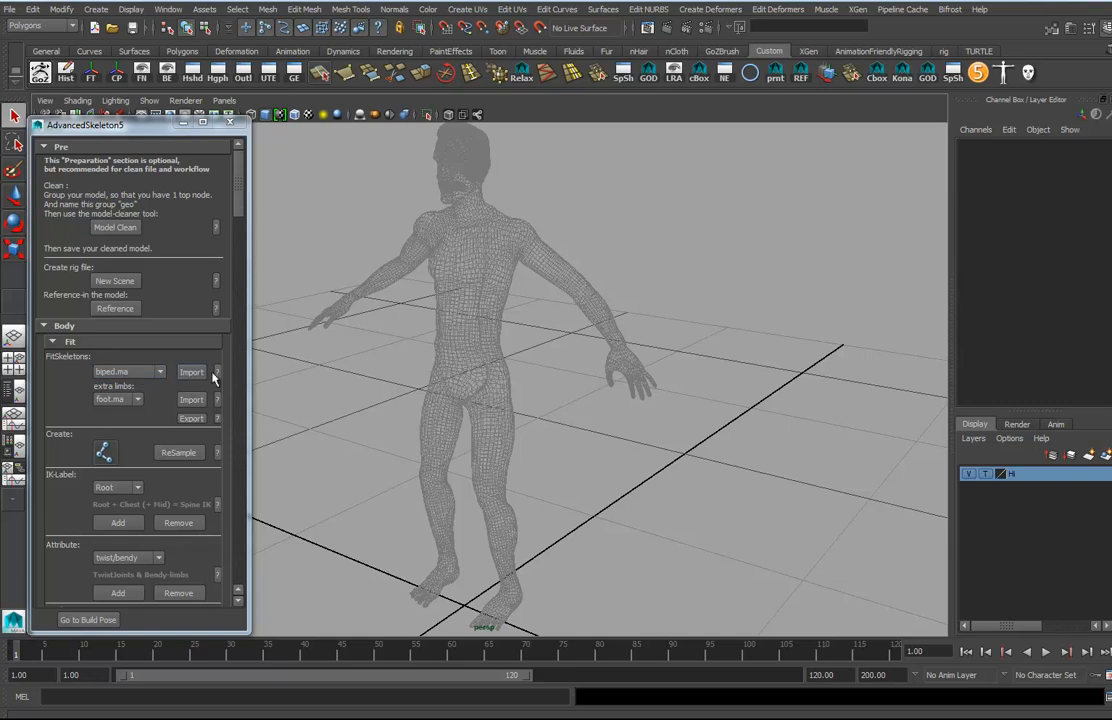
# Step: Import the biped.ma fit skeleton and scale it up uniformly to about 4.09 to approach the character's height
pyautogui.click(191, 371)
pyautogui.keyDown('alt'); pyautogui.moveTo(634, 578); pyautogui.dragTo(643, 468, button='middle'); pyautogui.keyUp('alt')
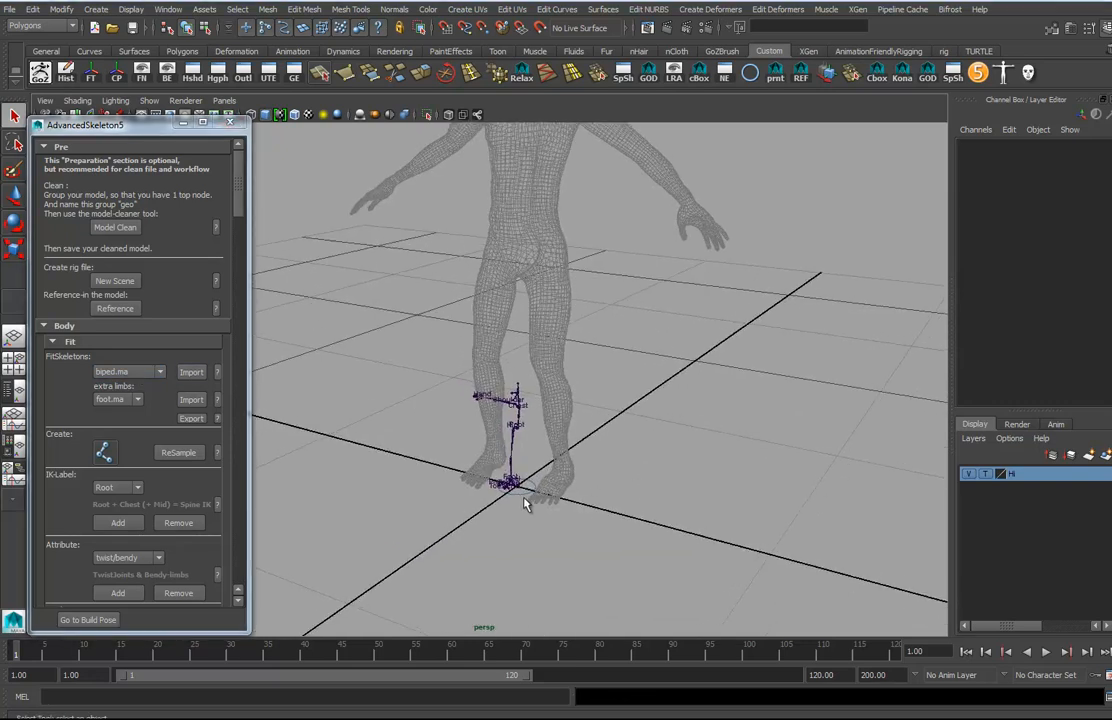
pyautogui.click(523, 497)
pyautogui.keyDown('alt'); pyautogui.moveTo(637, 505); pyautogui.dragTo(643, 507); pyautogui.keyUp('alt')
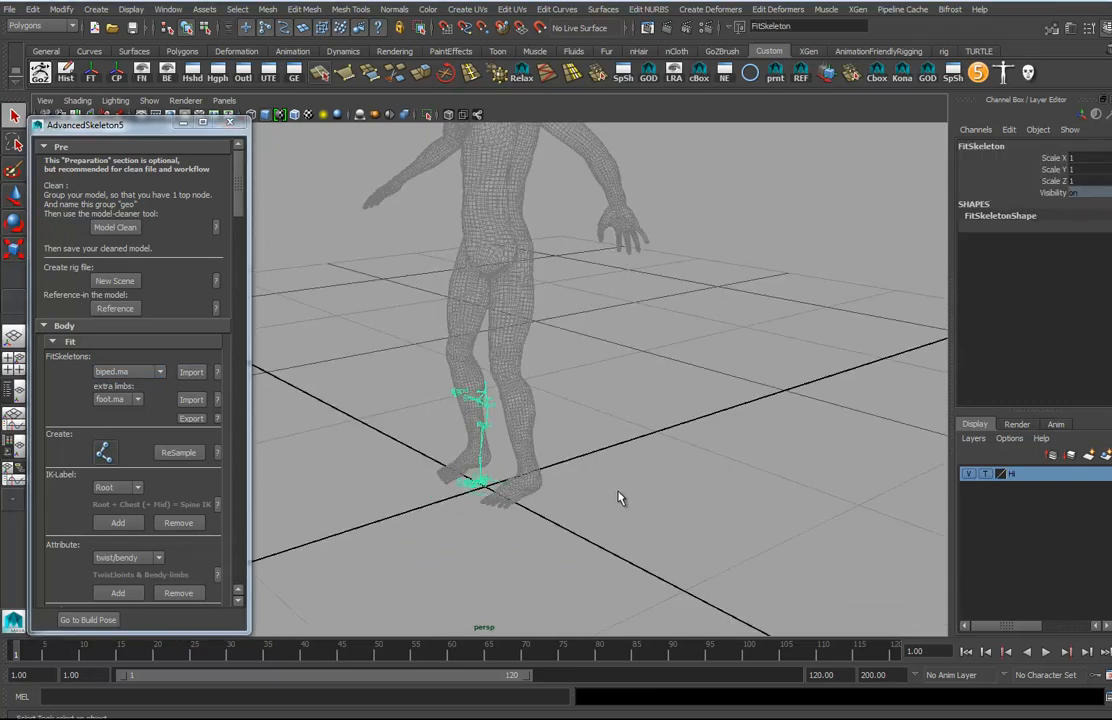
pyautogui.press('r')
pyautogui.moveTo(490, 485); pyautogui.dragTo(864, 414)
# Step: Refine the FitSkeleton's uniform scale to about 4.28 and turn on FitMode for automatic joint orientation
pyautogui.keyDown('alt'); pyautogui.moveTo(628, 330); pyautogui.dragTo(522, 443); pyautogui.keyUp('alt')
pyautogui.keyDown('alt'); pyautogui.moveTo(609, 487); pyautogui.dragTo(610, 452, button='middle'); pyautogui.keyUp('alt')
pyautogui.keyDown('alt'); pyautogui.moveTo(610, 452); pyautogui.dragTo(497, 466, button='right'); pyautogui.keyUp('alt')
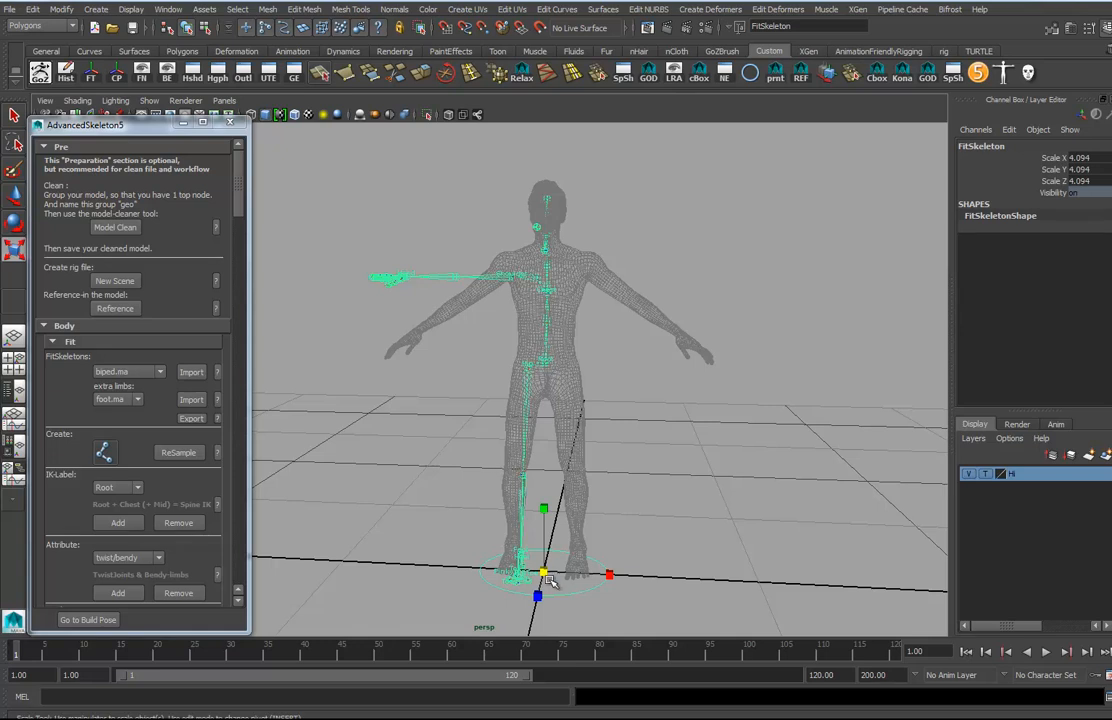
pyautogui.moveTo(545, 575); pyautogui.dragTo(735, 422)
pyautogui.scroll(-8, 178, 452)
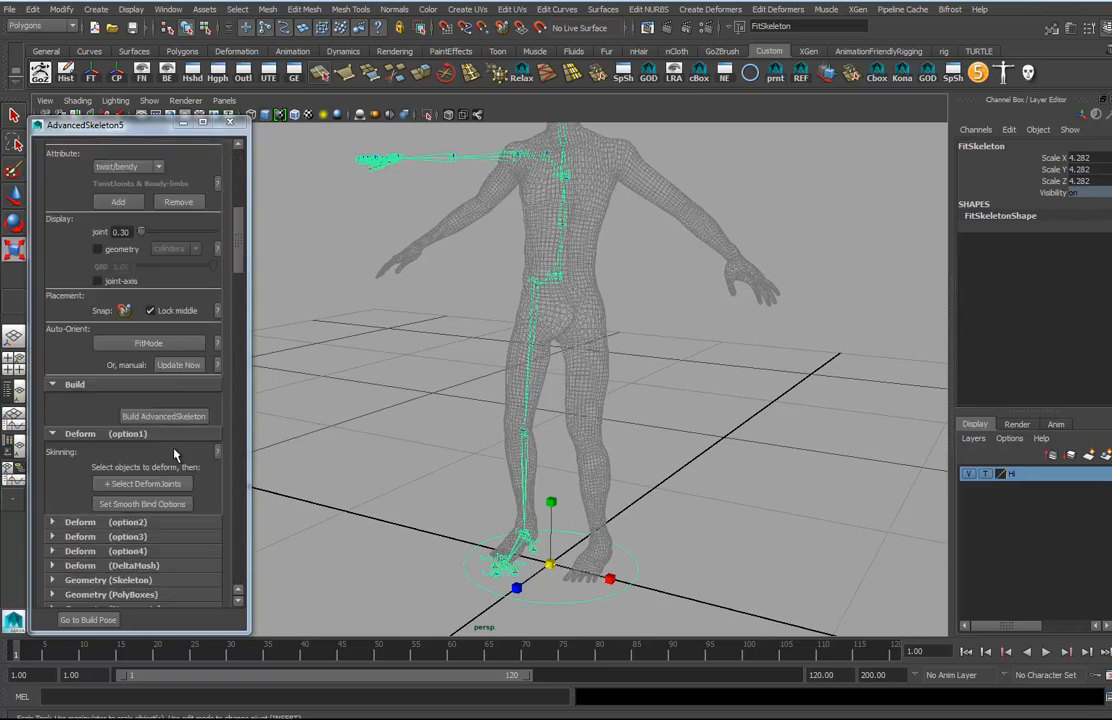
pyautogui.click(149, 343)
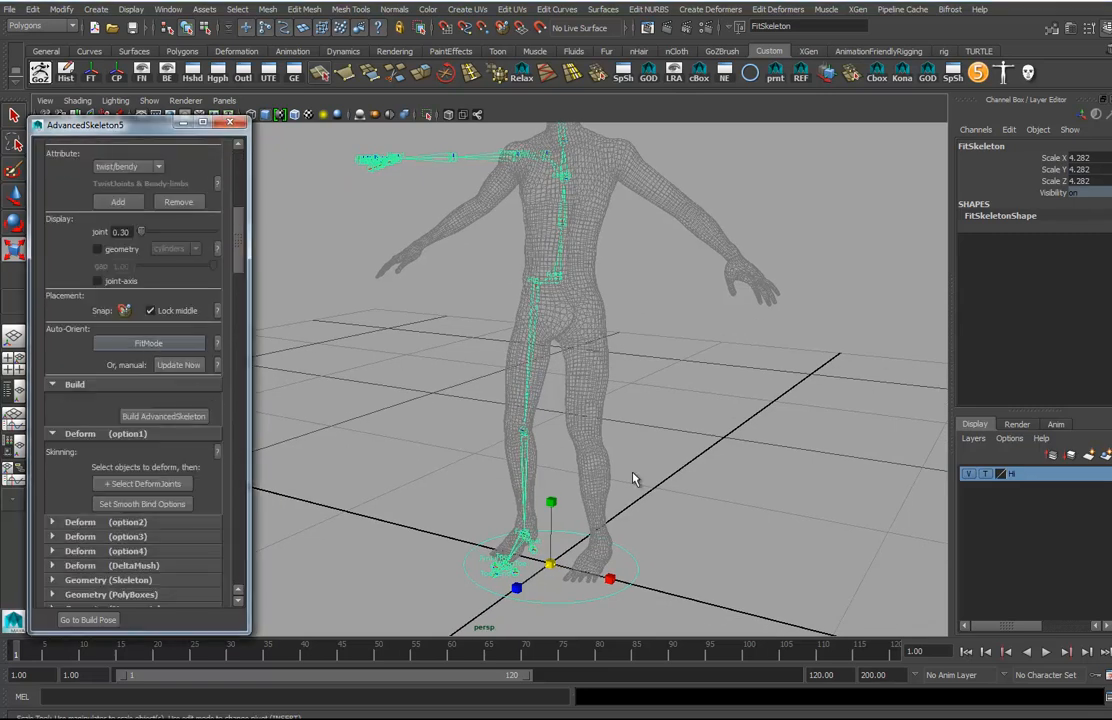
# Step: Split the viewport into two side-by-side panes, showing the character's full body in perspective and its pelvis in the side view
pyautogui.keyDown('alt'); pyautogui.moveTo(558, 444); pyautogui.dragTo(591, 332); pyautogui.keyUp('alt')
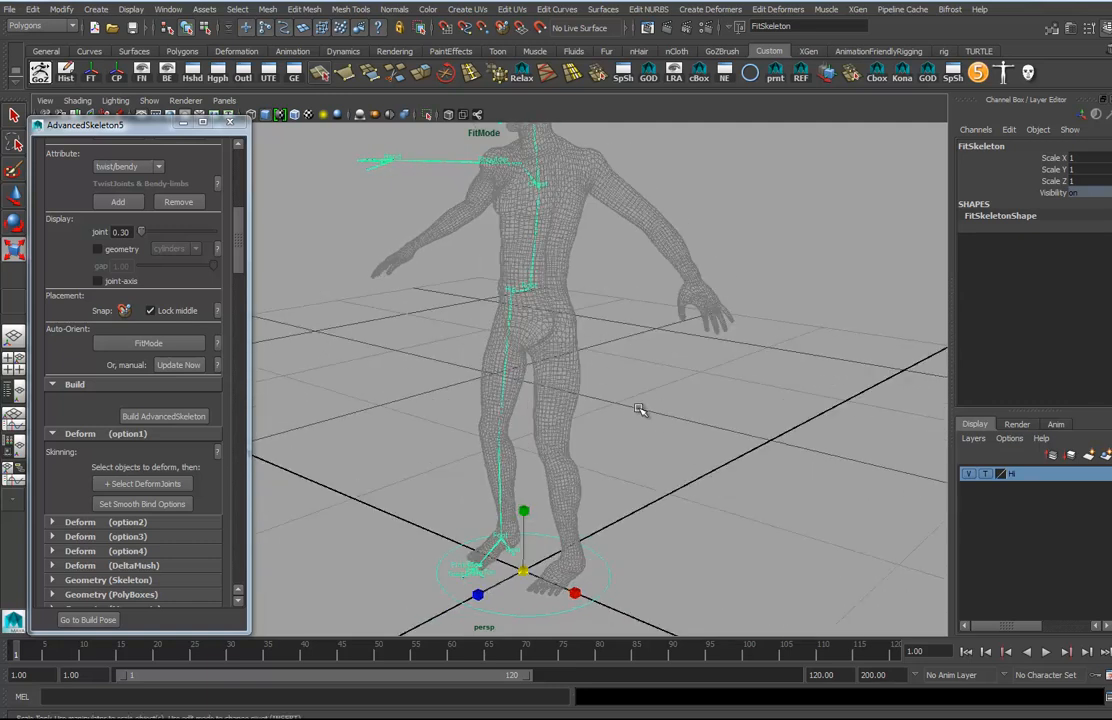
pyautogui.click(222, 101)
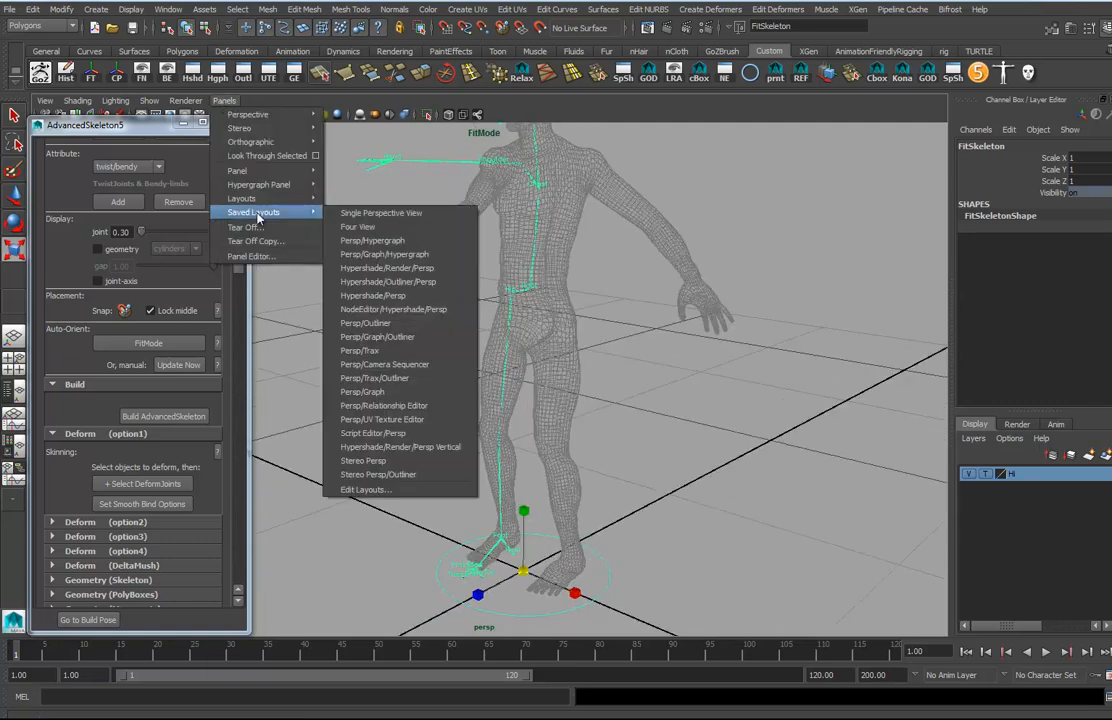
pyautogui.moveTo(262, 198)
pyautogui.click(366, 222)
pyautogui.keyDown('alt'); pyautogui.moveTo(720, 310); pyautogui.dragTo(762, 520, button='middle'); pyautogui.keyUp('alt')
pyautogui.press('r')
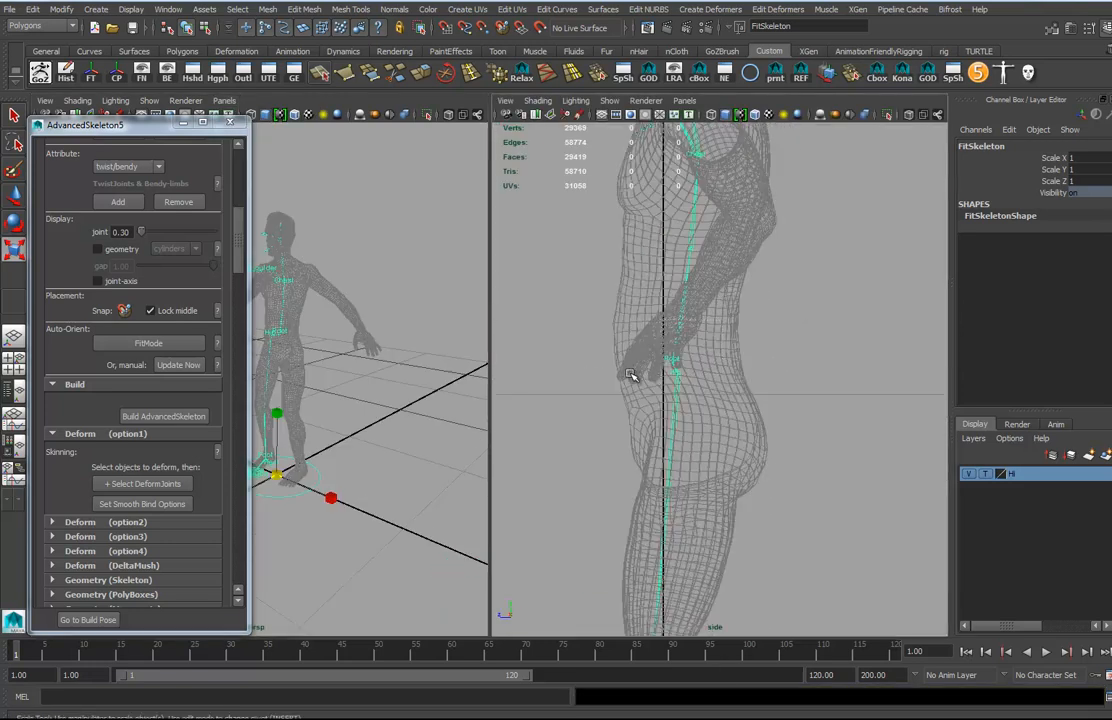
# Step: Position the Root joint inside the pelvis and the Knee joint inside the knee in the side view
pyautogui.click(630, 374)
pyautogui.press('w')
pyautogui.moveTo(674, 366); pyautogui.dragTo(690, 417)
pyautogui.moveTo(642, 480); pyautogui.dragTo(685, 453)
pyautogui.keyDown('alt'); pyautogui.moveTo(675, 543); pyautogui.dragTo(673, 354, button='middle'); pyautogui.keyUp('alt')
pyautogui.moveTo(648, 433); pyautogui.dragTo(645, 438)
pyautogui.moveTo(664, 383); pyautogui.dragTo(661, 298)
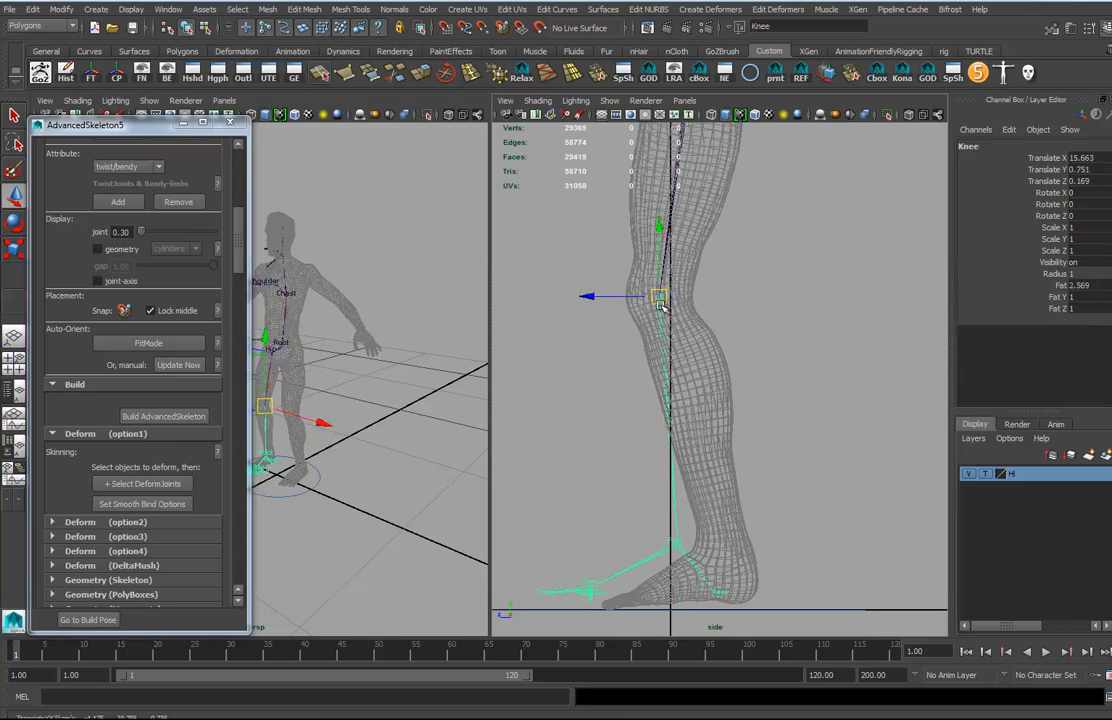
# Step: Move the Ankle joint back into the ankle and the Heel joint to the rear of the heel in the side view
pyautogui.keyDown('alt'); pyautogui.moveTo(666, 530); pyautogui.dragTo(650, 330, button='middle'); pyautogui.keyUp('alt')
pyautogui.click(659, 350)
pyautogui.moveTo(660, 348); pyautogui.dragTo(708, 343)
pyautogui.click(757, 399)
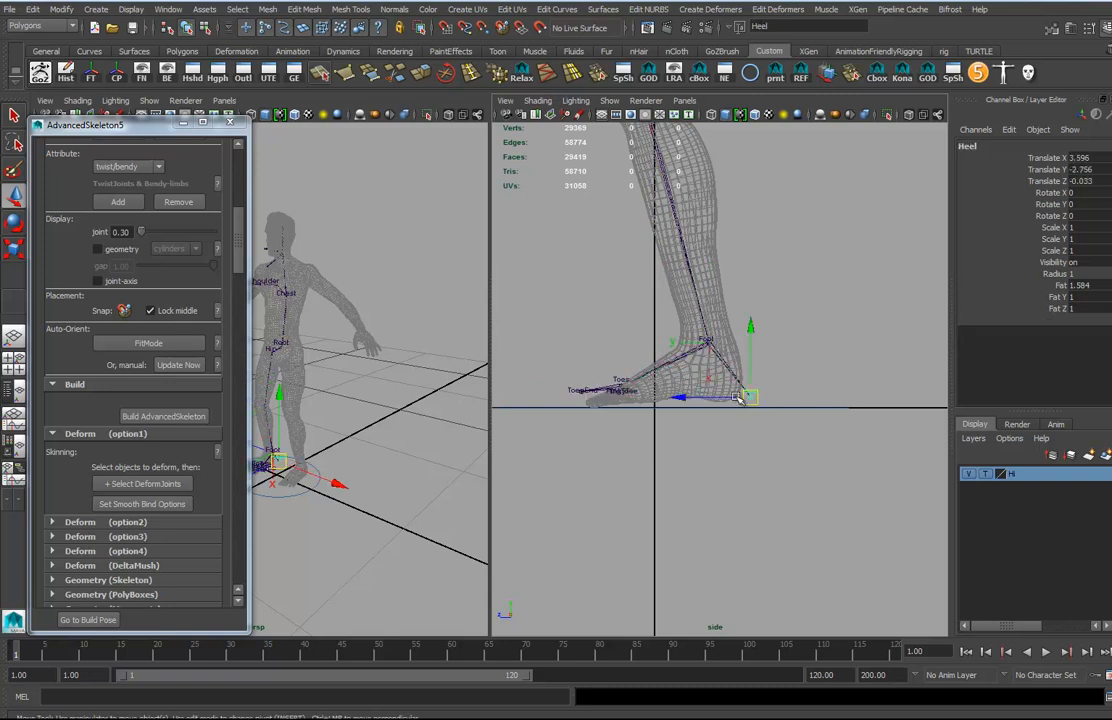
pyautogui.moveTo(750, 400); pyautogui.dragTo(737, 392)
# Step: Place the Toes joint at the ball of the foot and the ToesEnd joint at the toe tip in the side view
pyautogui.keyDown('alt'); pyautogui.moveTo(740, 394); pyautogui.dragTo(879, 427, button='right'); pyautogui.keyUp('alt')
pyautogui.keyDown('alt'); pyautogui.moveTo(650, 448); pyautogui.dragTo(877, 416, button='middle'); pyautogui.keyUp('alt')
pyautogui.click(716, 362)
pyautogui.moveTo(718, 363); pyautogui.dragTo(740, 373)
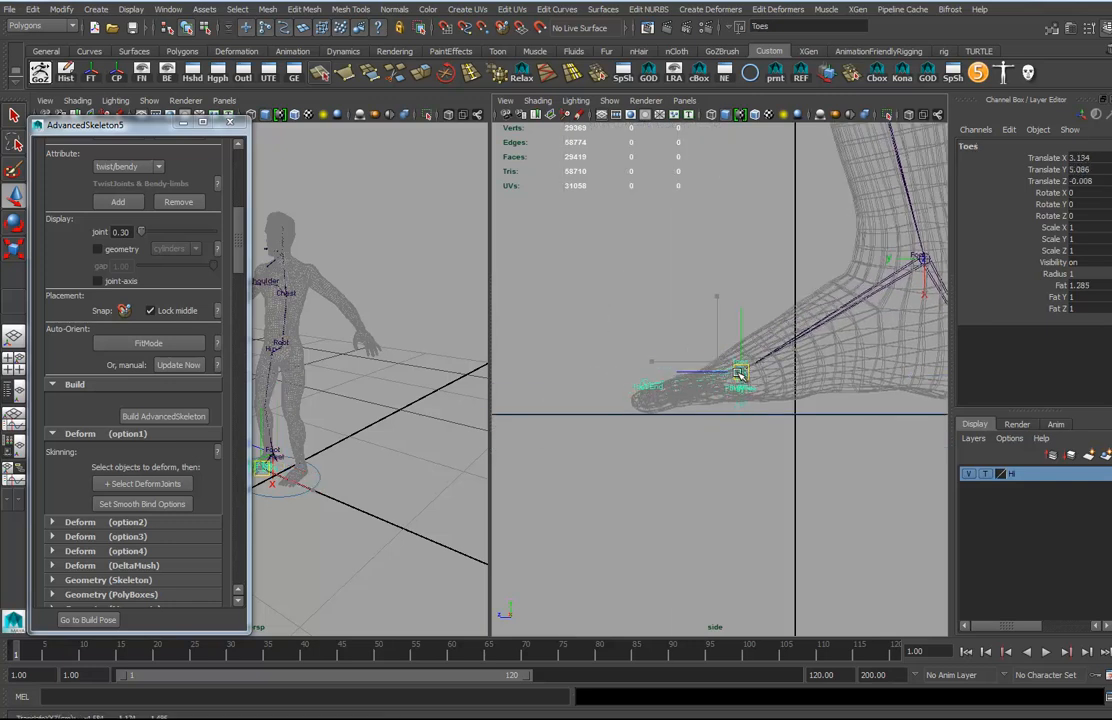
pyautogui.click(744, 403)
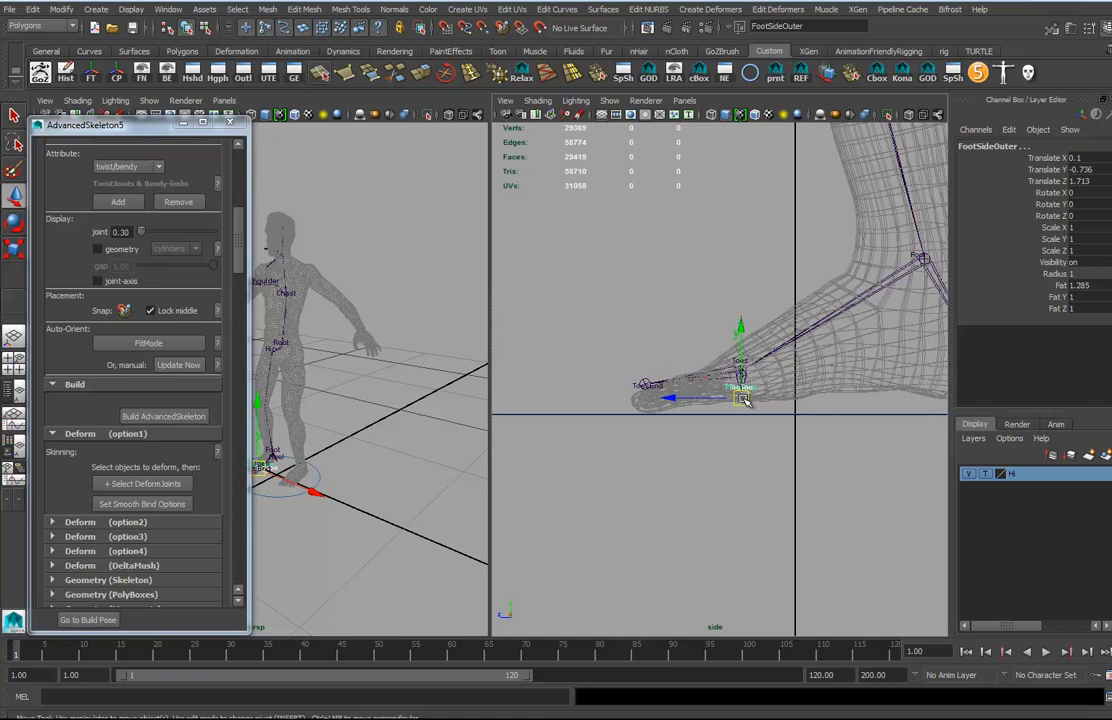
pyautogui.click(645, 381)
pyautogui.moveTo(645, 385); pyautogui.dragTo(639, 404)
# Step: Switch the perspective pane to the front view and shift the Hip joint slightly outward, to a Translate Z of about -3.7
pyautogui.keyDown('alt'); pyautogui.moveTo(328, 420); pyautogui.dragTo(420, 453); pyautogui.keyUp('alt')
pyautogui.press('space')
pyautogui.keyDown('alt'); pyautogui.moveTo(393, 392); pyautogui.dragTo(404, 600, button='middle'); pyautogui.keyUp('alt')
pyautogui.moveTo(384, 316)
pyautogui.keyDown('alt'); pyautogui.mouseDown(button='middle')
pyautogui.moveTo(588, 340)
pyautogui.moveTo(545, 422)
pyautogui.mouseUp(button='middle'); pyautogui.keyUp('alt')
pyautogui.keyDown('alt'); pyautogui.moveTo(373, 243); pyautogui.dragTo(368, 351, button='middle'); pyautogui.keyUp('alt')
pyautogui.click(357, 278)
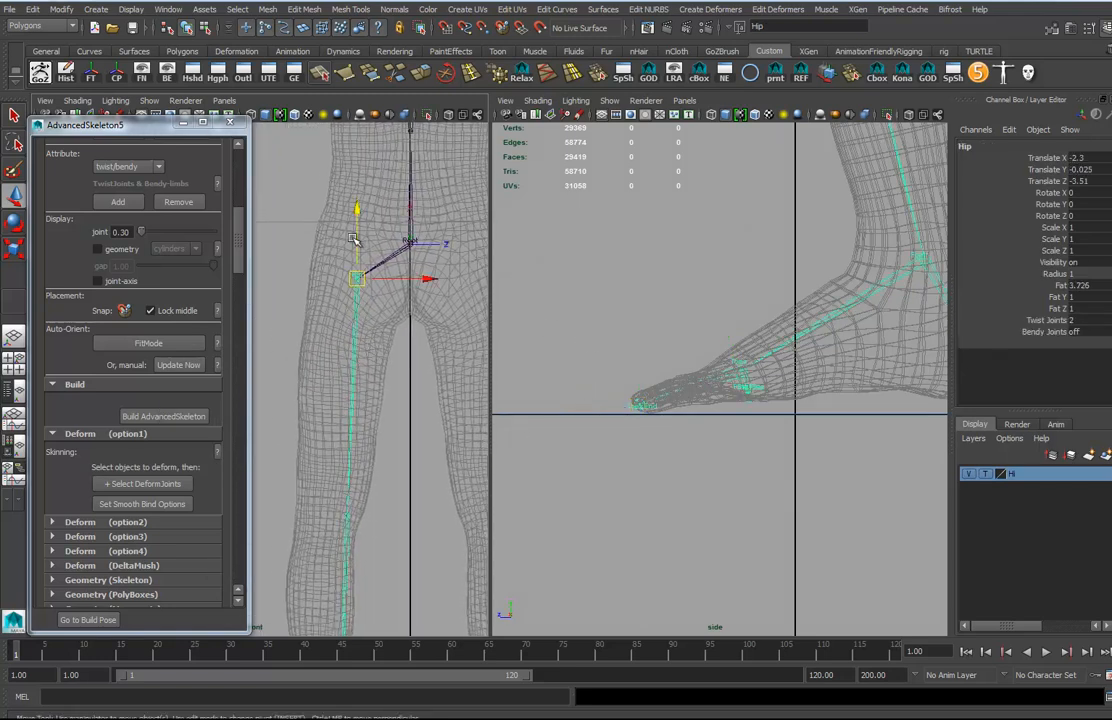
pyautogui.moveTo(380, 283); pyautogui.dragTo(373, 283)
# Step: Align the Knee and Ankle joints sideways with the middle of the leg in the front view
pyautogui.keyDown('alt'); pyautogui.moveTo(402, 429); pyautogui.dragTo(398, 278, button='middle'); pyautogui.keyUp('alt')
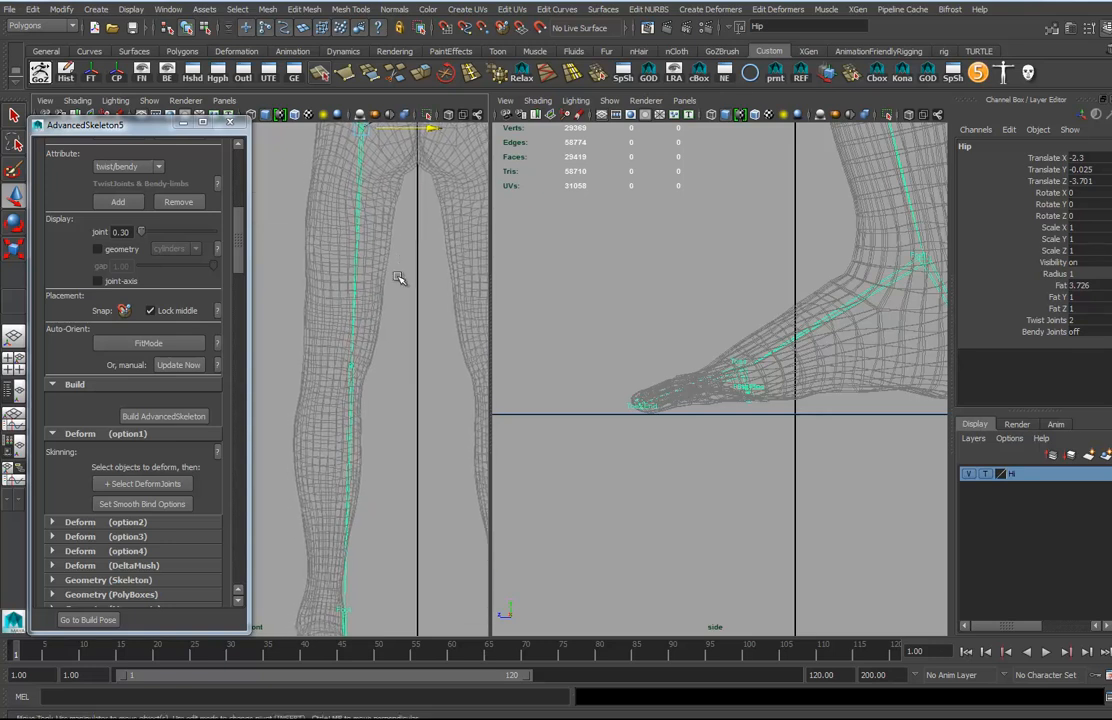
pyautogui.click(348, 390)
pyautogui.moveTo(407, 367); pyautogui.dragTo(391, 366)
pyautogui.keyDown('alt'); pyautogui.moveTo(402, 422); pyautogui.dragTo(385, 390, button='middle'); pyautogui.keyUp('alt')
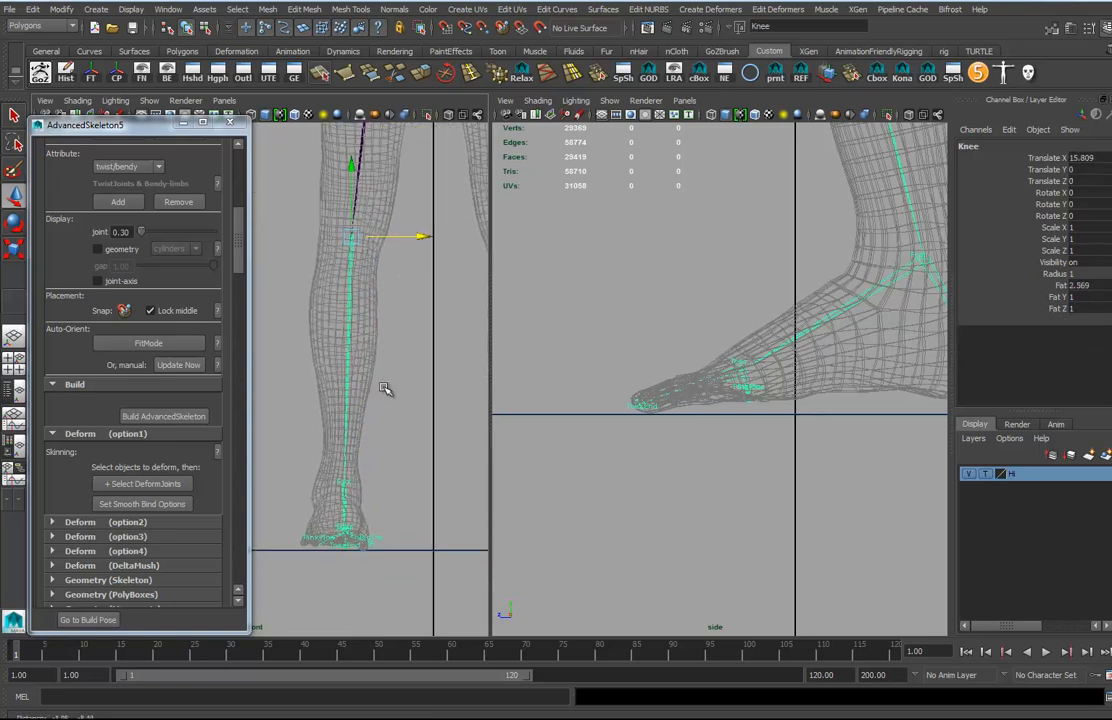
pyautogui.click(347, 485)
pyautogui.moveTo(402, 484); pyautogui.dragTo(402, 486)
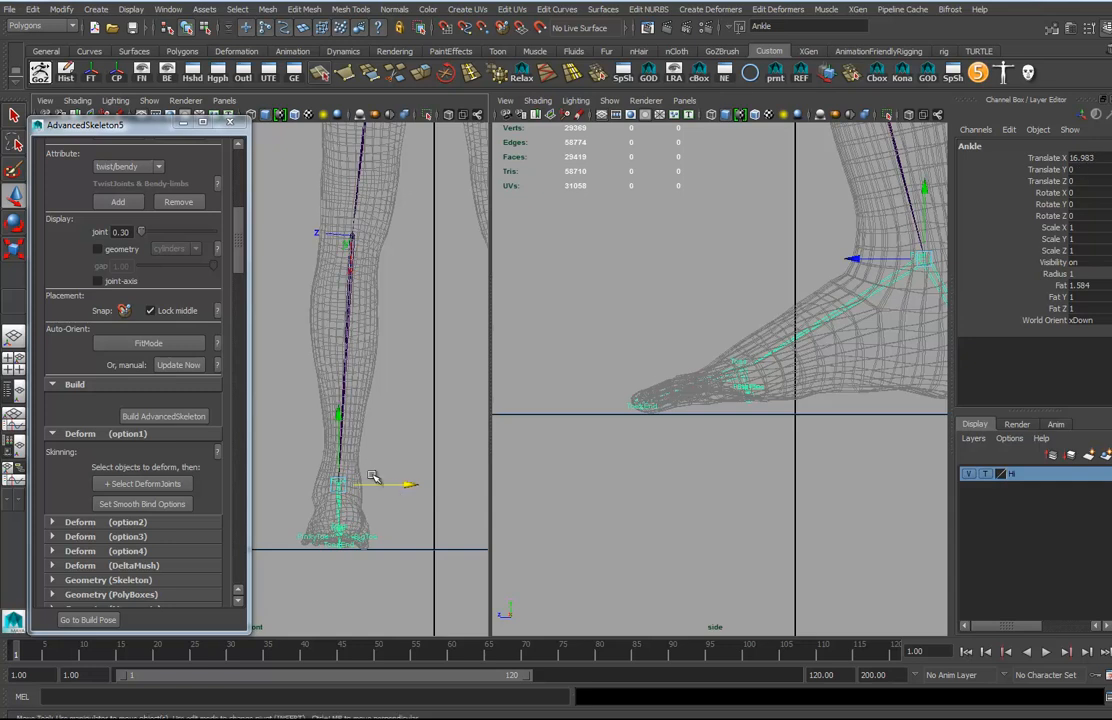
# Step: Lower the Ankle joint into the ankle in the side view, to a Translate X of about 18.08, and check its front alignment
pyautogui.keyDown('alt'); pyautogui.moveTo(375, 480); pyautogui.dragTo(376, 471, button='middle'); pyautogui.keyUp('alt')
pyautogui.keyDown('alt'); pyautogui.moveTo(850, 306); pyautogui.dragTo(735, 346, button='middle'); pyautogui.keyUp('alt')
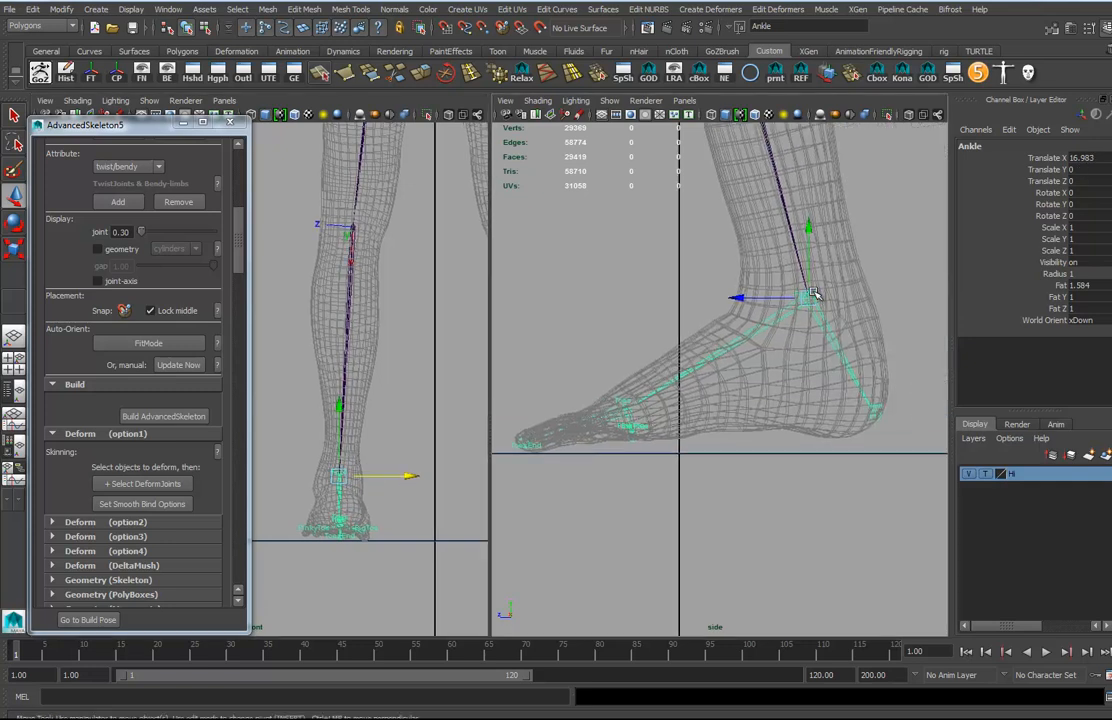
pyautogui.moveTo(814, 296); pyautogui.dragTo(819, 336)
pyautogui.keyDown('alt'); pyautogui.moveTo(380, 527); pyautogui.dragTo(386, 453, button='middle'); pyautogui.keyUp('alt')
pyautogui.keyDown('alt'); pyautogui.moveTo(336, 469); pyautogui.dragTo(475, 494, button='right'); pyautogui.keyUp('alt')
pyautogui.keyDown('alt'); pyautogui.moveTo(393, 496); pyautogui.dragTo(385, 481, button='middle'); pyautogui.keyUp('alt')
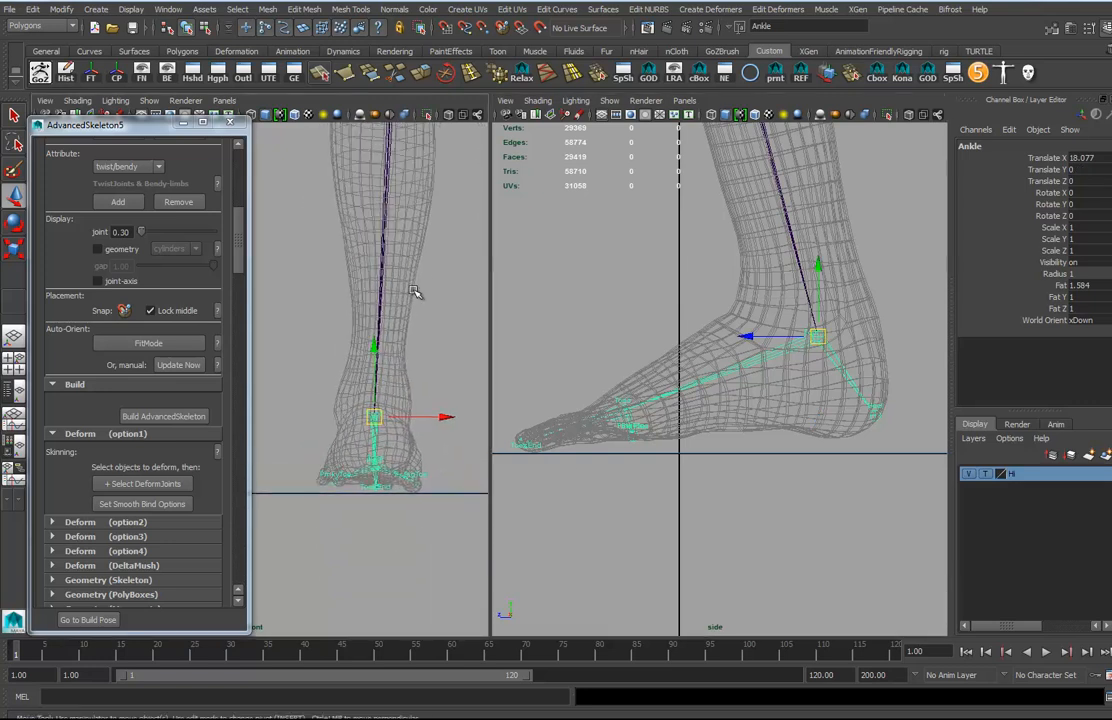
# Step: Raise the Scapula joint and shift it closer to the body's centre line in the front view
pyautogui.keyDown('alt'); pyautogui.moveTo(424, 210); pyautogui.dragTo(350, 580, button='middle'); pyautogui.keyUp('alt')
pyautogui.keyDown('alt'); pyautogui.moveTo(378, 270); pyautogui.dragTo(397, 382, button='middle'); pyautogui.keyUp('alt')
pyautogui.click(403, 345)
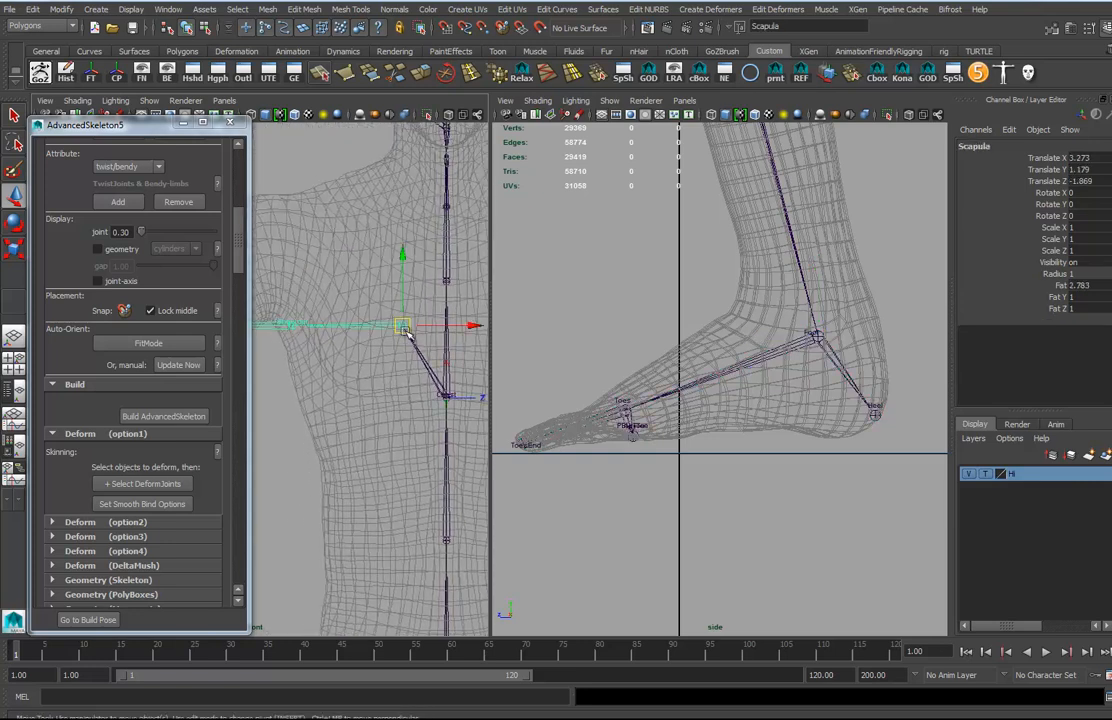
pyautogui.moveTo(403, 326); pyautogui.dragTo(409, 310)
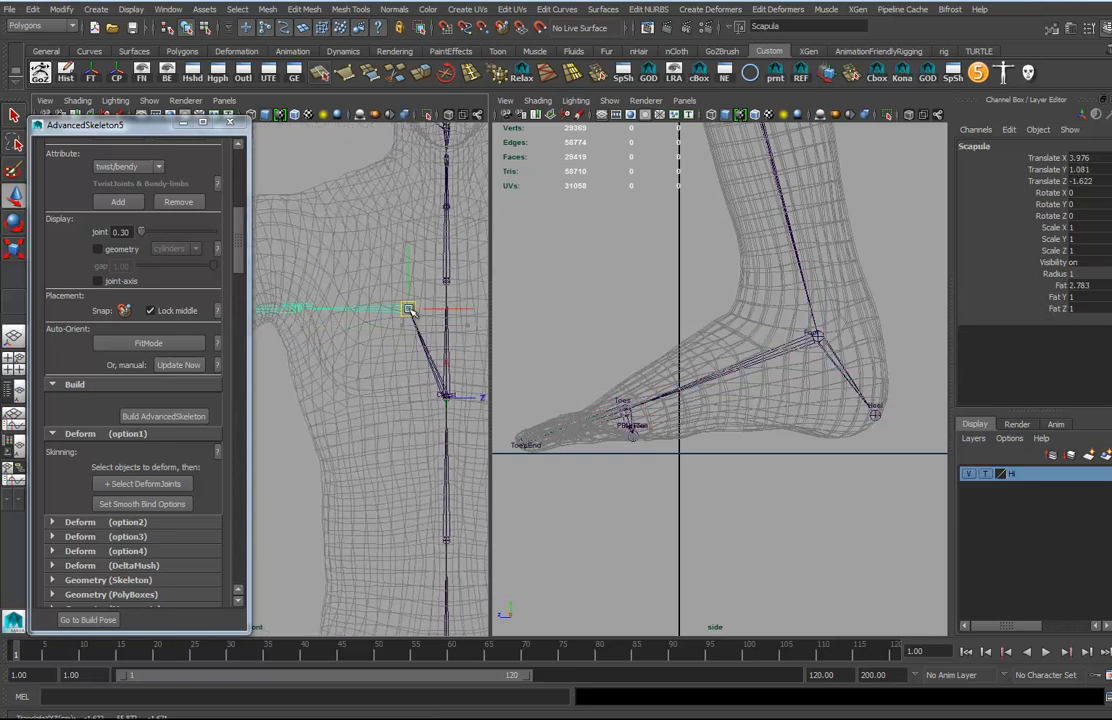
pyautogui.keyDown('alt'); pyautogui.moveTo(417, 330); pyautogui.dragTo(392, 300, button='middle'); pyautogui.keyUp('alt')
# Step: Move the Spine1 joint forward and the Chest joint up and back in the side view to follow the torso's curve
pyautogui.scroll(-5, 748, 275)
pyautogui.keyDown('alt'); pyautogui.moveTo(714, 270); pyautogui.dragTo(655, 586, button='middle'); pyautogui.keyUp('alt')
pyautogui.keyDown('alt'); pyautogui.moveTo(668, 365); pyautogui.dragTo(681, 567, button='middle'); pyautogui.keyUp('alt')
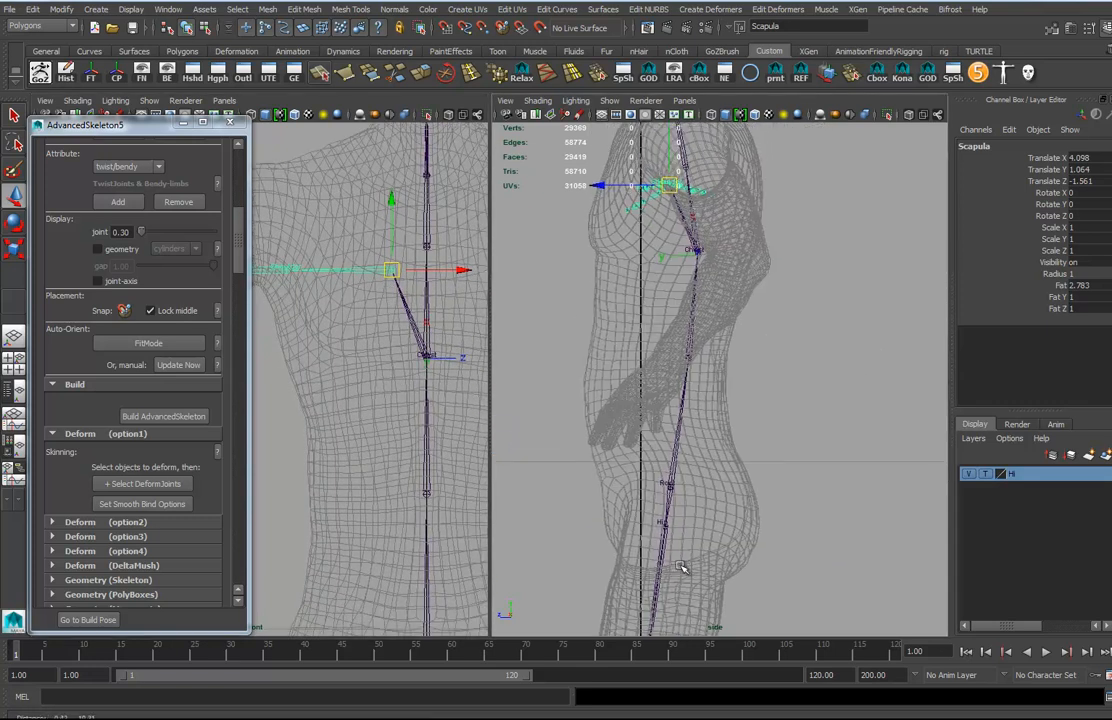
pyautogui.click(686, 390)
pyautogui.click(687, 333)
pyautogui.moveTo(690, 363); pyautogui.dragTo(665, 359)
pyautogui.keyDown('alt'); pyautogui.moveTo(665, 359); pyautogui.dragTo(642, 466, button='middle'); pyautogui.keyUp('alt')
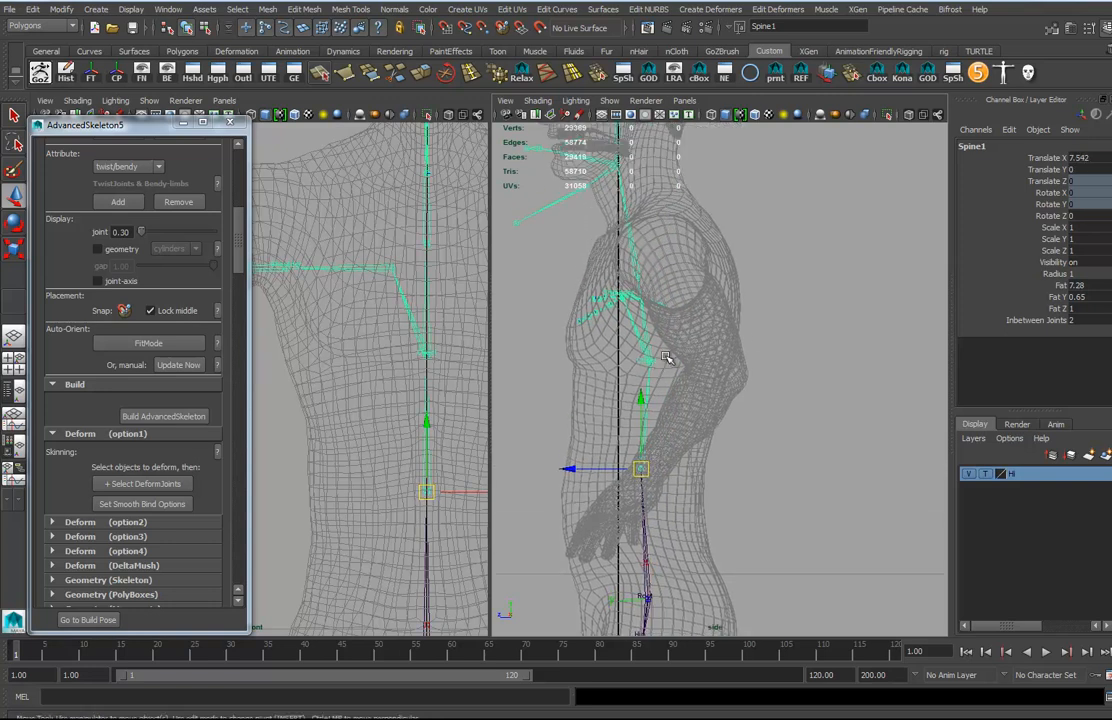
pyautogui.click(629, 347)
pyautogui.moveTo(648, 362); pyautogui.dragTo(665, 331)
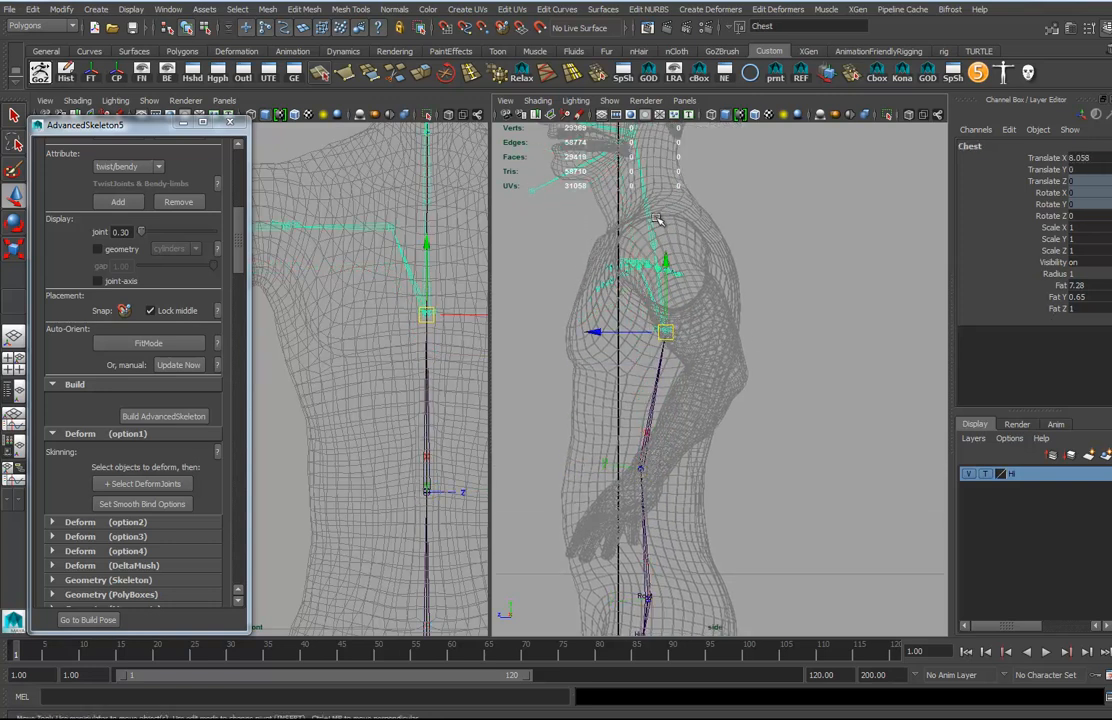
# Step: Place the Neck joint at the base of the neck, and move the Head joint forward and down in the side view
pyautogui.keyDown('alt'); pyautogui.moveTo(640, 240); pyautogui.dragTo(606, 430, button='middle'); pyautogui.keyUp('alt')
pyautogui.click(618, 400)
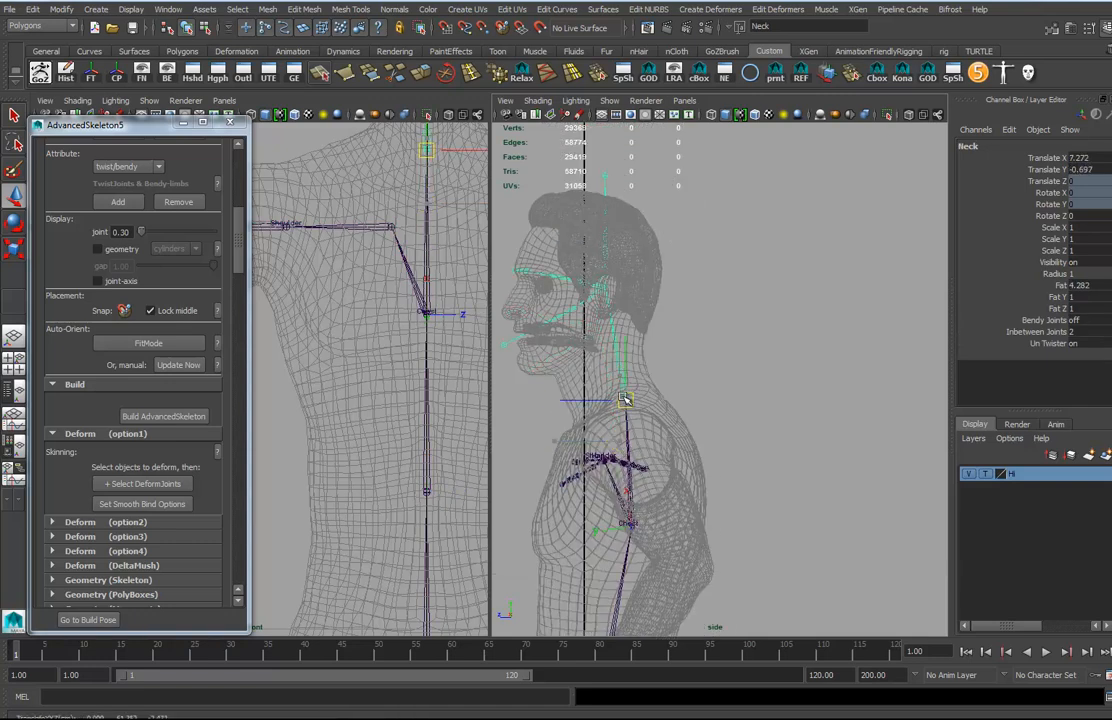
pyautogui.moveTo(617, 405); pyautogui.dragTo(618, 410)
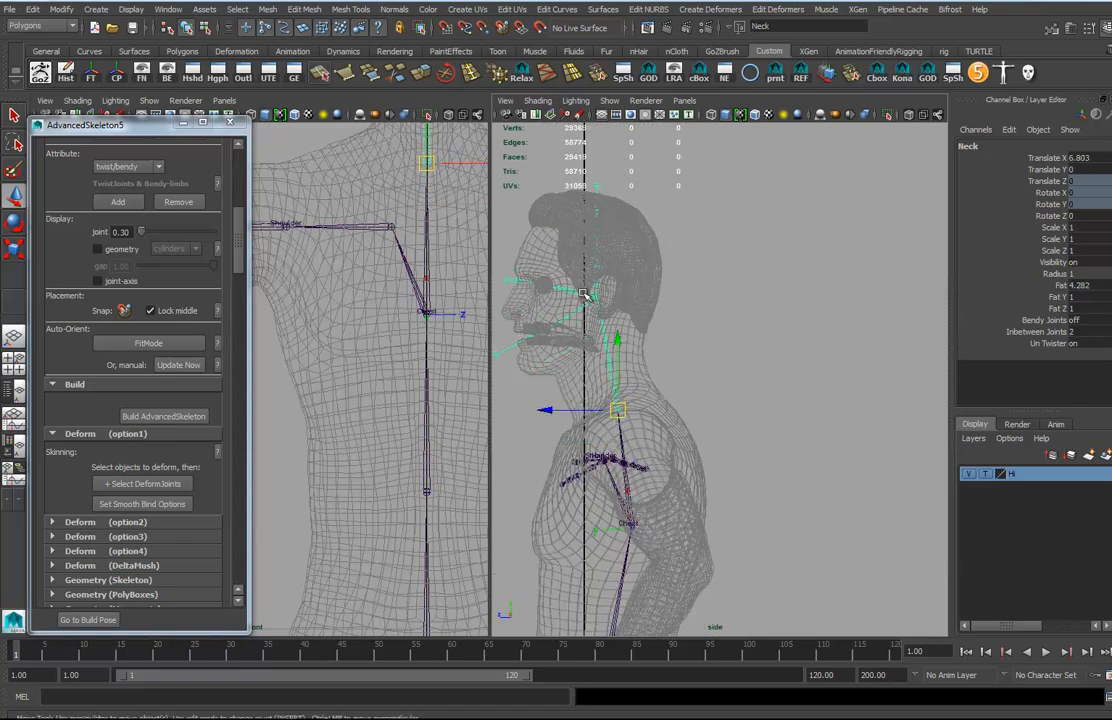
pyautogui.click(603, 296)
pyautogui.moveTo(599, 294)
pyautogui.mouseDown()
pyautogui.moveTo(597, 327)
pyautogui.moveTo(588, 313)
pyautogui.mouseUp()
# Step: Inspect the Jaw joint's placement, and move the Eye joint to the centre of the eyeball in the side view
pyautogui.click(551, 355)
pyautogui.keyDown('alt'); pyautogui.moveTo(530, 396); pyautogui.dragTo(664, 505, button='middle'); pyautogui.keyUp('alt')
pyautogui.keyDown('alt'); pyautogui.moveTo(664, 505); pyautogui.dragTo(775, 501, button='right'); pyautogui.keyUp('alt')
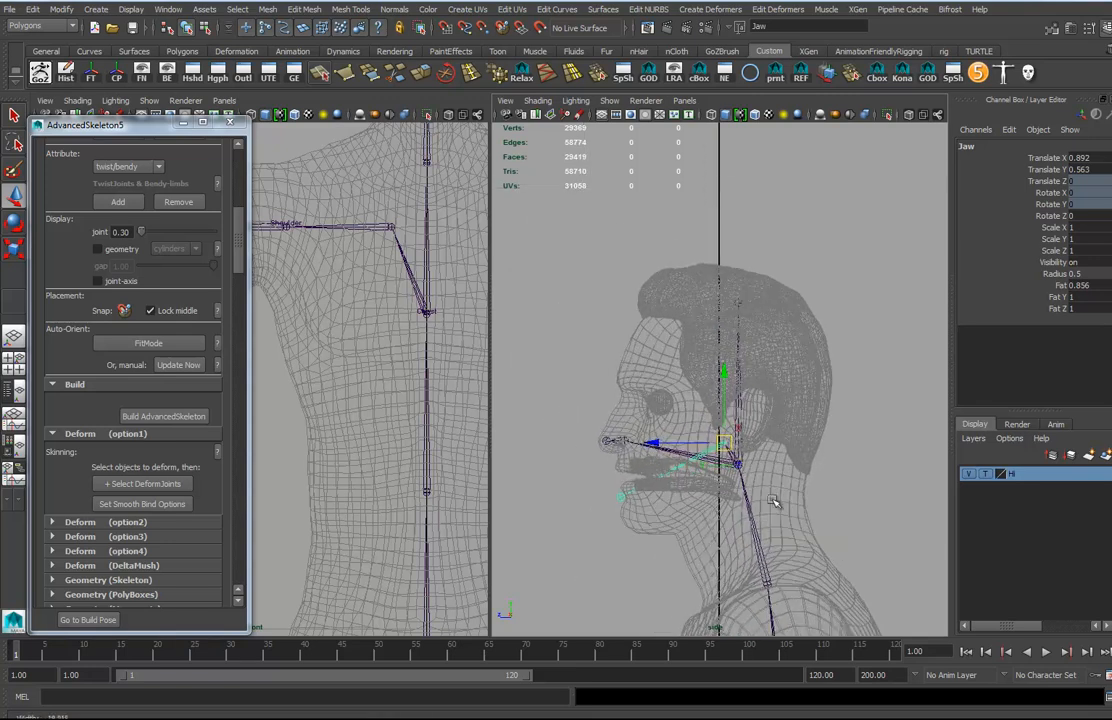
pyautogui.click(624, 442)
pyautogui.moveTo(625, 444); pyautogui.dragTo(656, 405)
pyautogui.keyDown('alt'); pyautogui.moveTo(638, 442); pyautogui.dragTo(968, 531, button='right'); pyautogui.keyUp('alt')
pyautogui.keyDown('alt'); pyautogui.moveTo(686, 456); pyautogui.dragTo(902, 454, button='middle'); pyautogui.keyUp('alt')
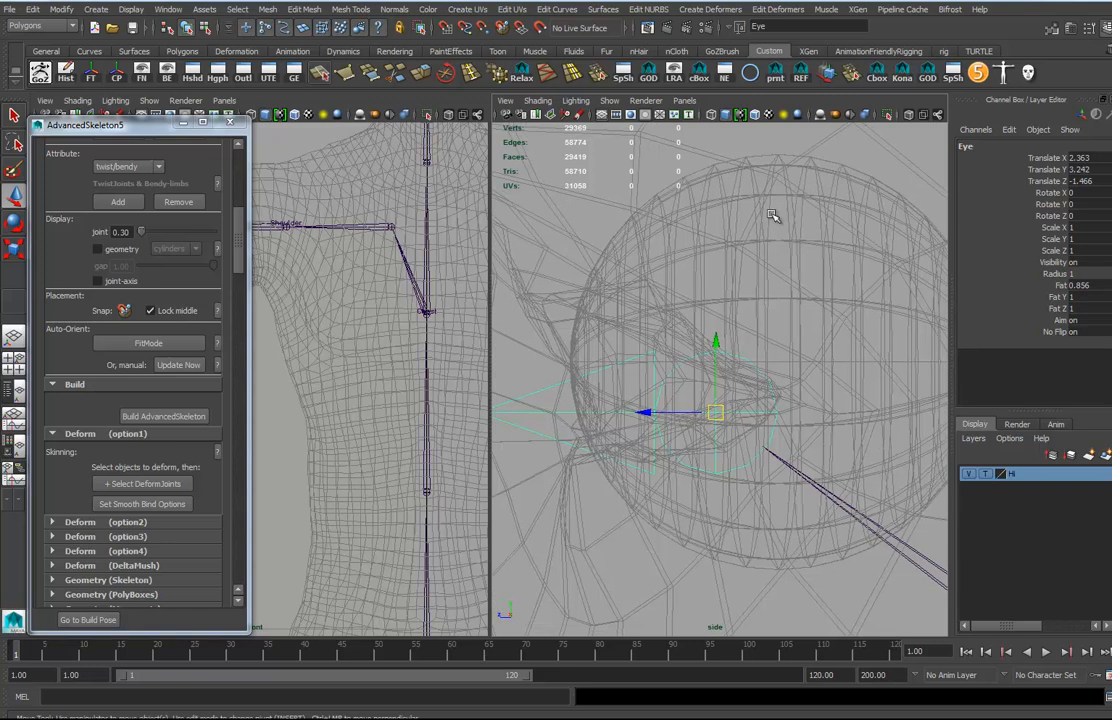
pyautogui.moveTo(718, 413); pyautogui.dragTo(781, 361)
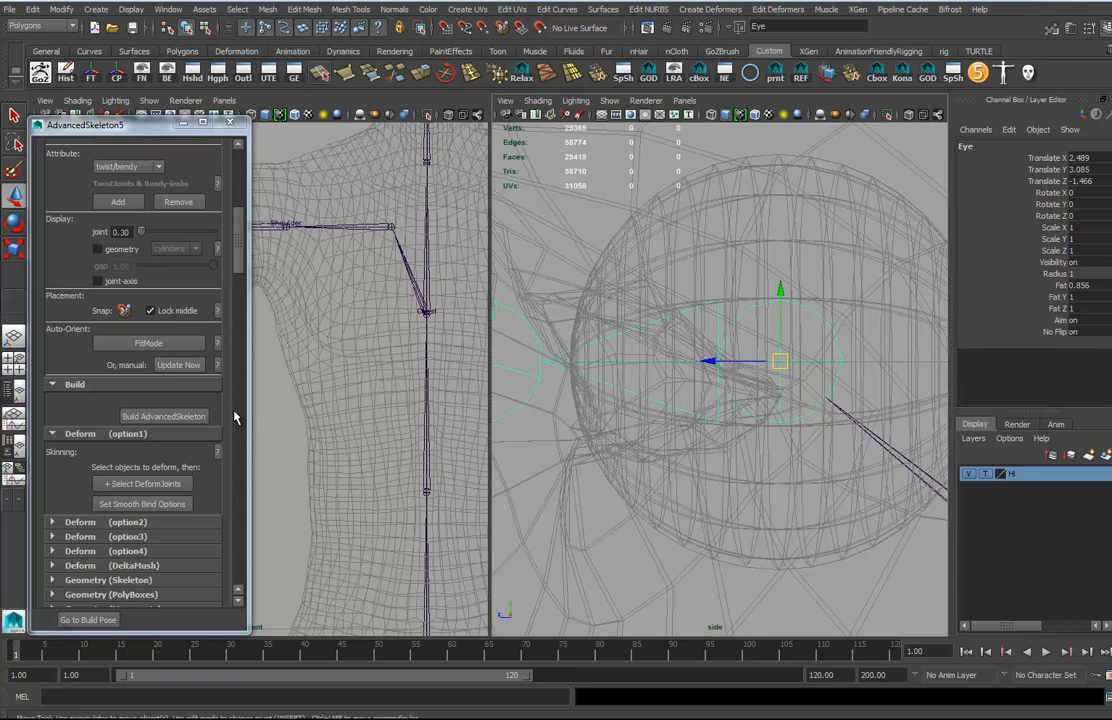
# Step: Set the Hi layer's display type to normal and show the front view of the eye in wireframe
pyautogui.keyDown('alt'); pyautogui.moveTo(401, 272); pyautogui.dragTo(358, 600, button='middle'); pyautogui.keyUp('alt')
pyautogui.keyDown('alt'); pyautogui.moveTo(345, 468); pyautogui.dragTo(606, 503, button='right'); pyautogui.keyUp('alt')
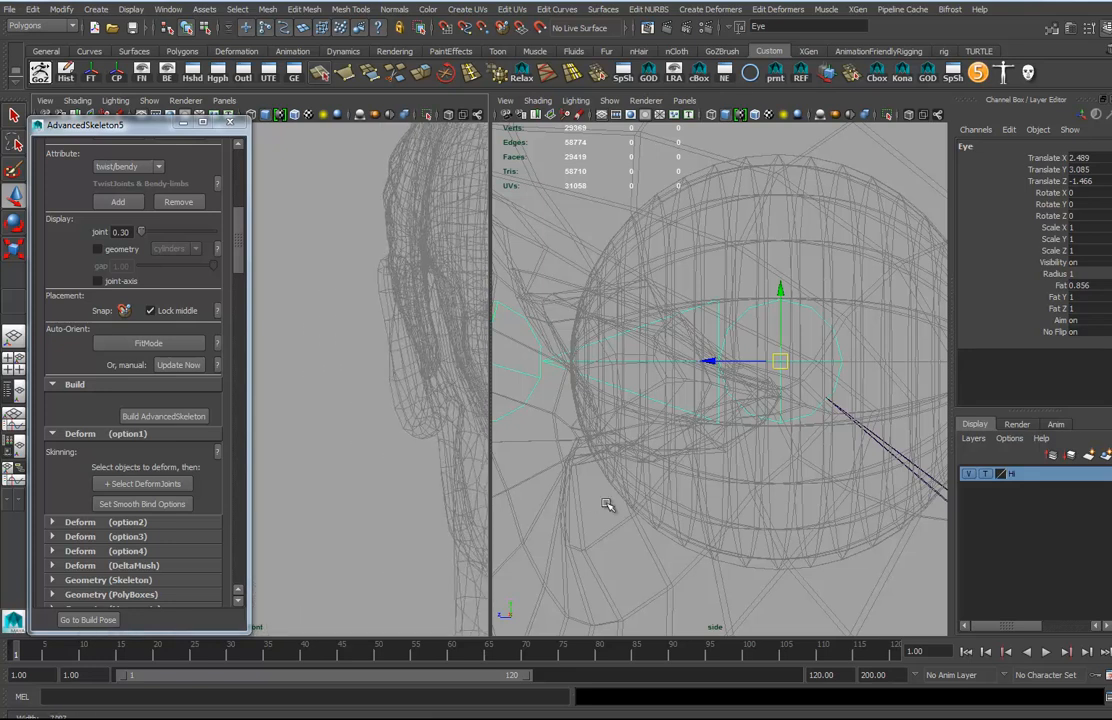
pyautogui.press('f')
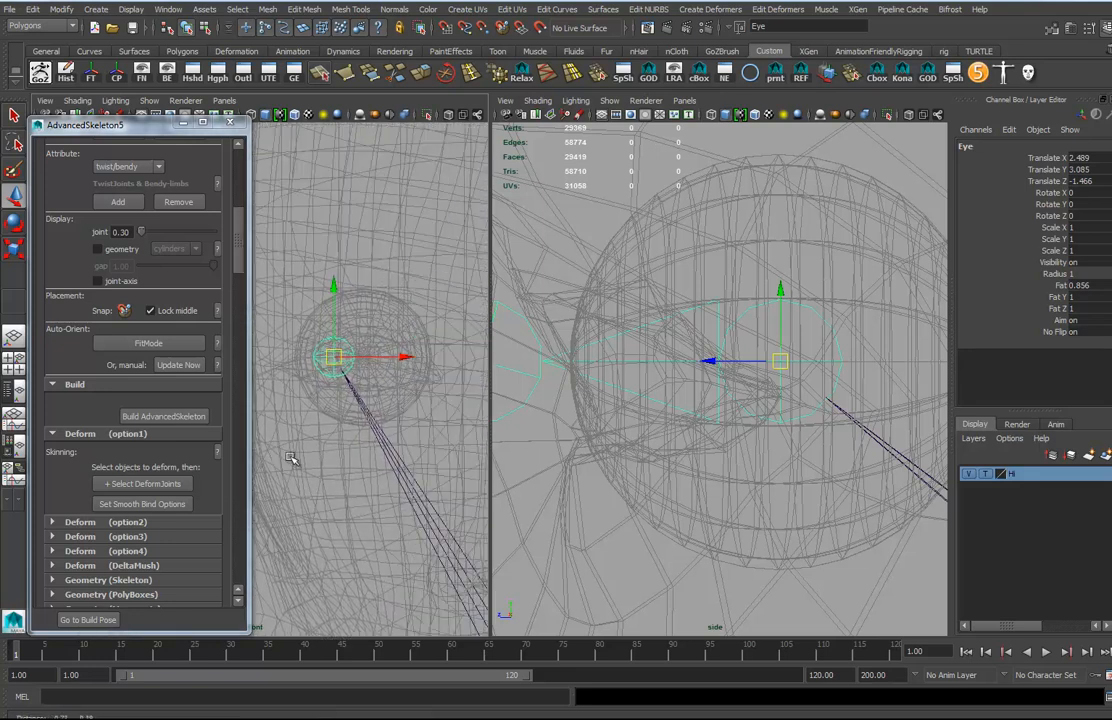
pyautogui.click(986, 474)
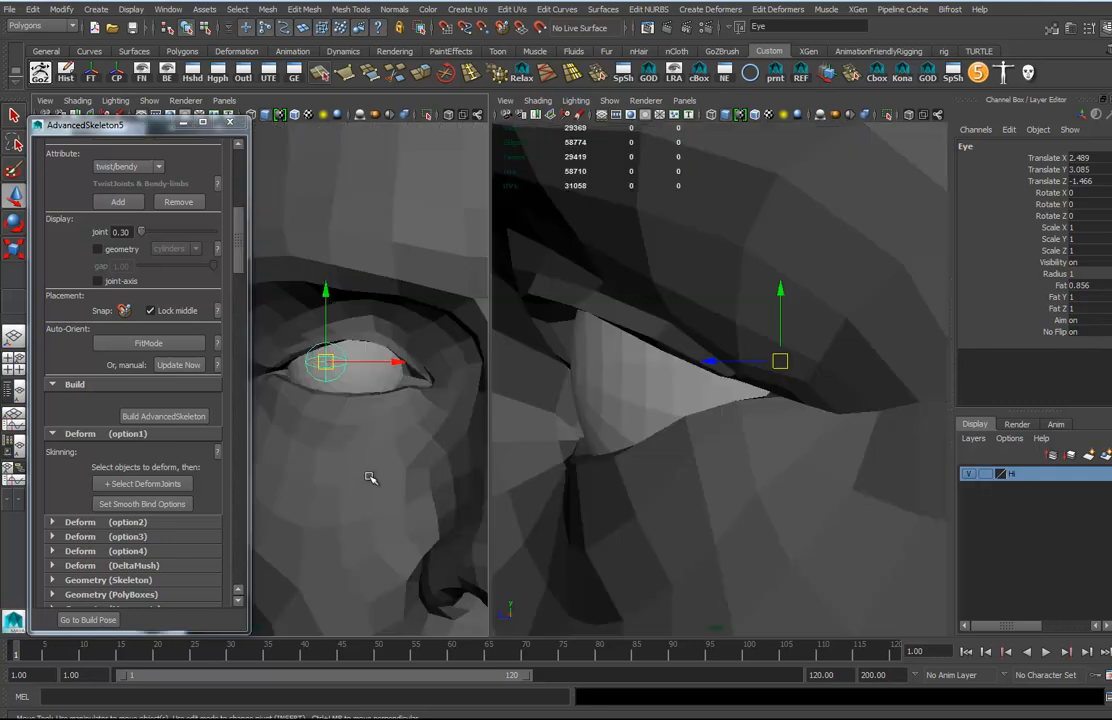
pyautogui.press('4')
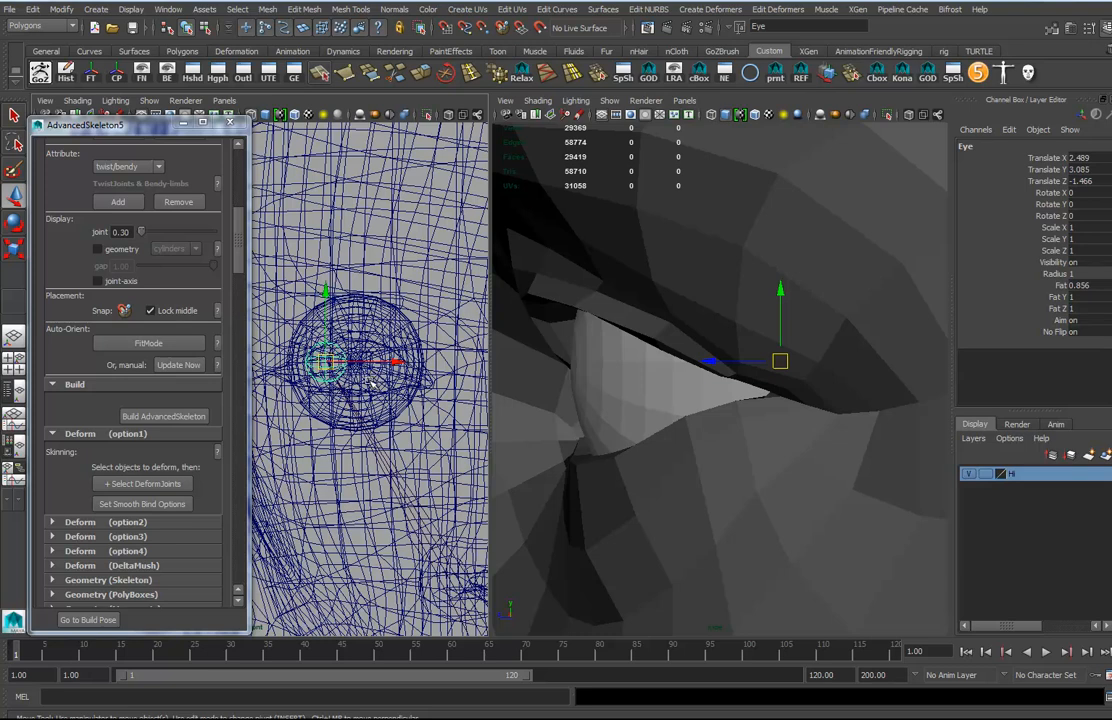
# Step: Centre the Eye joint sideways within the eyeball in the front view, using projected-centre snapping for the final placement
pyautogui.scroll(2, 368, 432)
pyautogui.keyDown('alt'); pyautogui.moveTo(403, 409); pyautogui.dragTo(344, 438, button='middle'); pyautogui.keyUp('alt')
pyautogui.keyDown('alt'); pyautogui.moveTo(344, 438); pyautogui.dragTo(506, 454, button='right'); pyautogui.keyUp('alt')
pyautogui.keyDown('alt'); pyautogui.moveTo(398, 436); pyautogui.dragTo(387, 438, button='middle'); pyautogui.keyUp('alt')
pyautogui.moveTo(350, 392); pyautogui.dragTo(413, 392)
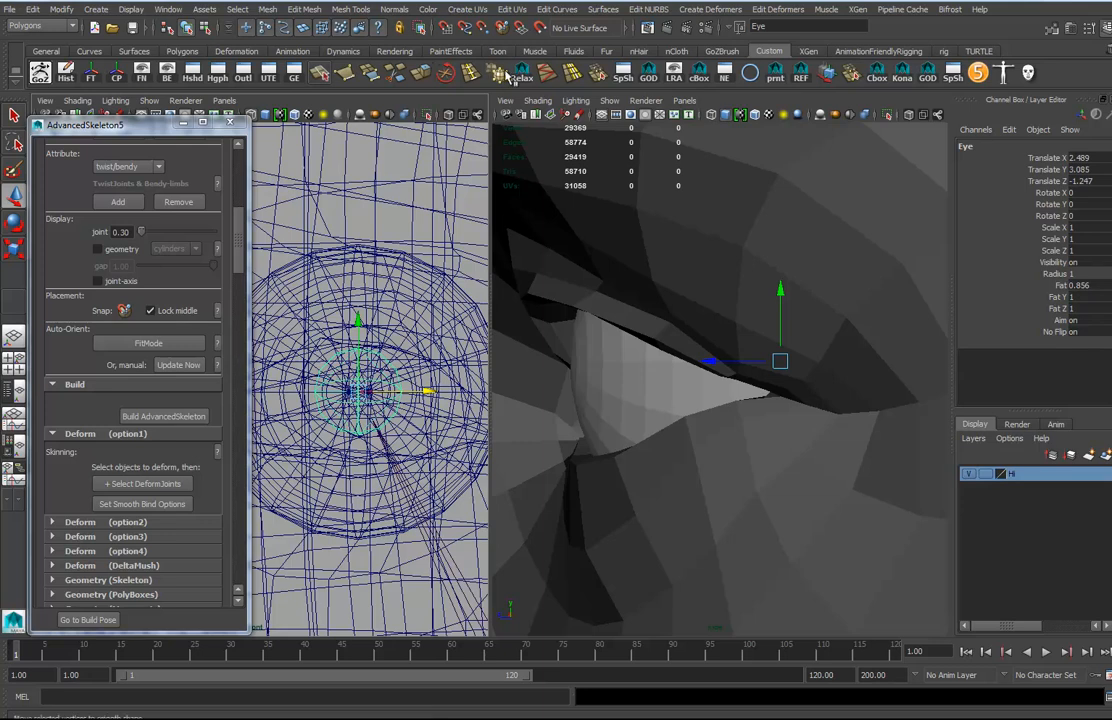
pyautogui.click(503, 28)
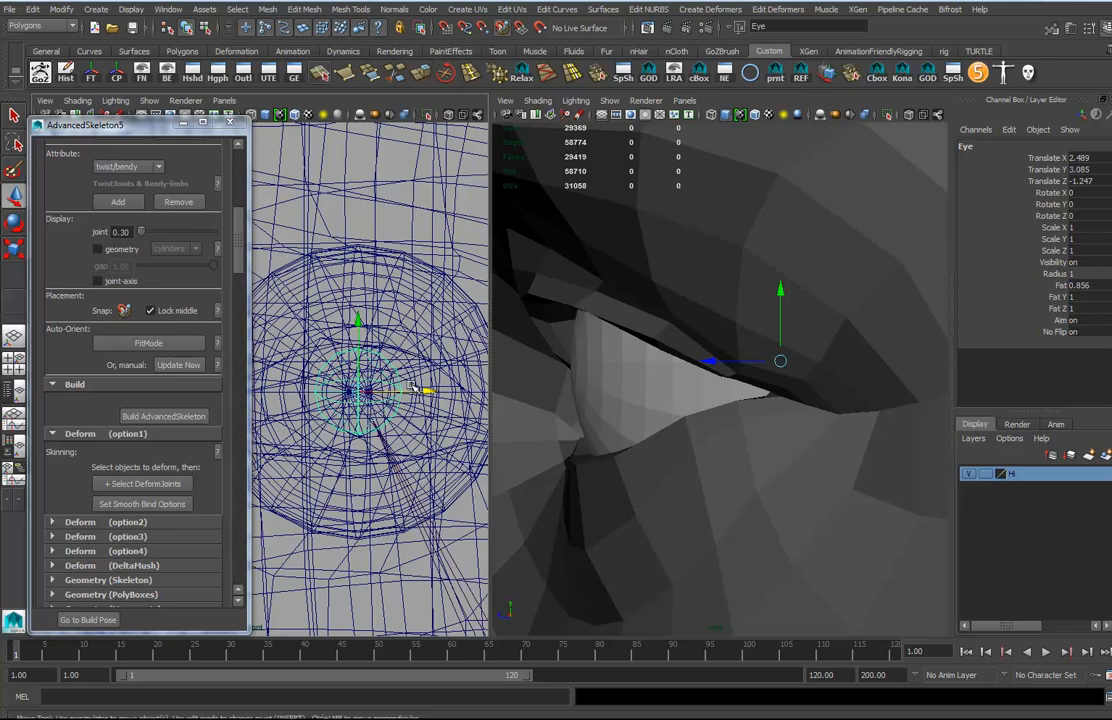
pyautogui.moveTo(360, 391); pyautogui.dragTo(361, 392)
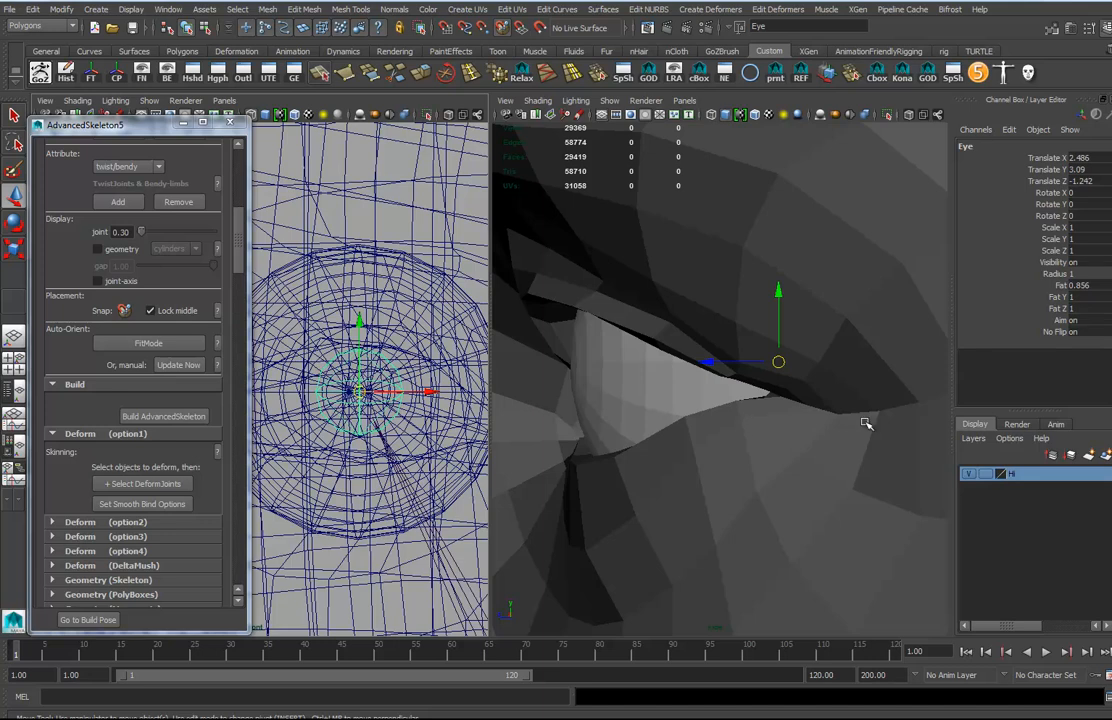
# Step: Show the side-view panel in wireframe, switch it to the top view of the whole body, and select the Scapula joint
pyautogui.press('4')
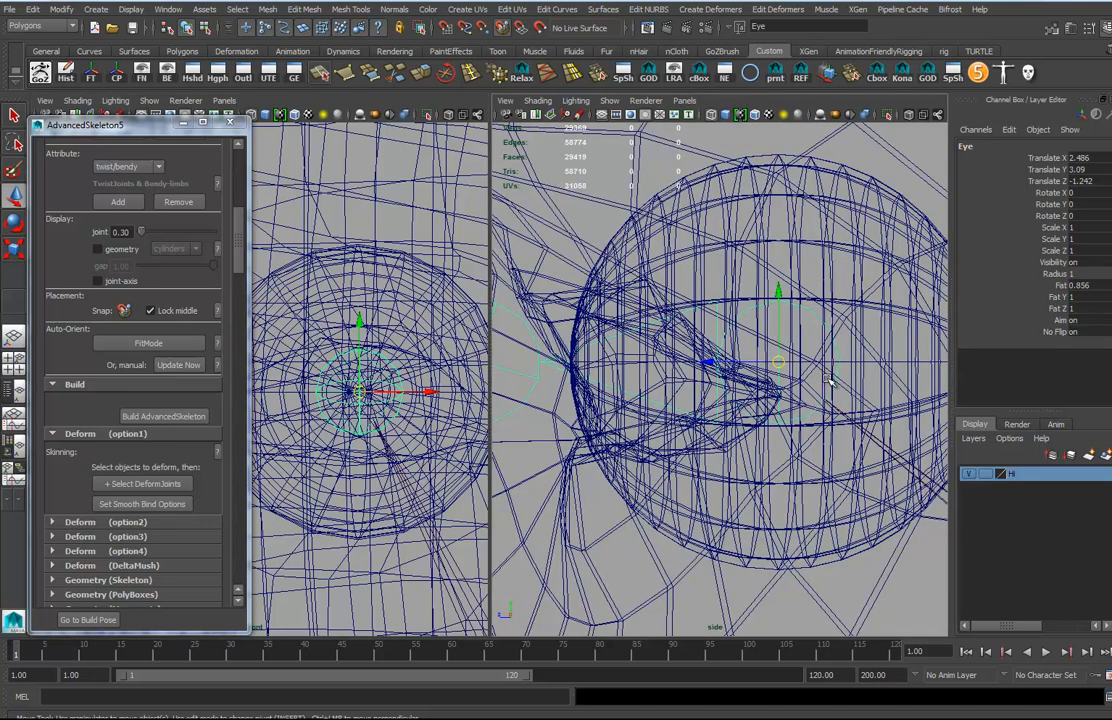
pyautogui.scroll(-8, 414, 418)
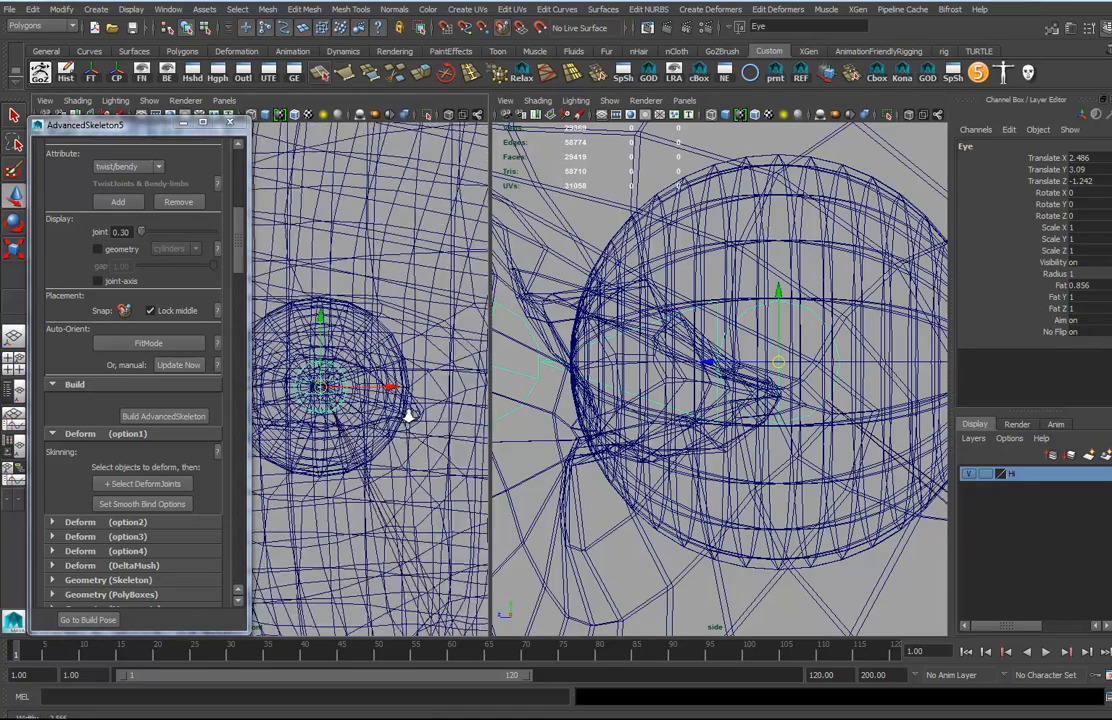
pyautogui.keyDown('alt'); pyautogui.moveTo(412, 425); pyautogui.dragTo(422, 291, button='middle'); pyautogui.keyUp('alt')
pyautogui.scroll(-4, 368, 440)
pyautogui.keyDown('alt'); pyautogui.moveTo(365, 444); pyautogui.dragTo(383, 323, button='middle'); pyautogui.keyUp('alt')
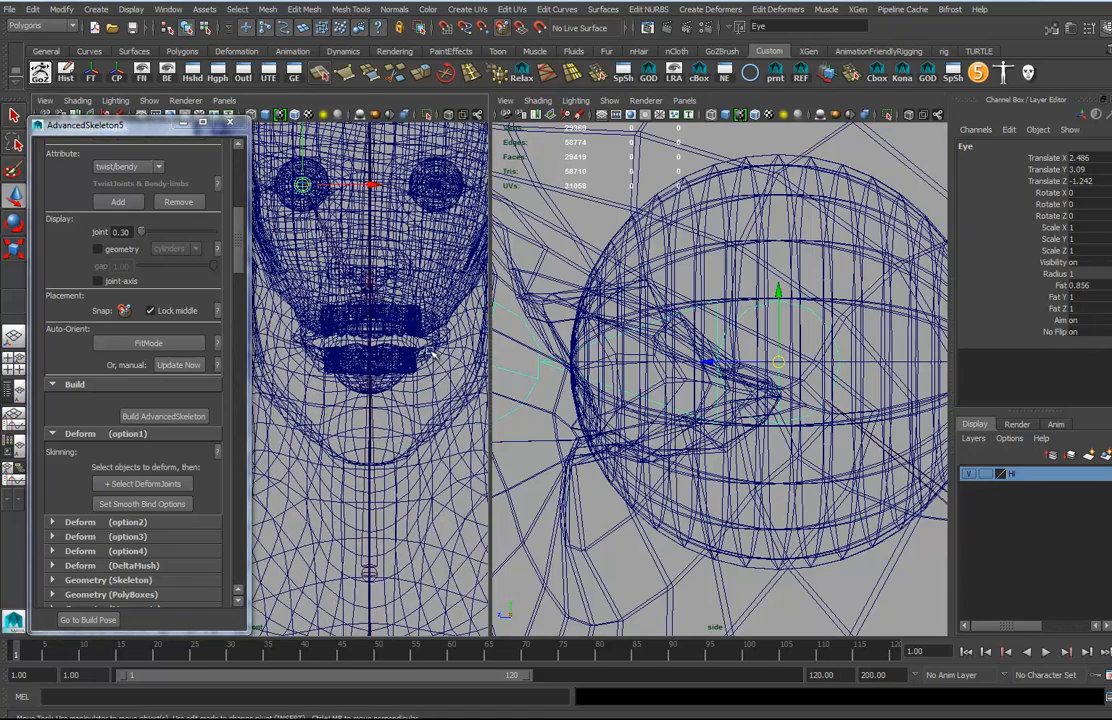
pyautogui.scroll(-15, 697, 442)
pyautogui.keyDown('alt'); pyautogui.moveTo(773, 625); pyautogui.dragTo(774, 448, button='middle'); pyautogui.keyUp('alt')
pyautogui.keyDown('alt'); pyautogui.moveTo(356, 577); pyautogui.dragTo(449, 432, button='middle'); pyautogui.keyUp('alt')
pyautogui.press('space')
pyautogui.moveTo(690, 417); pyautogui.dragTo(625, 410)
pyautogui.keyDown('alt'); pyautogui.moveTo(691, 433); pyautogui.dragTo(706, 434, button='middle'); pyautogui.keyUp('alt')
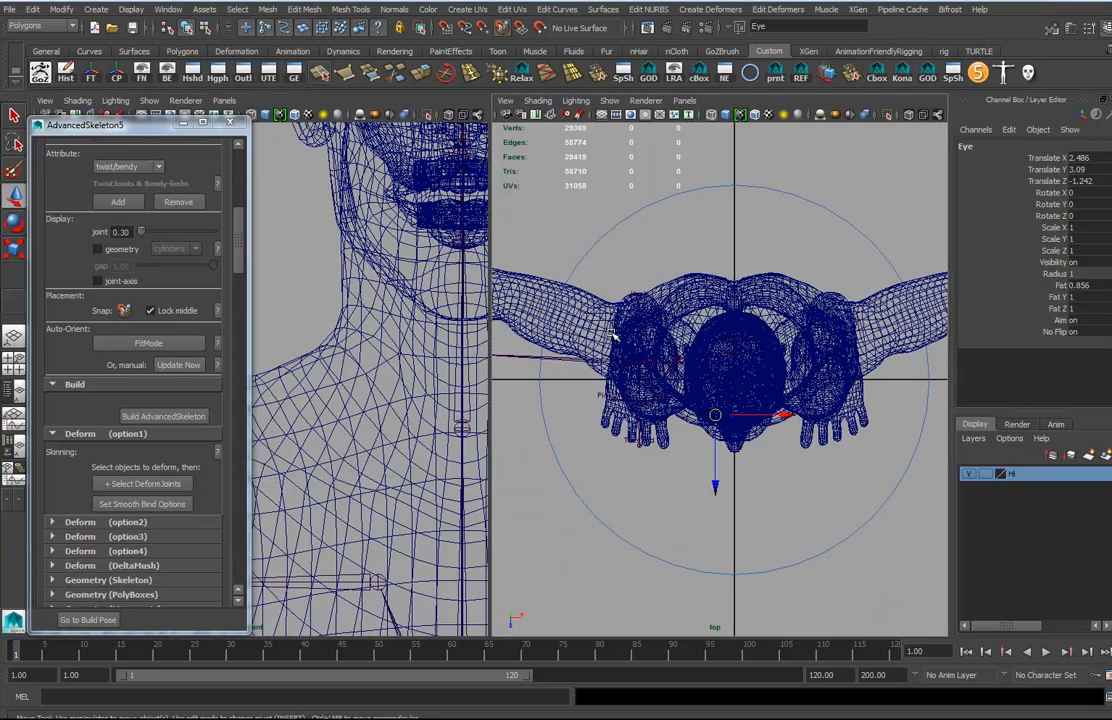
pyautogui.moveTo(659, 380); pyautogui.dragTo(661, 382)
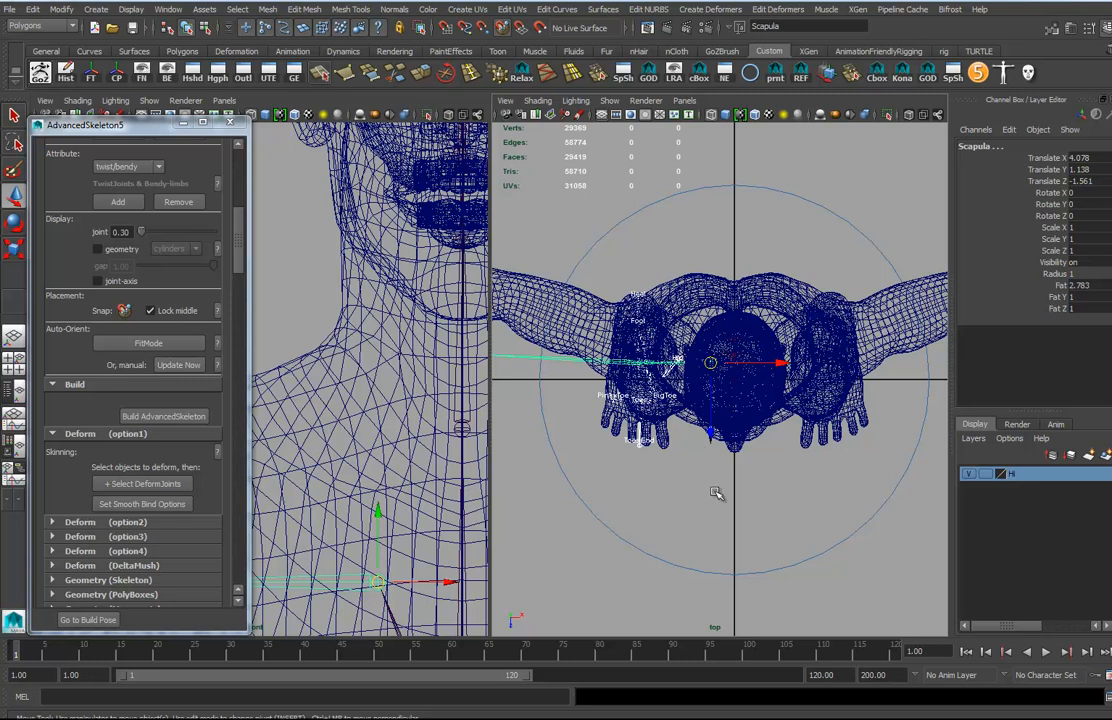
# Step: Return to the side view, select only the Scapula joint, and lower it slightly within the upper chest
pyautogui.press('space')
pyautogui.moveTo(696, 491); pyautogui.dragTo(752, 488)
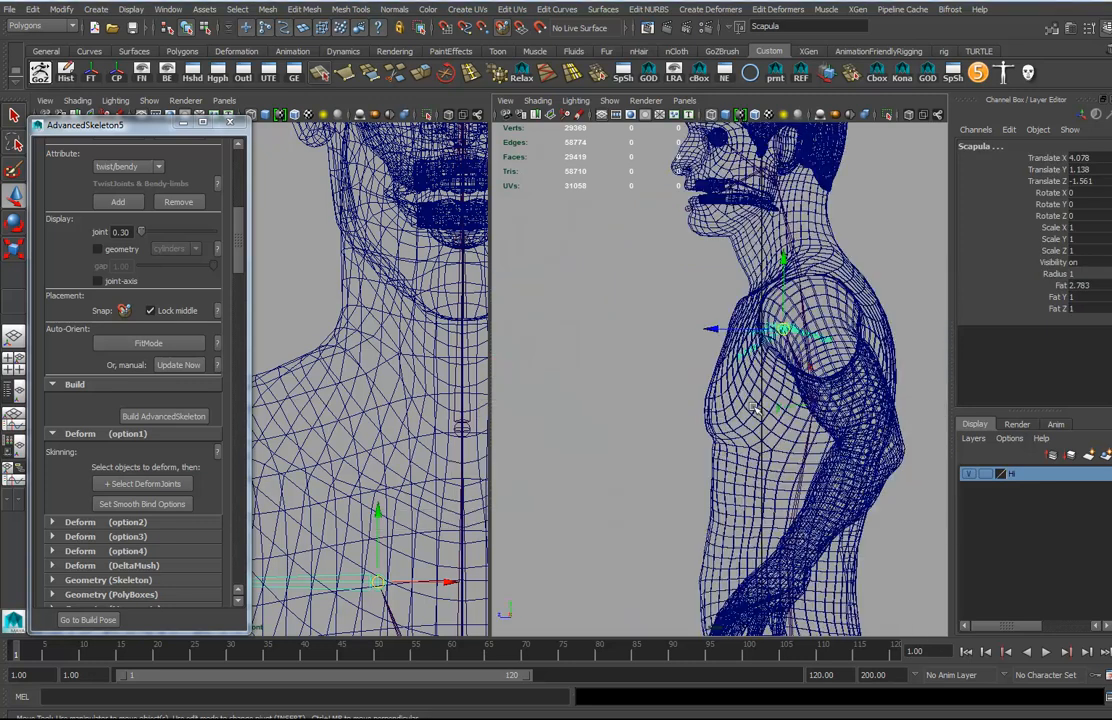
pyautogui.scroll(6, 764, 359)
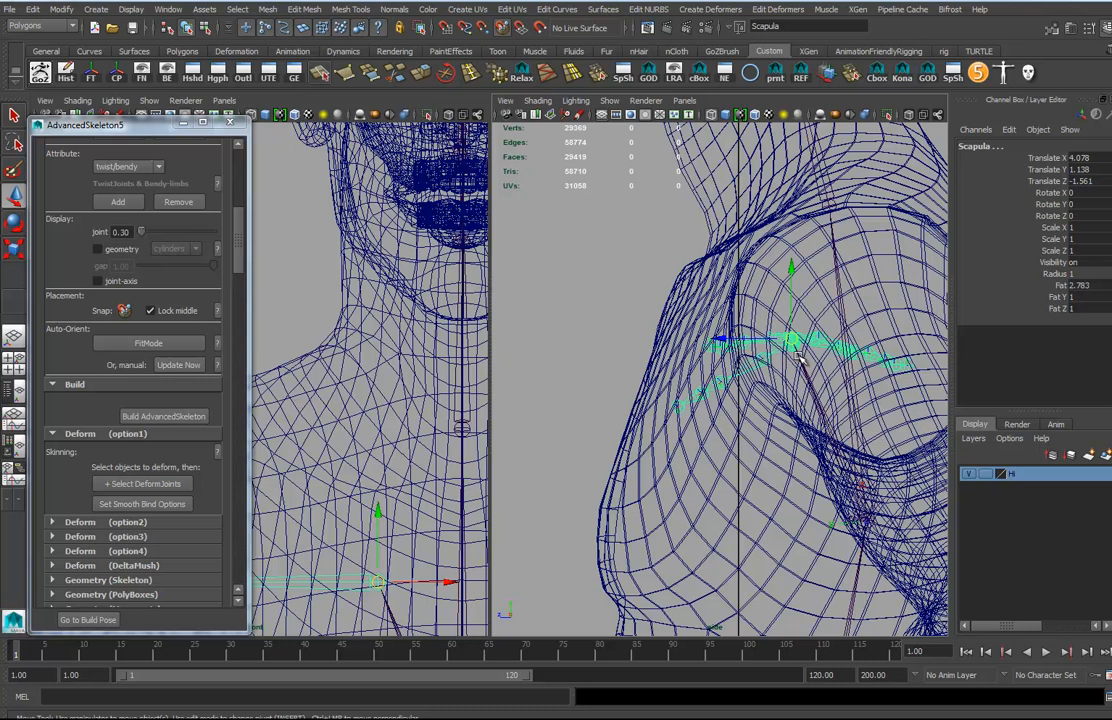
pyautogui.click(800, 362)
pyautogui.click(801, 364)
pyautogui.scroll(-5, 808, 368)
pyautogui.moveTo(664, 331); pyautogui.dragTo(660, 359)
# Step: Move the Scapula joint sideways off the body's midline and raise it slightly in the front view
pyautogui.keyDown('alt'); pyautogui.moveTo(421, 425); pyautogui.dragTo(325, 457, button='right'); pyautogui.keyUp('alt')
pyautogui.keyDown('alt'); pyautogui.moveTo(407, 522); pyautogui.dragTo(416, 386, button='middle'); pyautogui.keyUp('alt')
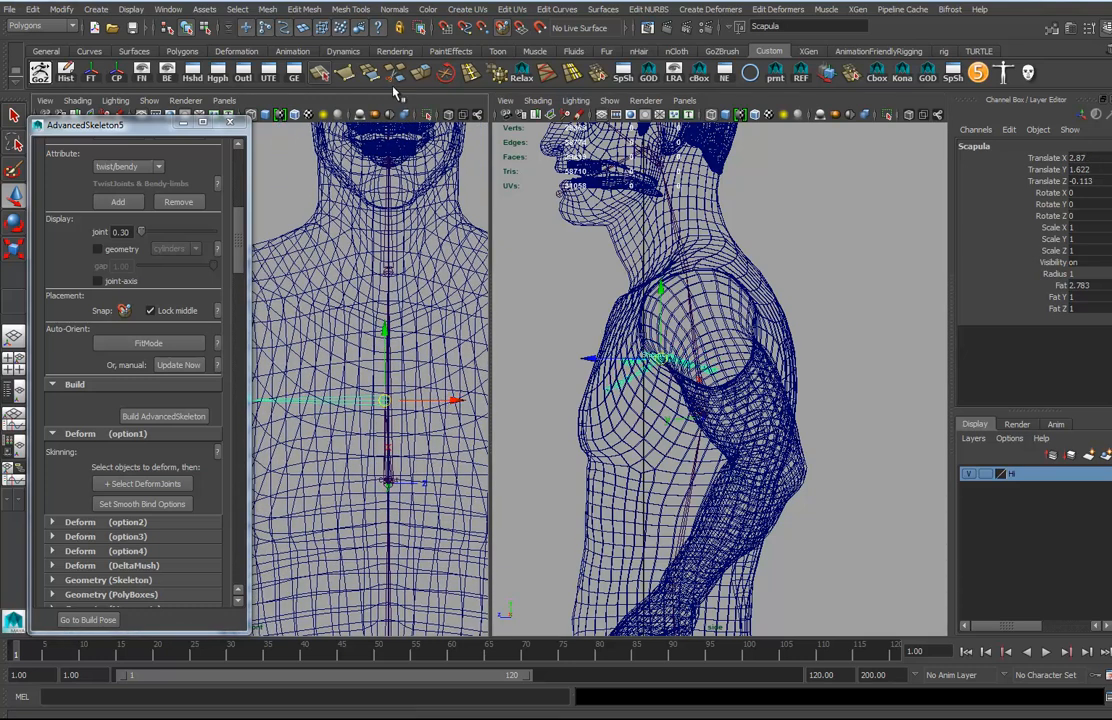
pyautogui.click(508, 31)
pyautogui.moveTo(408, 401)
pyautogui.mouseDown()
pyautogui.moveTo(350, 401)
pyautogui.moveTo(414, 406)
pyautogui.mouseUp()
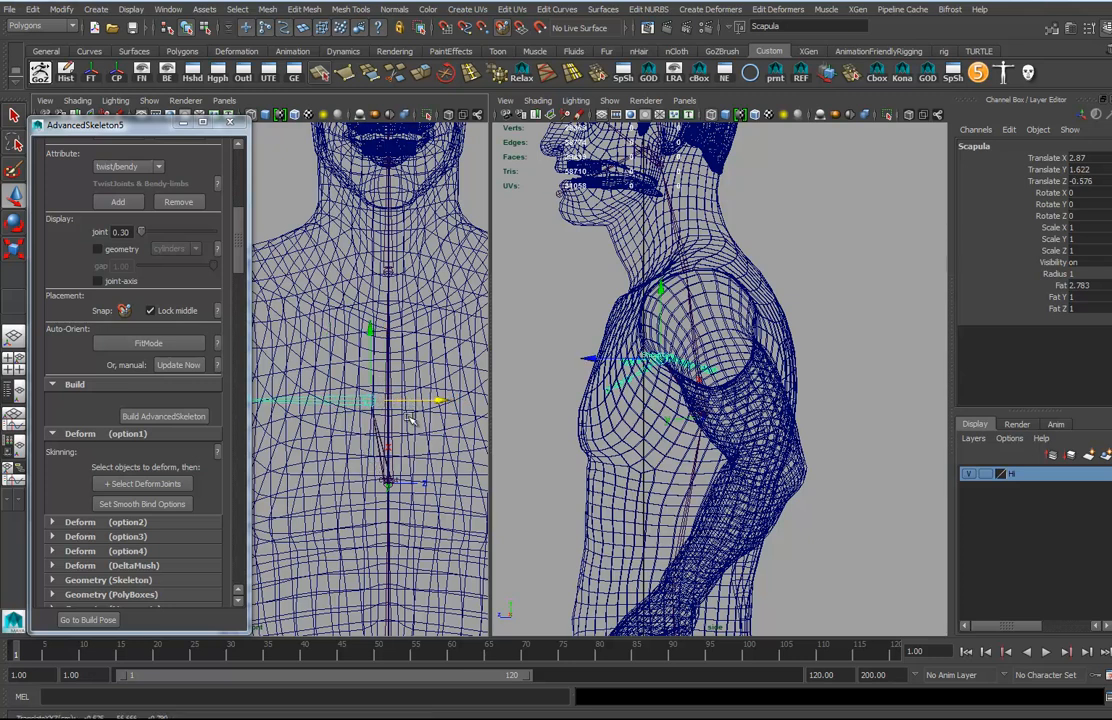
pyautogui.scroll(-3, 418, 404)
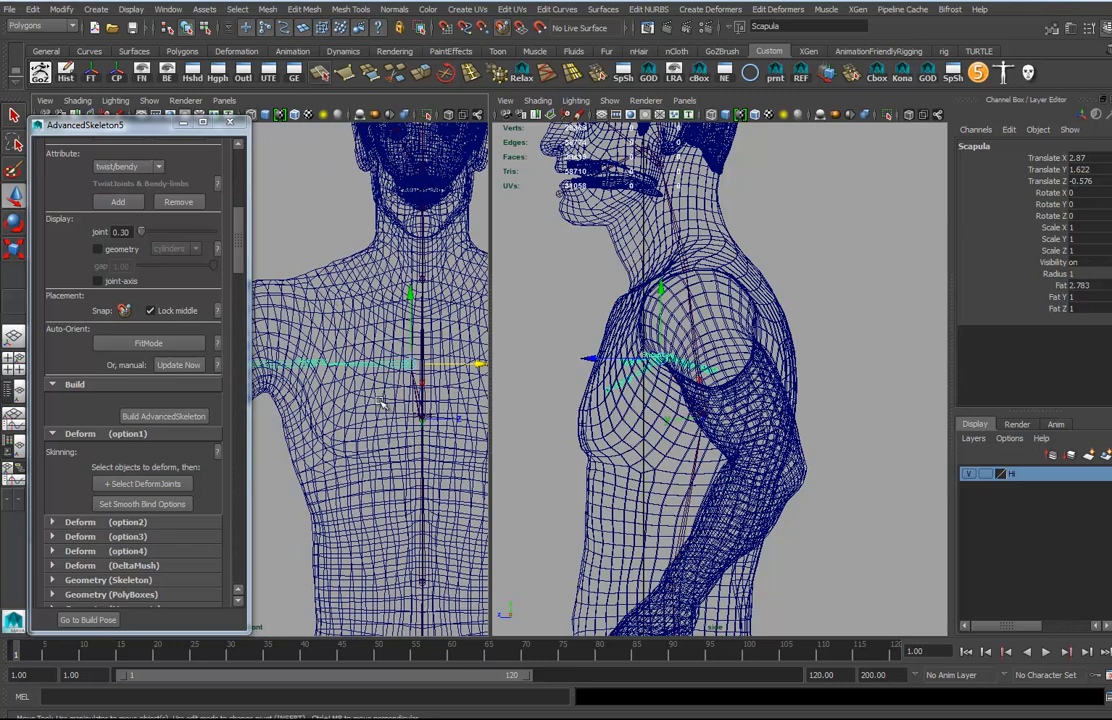
pyautogui.moveTo(412, 346); pyautogui.dragTo(413, 337)
# Step: Move the Shoulder joint outward and up to the centre of the shoulder in the front view
pyautogui.keyDown('alt'); pyautogui.moveTo(346, 409); pyautogui.dragTo(421, 442); pyautogui.keyUp('alt')
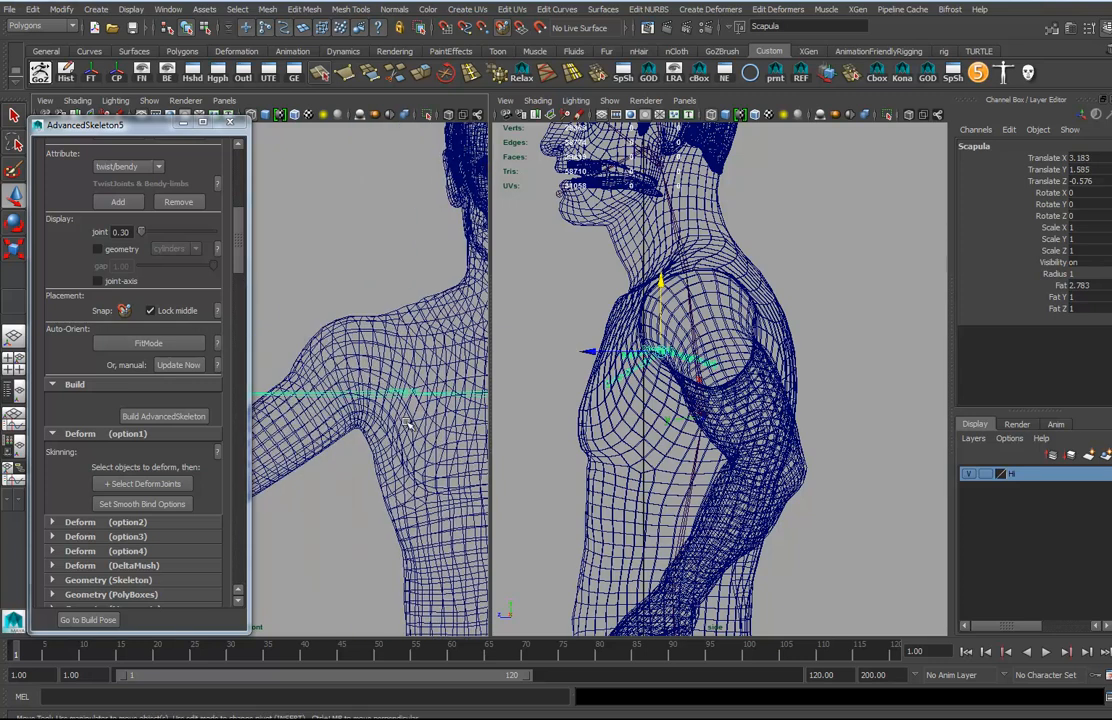
pyautogui.click(403, 397)
pyautogui.moveTo(401, 393); pyautogui.dragTo(353, 375)
# Step: Place the Elbow joint at the bend of the arm, using the top view alongside the front view
pyautogui.press('space')
pyautogui.moveTo(862, 416); pyautogui.dragTo(768, 414)
pyautogui.scroll(5, 777, 452)
pyautogui.moveTo(625, 427); pyautogui.dragTo(682, 367)
pyautogui.press('f')
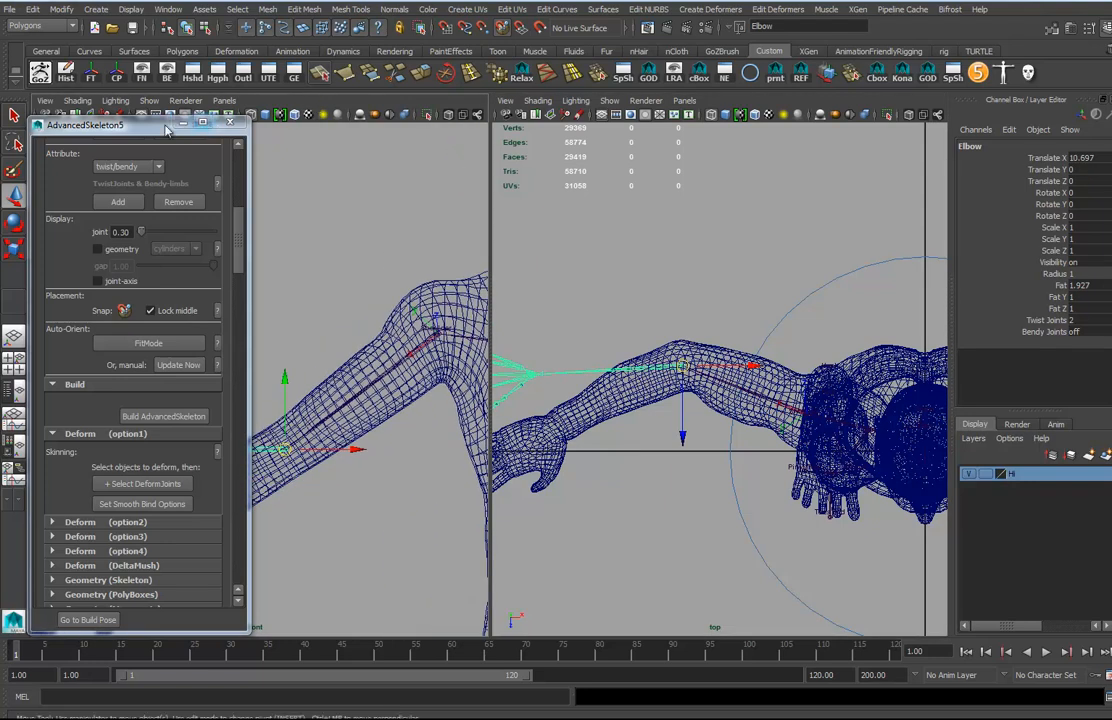
# Step: Clear the AdvancedSkeleton5 window away from the viewports, and move the Wrist joint to the centre of the model's wrist in the front view
pyautogui.moveTo(145, 126); pyautogui.dragTo(1111, 132)
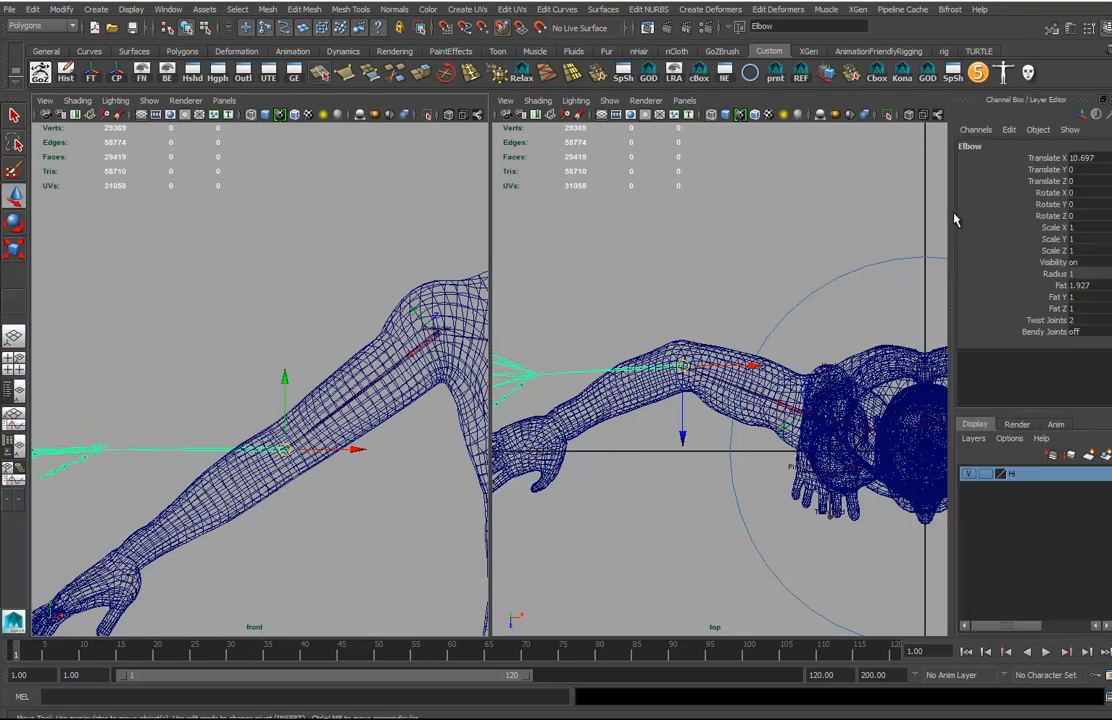
pyautogui.keyDown('alt'); pyautogui.moveTo(272, 464); pyautogui.dragTo(372, 378, button='middle'); pyautogui.keyUp('alt')
pyautogui.click(186, 377)
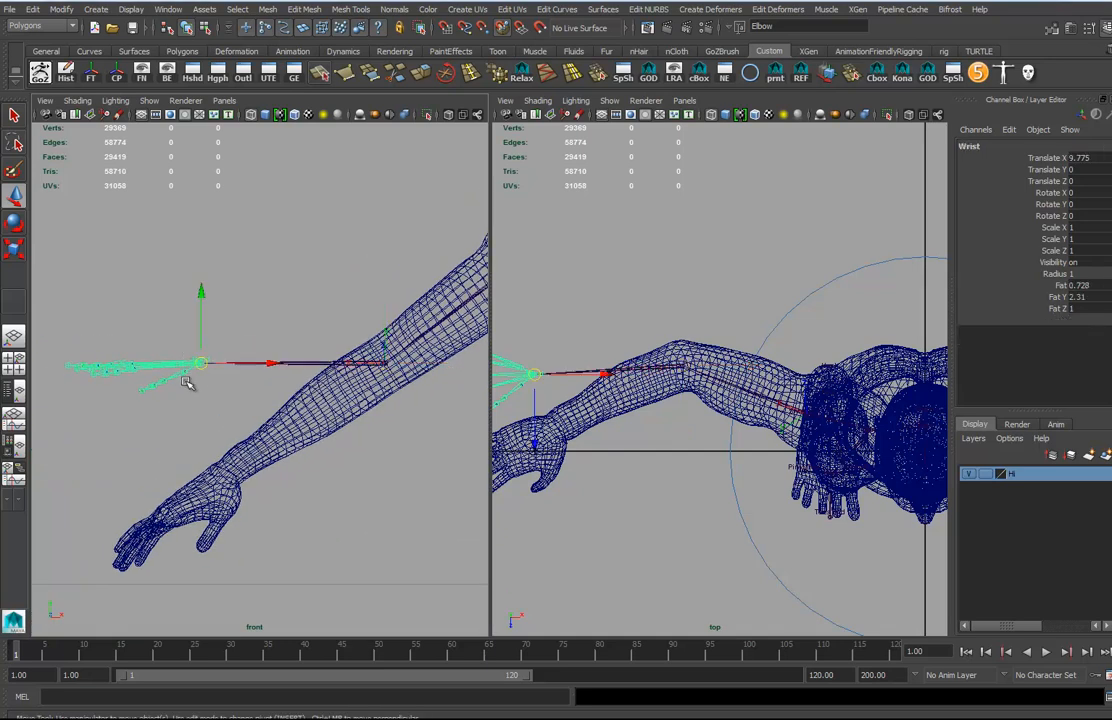
pyautogui.moveTo(203, 362); pyautogui.dragTo(220, 481)
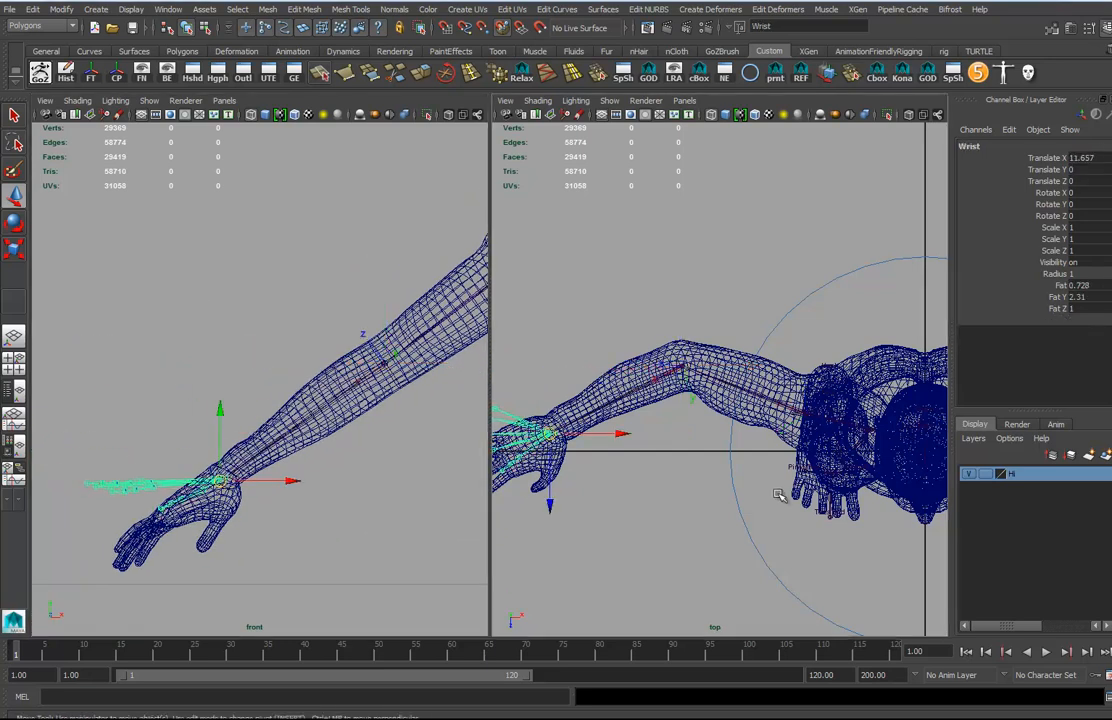
# Step: Rotate the Wrist joint in the perspective view to about -14.8, 38.5, 31.2 so the finger chains follow the hand
pyautogui.keyDown('alt'); pyautogui.moveTo(752, 490); pyautogui.dragTo(794, 415, button='middle'); pyautogui.keyUp('alt')
pyautogui.press('space')
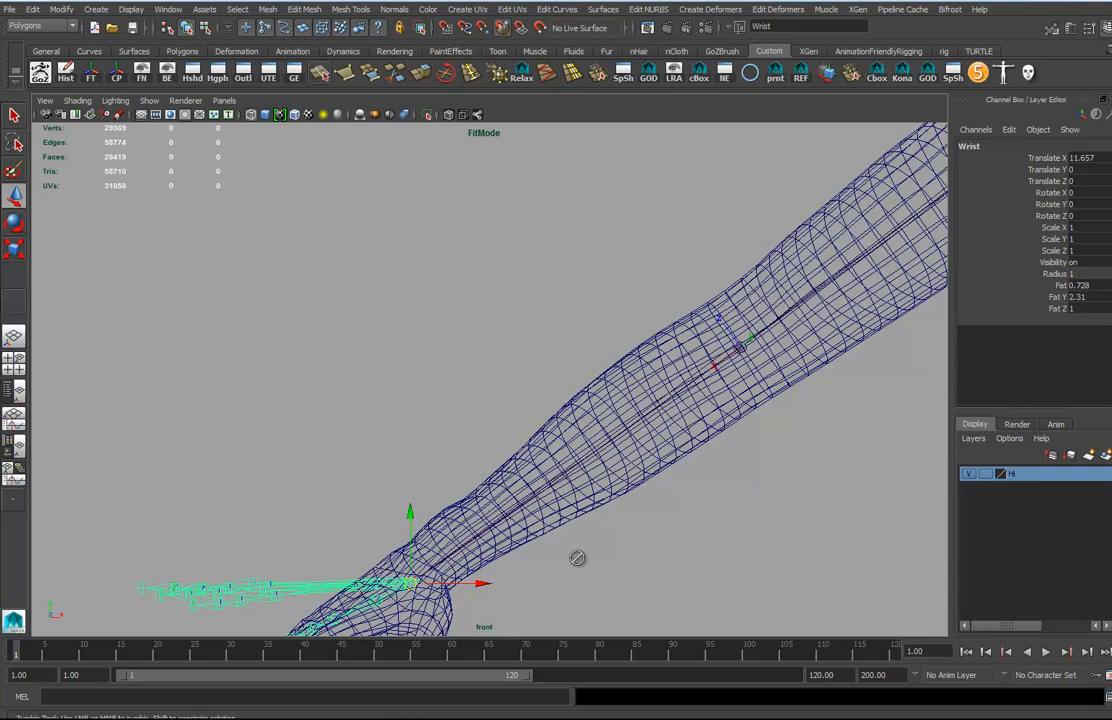
pyautogui.press('space')
pyautogui.moveTo(608, 578); pyautogui.dragTo(612, 542)
pyautogui.keyDown('alt'); pyautogui.moveTo(561, 573); pyautogui.dragTo(590, 605); pyautogui.keyUp('alt')
pyautogui.scroll(8, 360, 546)
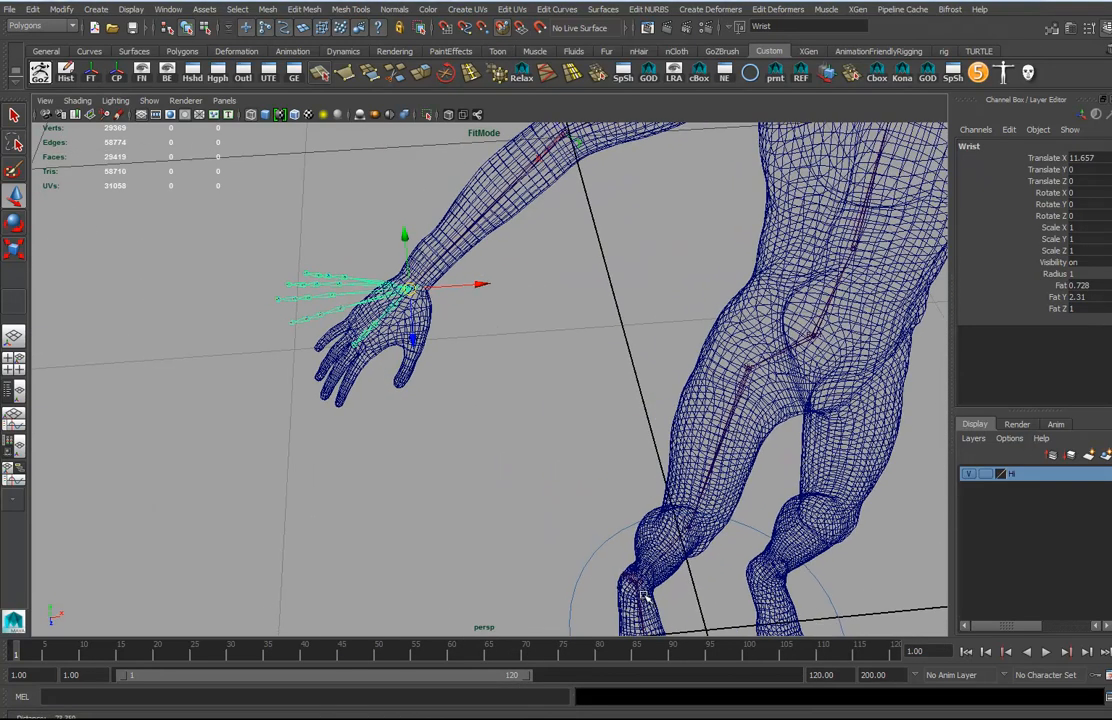
pyautogui.scroll(3, 373, 543)
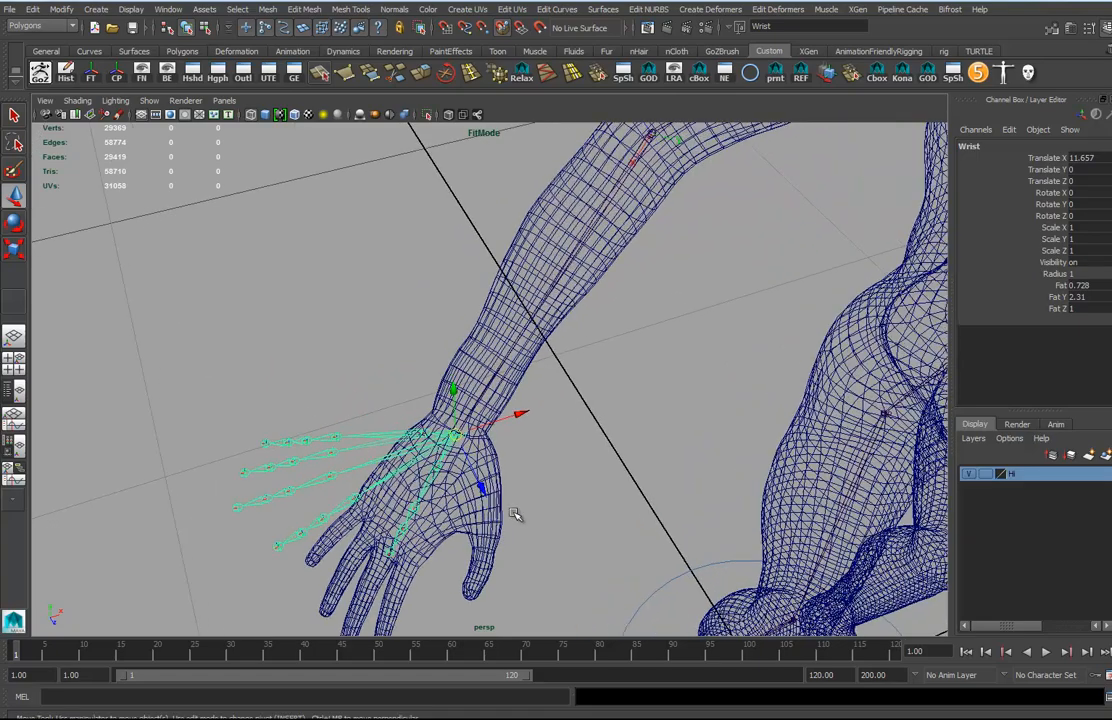
pyautogui.press('e')
pyautogui.moveTo(501, 460); pyautogui.dragTo(537, 507)
pyautogui.keyDown('alt'); pyautogui.moveTo(538, 519); pyautogui.dragTo(490, 471); pyautogui.keyUp('alt')
# Step: Move the ThumbFinger joints, from base to tip, into the centre of the thumb
pyautogui.press('w')
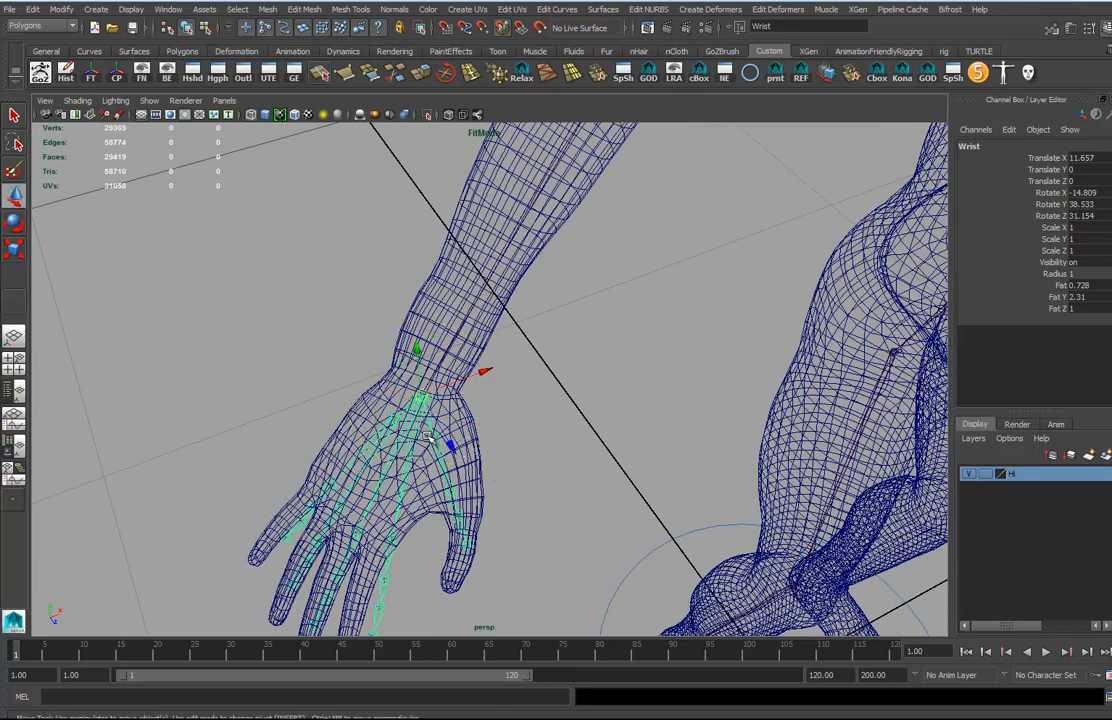
pyautogui.click(442, 441)
pyautogui.moveTo(443, 441)
pyautogui.mouseDown()
pyautogui.moveTo(512, 432)
pyautogui.moveTo(456, 432)
pyautogui.mouseUp()
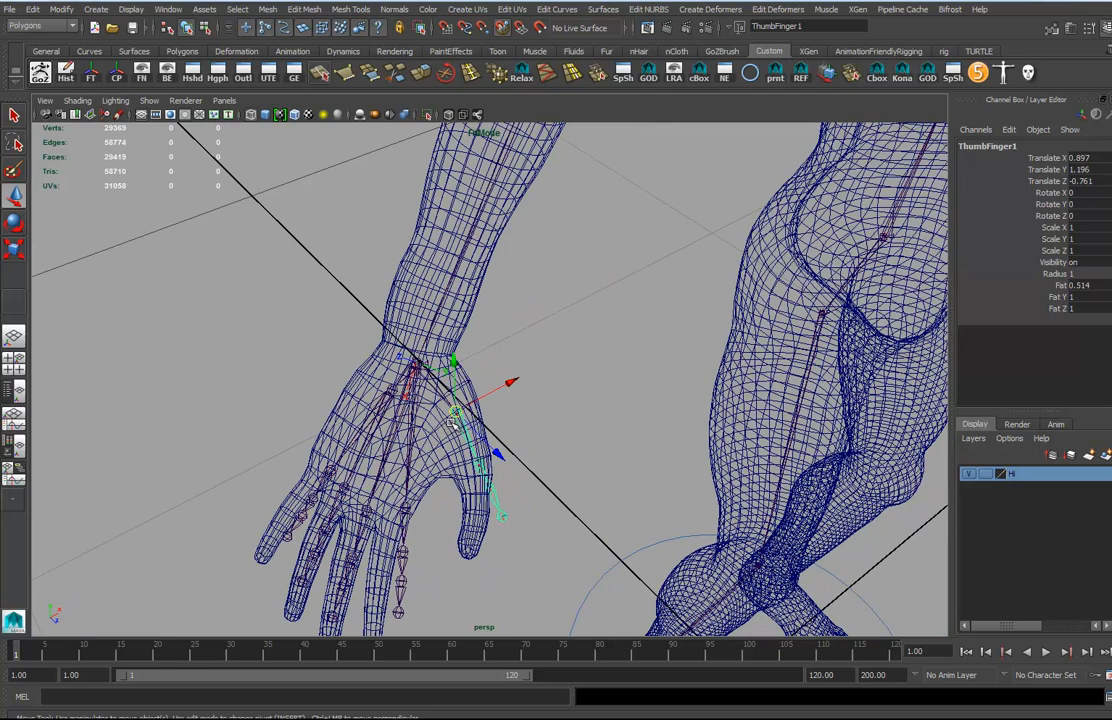
pyautogui.click(479, 464)
pyautogui.click(487, 506)
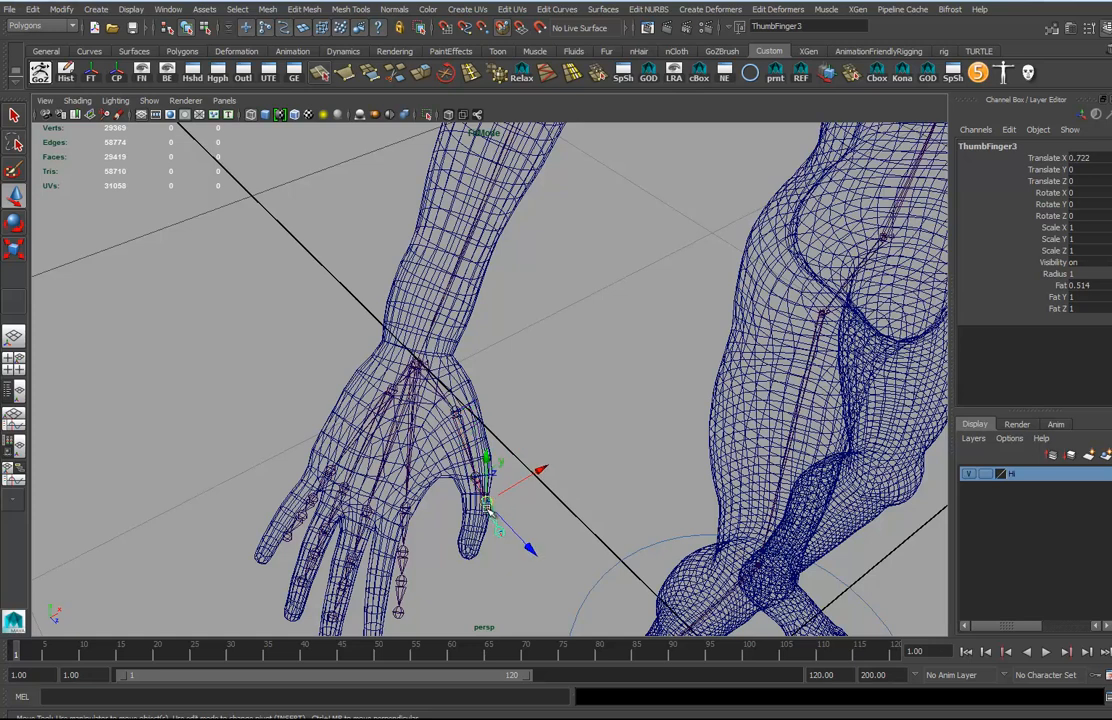
pyautogui.moveTo(486, 503); pyautogui.dragTo(465, 417)
pyautogui.click(491, 547)
# Step: Fit the IndexFinger joints to the knuckles of the index finger, centring each one from base to tip
pyautogui.click(474, 415)
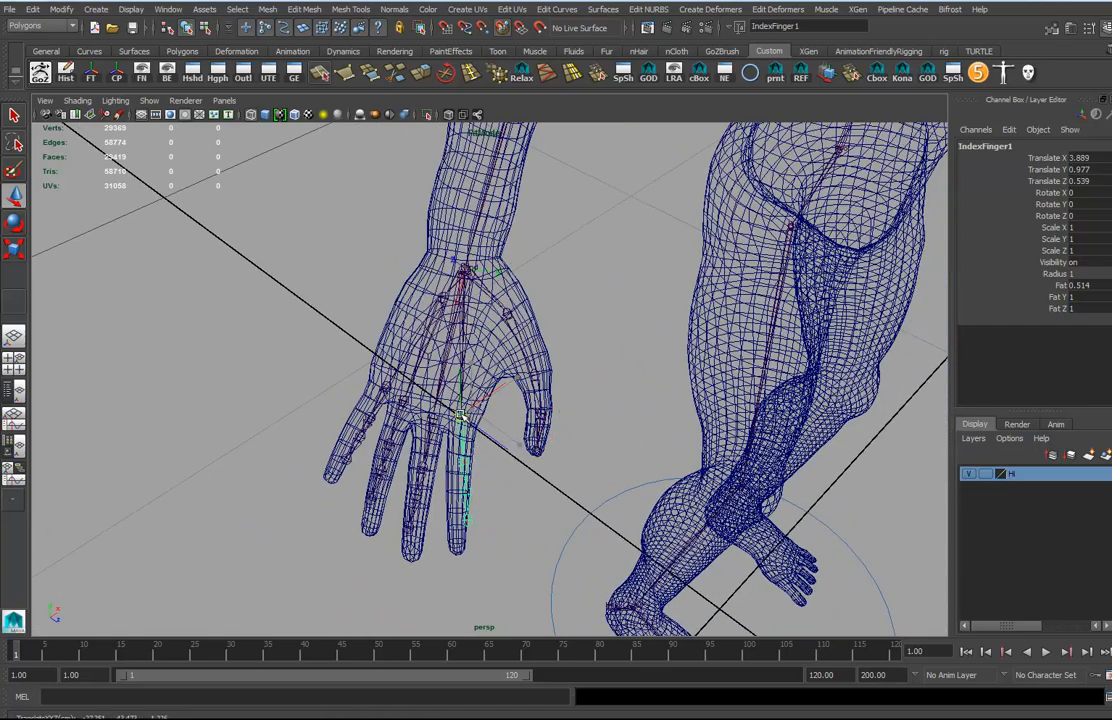
pyautogui.keyDown('alt'); pyautogui.moveTo(472, 498); pyautogui.dragTo(491, 490, button='right'); pyautogui.keyUp('alt')
pyautogui.keyDown('alt'); pyautogui.moveTo(491, 490); pyautogui.dragTo(531, 456, button='middle'); pyautogui.keyUp('alt')
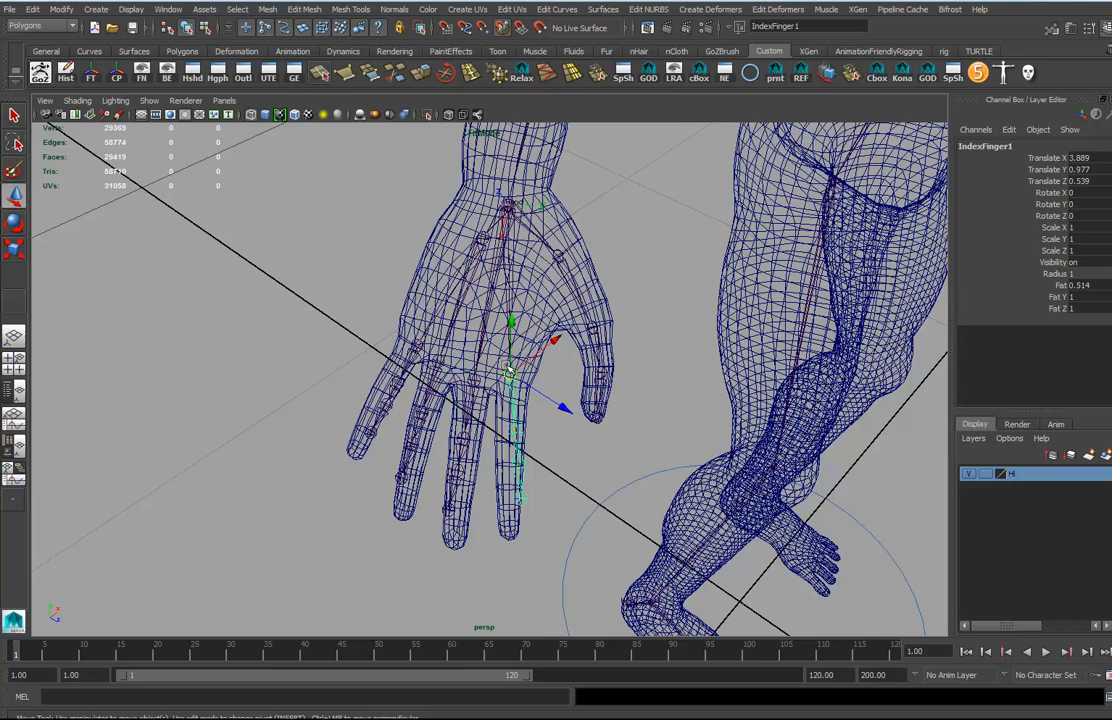
pyautogui.click(518, 430)
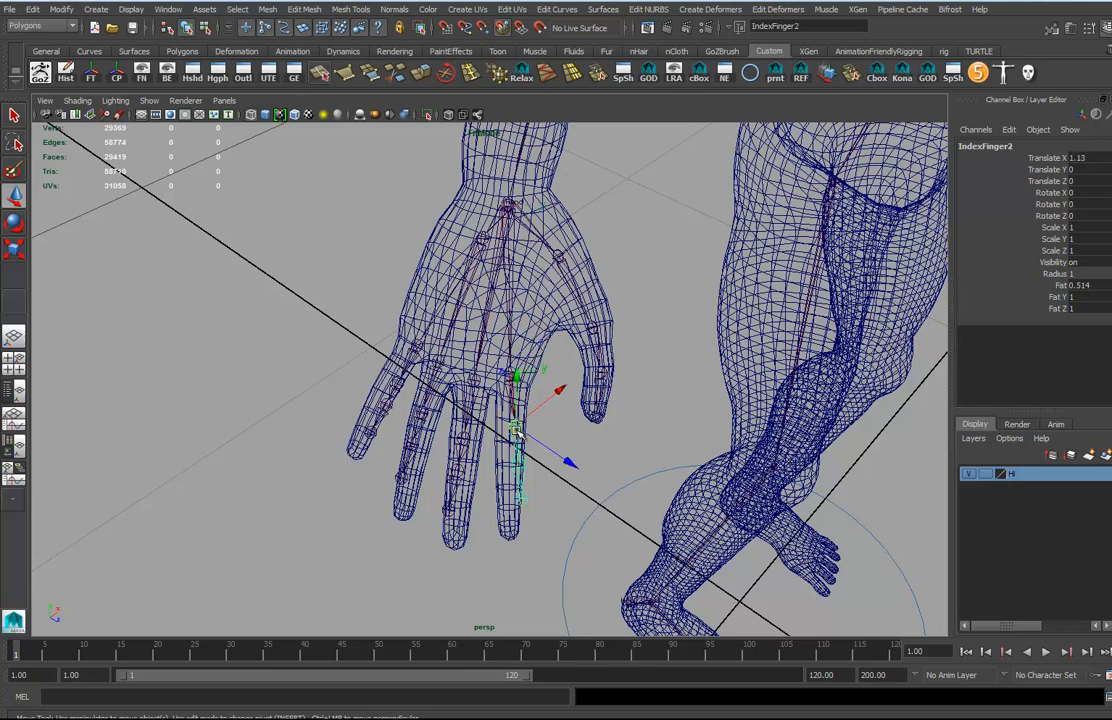
pyautogui.click(517, 483)
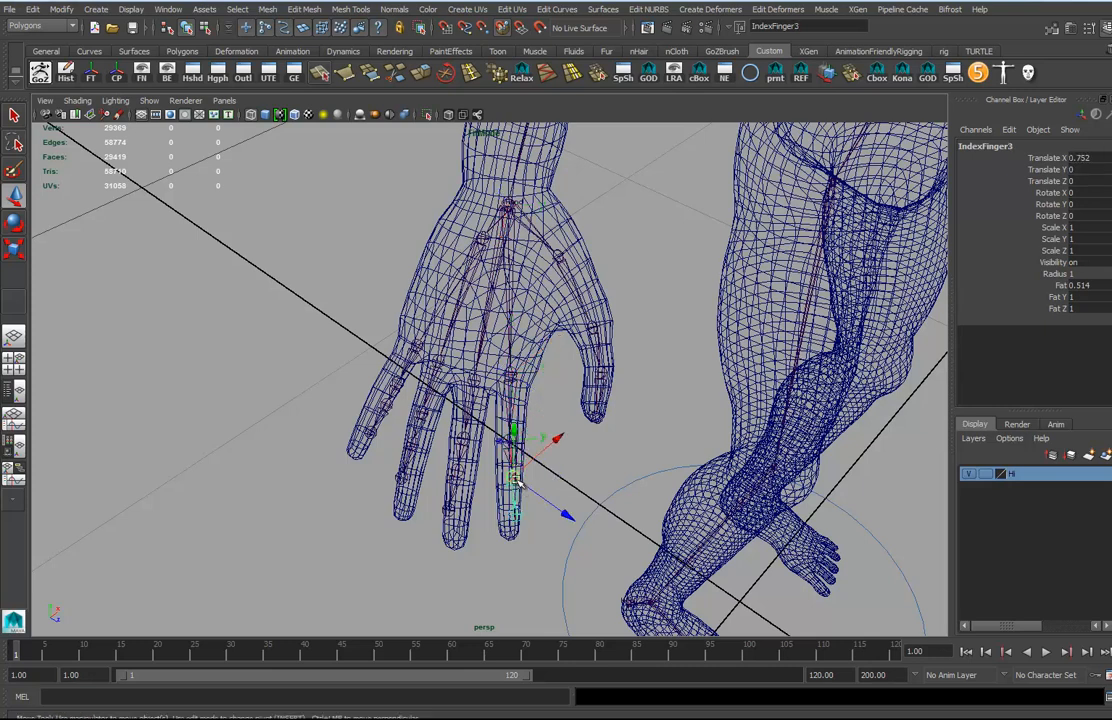
pyautogui.click(512, 526)
pyautogui.moveTo(512, 526); pyautogui.dragTo(526, 413)
# Step: Fit the MiddleFinger joints to the knuckles of the middle finger, refining the tip joint's placement
pyautogui.click(524, 408)
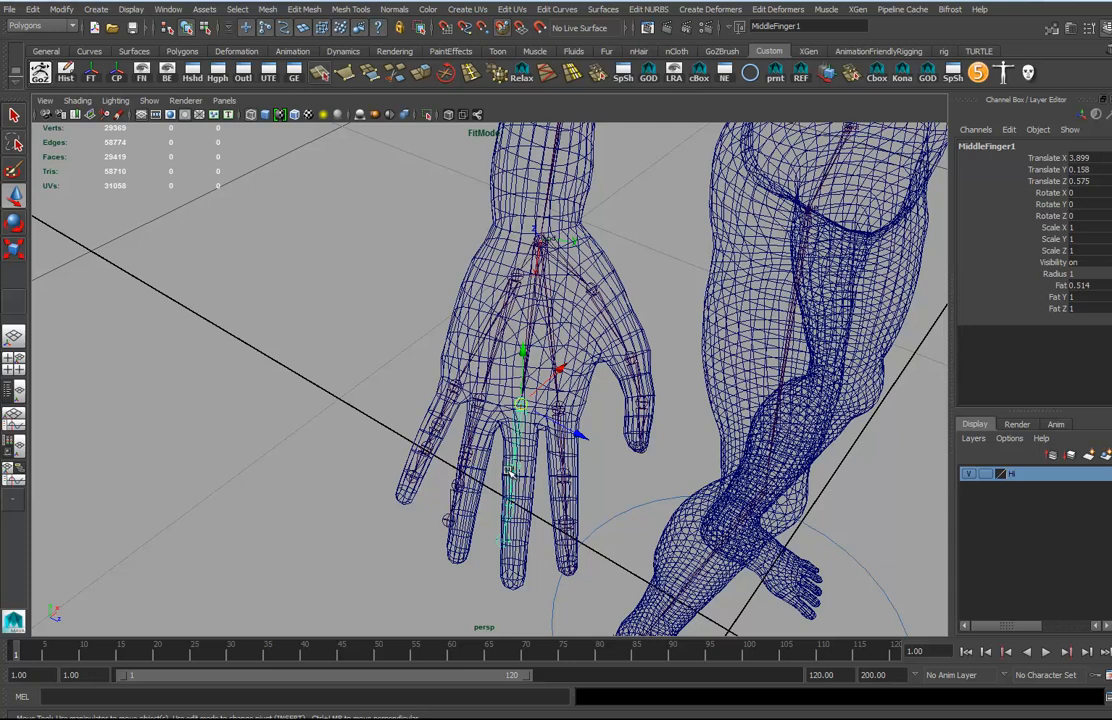
pyautogui.click(511, 477)
pyautogui.click(516, 477)
pyautogui.click(510, 572)
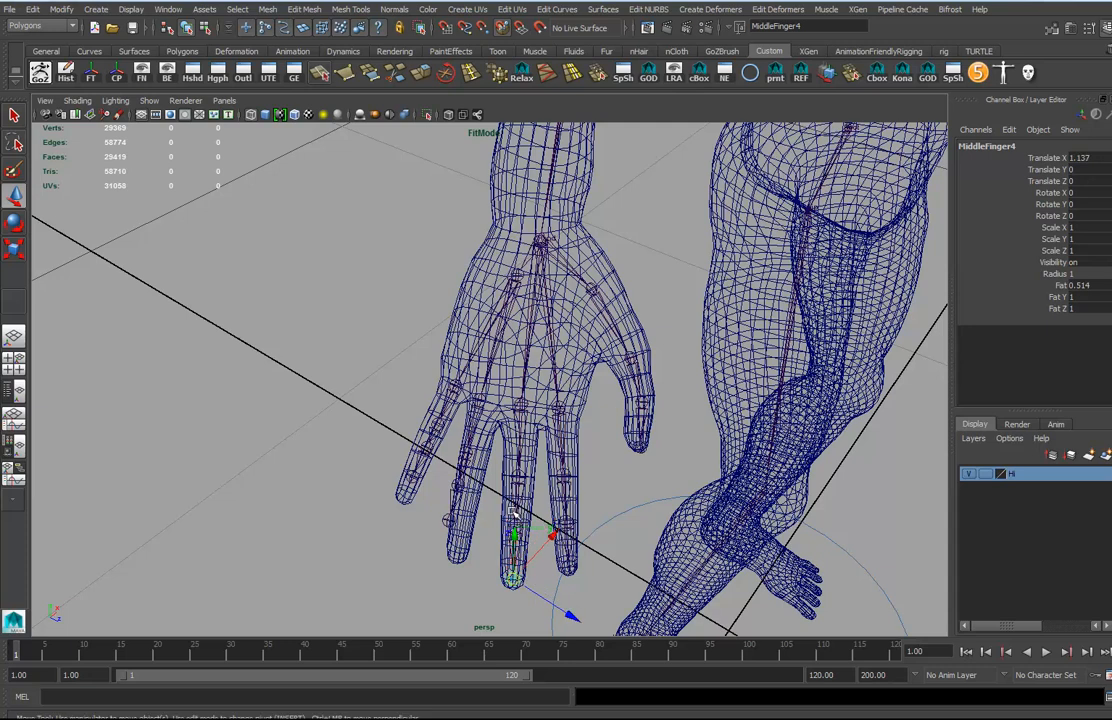
pyautogui.click(519, 522)
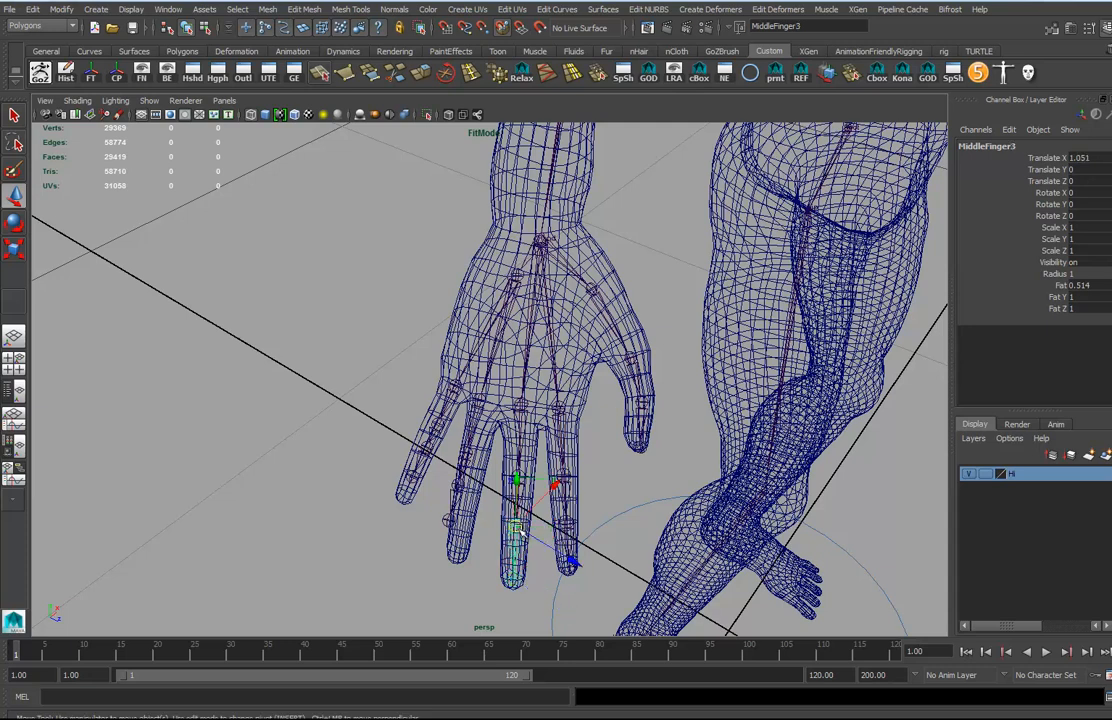
pyautogui.click(512, 585)
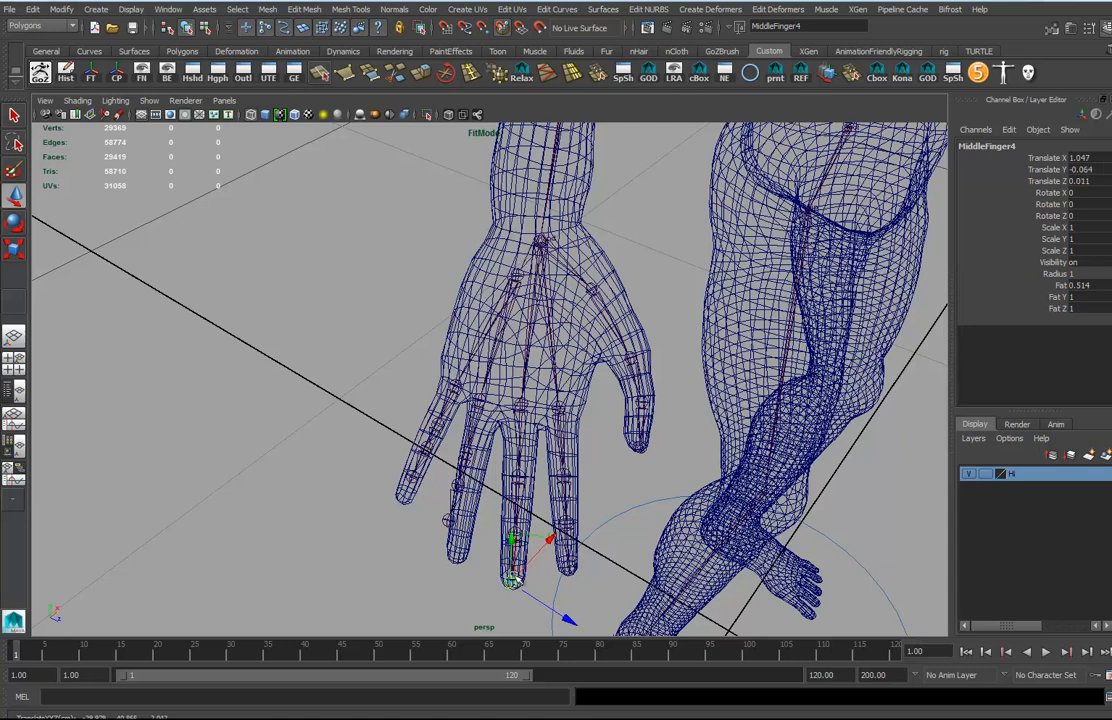
# Step: Centre the RingFinger joints inside the ring finger, from the base knuckle to the fingertip
pyautogui.click(483, 408)
pyautogui.keyDown('alt'); pyautogui.moveTo(486, 410); pyautogui.dragTo(484, 371); pyautogui.keyUp('alt')
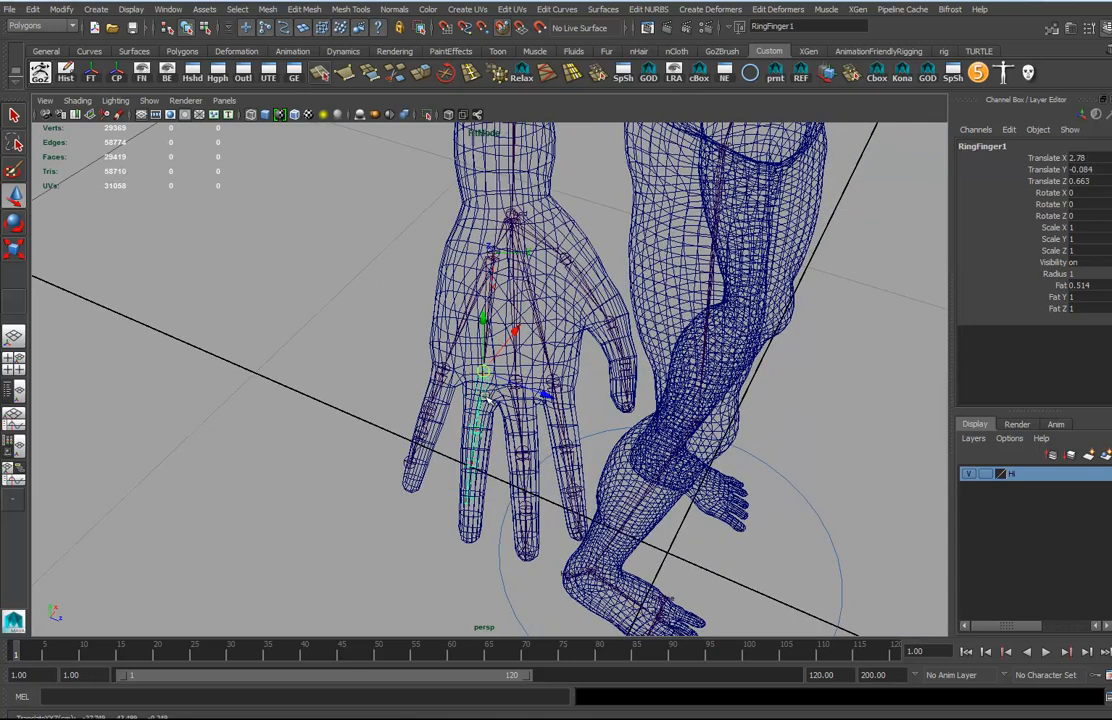
pyautogui.click(478, 429)
pyautogui.moveTo(477, 430); pyautogui.dragTo(471, 541)
pyautogui.click(473, 487)
pyautogui.click(467, 537)
# Step: Centre the PinkyFinger joints inside the little finger, from the base knuckle to the fingertip
pyautogui.click(442, 370)
pyautogui.moveTo(443, 371); pyautogui.dragTo(412, 492)
pyautogui.click(434, 404)
pyautogui.click(425, 437)
pyautogui.click(412, 488)
# Step: Move only the Cup joint toward the little-finger side of the palm, keeping the finger joints in place, and check it from several angles
pyautogui.keyDown('alt'); pyautogui.moveTo(420, 484); pyautogui.dragTo(553, 388, button='right'); pyautogui.keyUp('alt')
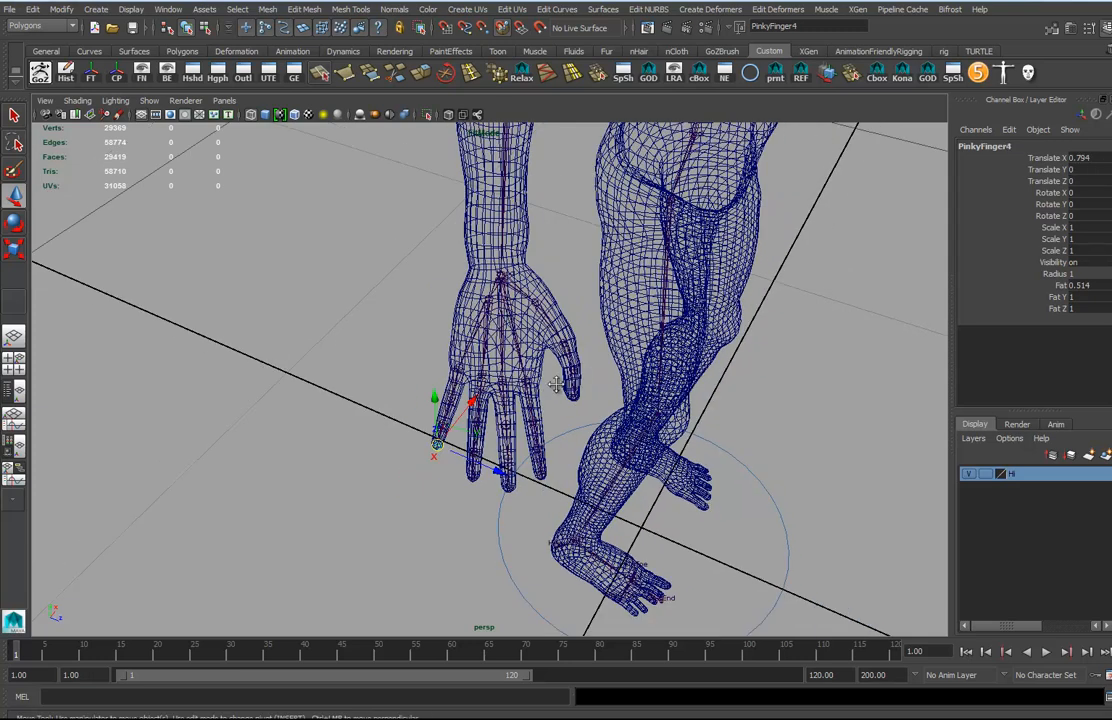
pyautogui.keyDown('alt'); pyautogui.moveTo(503, 311); pyautogui.dragTo(481, 384, button='middle'); pyautogui.keyUp('alt')
pyautogui.click(470, 378)
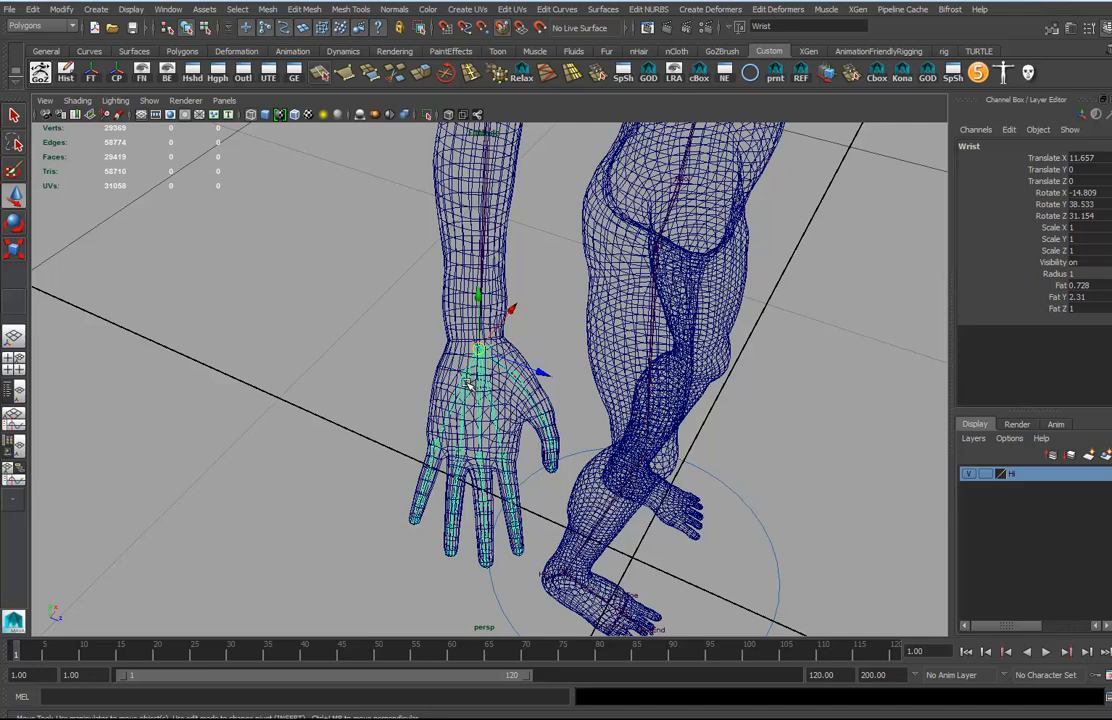
pyautogui.click(470, 384)
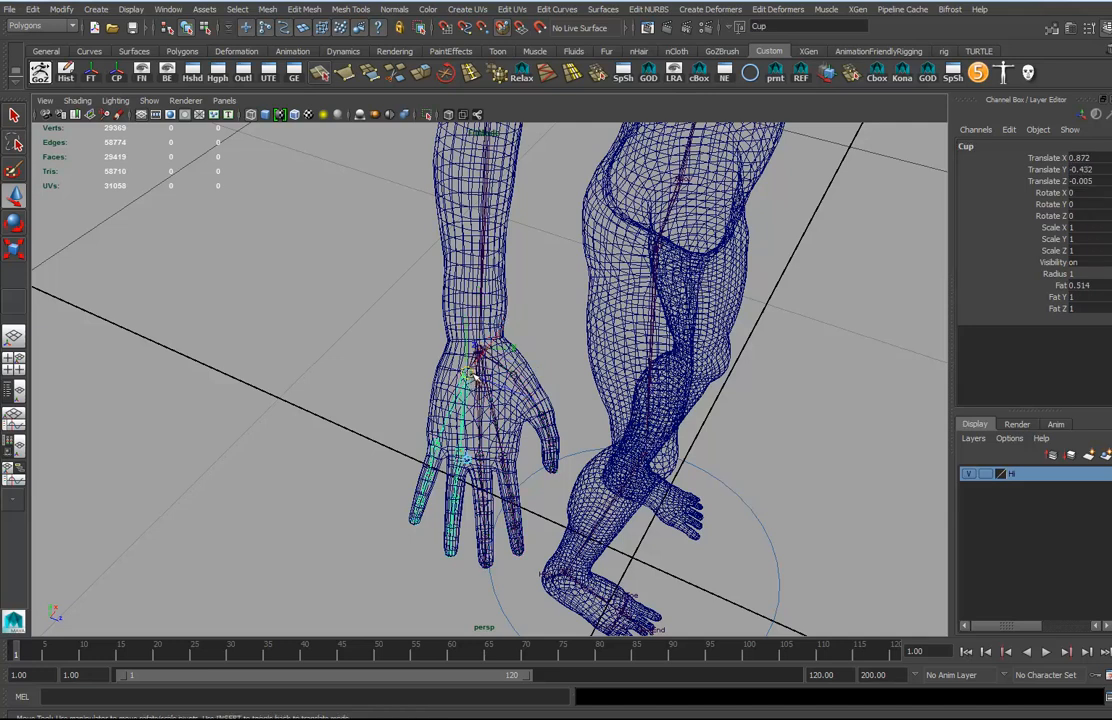
pyautogui.moveTo(472, 381); pyautogui.dragTo(453, 384)
pyautogui.keyDown('alt'); pyautogui.moveTo(685, 433); pyautogui.dragTo(560, 410, button='right'); pyautogui.keyUp('alt')
pyautogui.keyDown('alt'); pyautogui.moveTo(560, 410); pyautogui.dragTo(454, 422); pyautogui.keyUp('alt')
pyautogui.keyDown('alt'); pyautogui.moveTo(454, 422); pyautogui.dragTo(479, 390, button='right'); pyautogui.keyUp('alt')
pyautogui.keyDown('alt'); pyautogui.moveTo(479, 390); pyautogui.dragTo(470, 372); pyautogui.keyUp('alt')
# Step: Show the whole character from behind in perspective, and bring the AdvancedSkeleton5 window back over the viewport
pyautogui.keyDown('alt'); pyautogui.moveTo(594, 477); pyautogui.dragTo(585, 237); pyautogui.keyUp('alt')
pyautogui.keyDown('alt'); pyautogui.moveTo(933, 269); pyautogui.dragTo(700, 382); pyautogui.keyUp('alt')
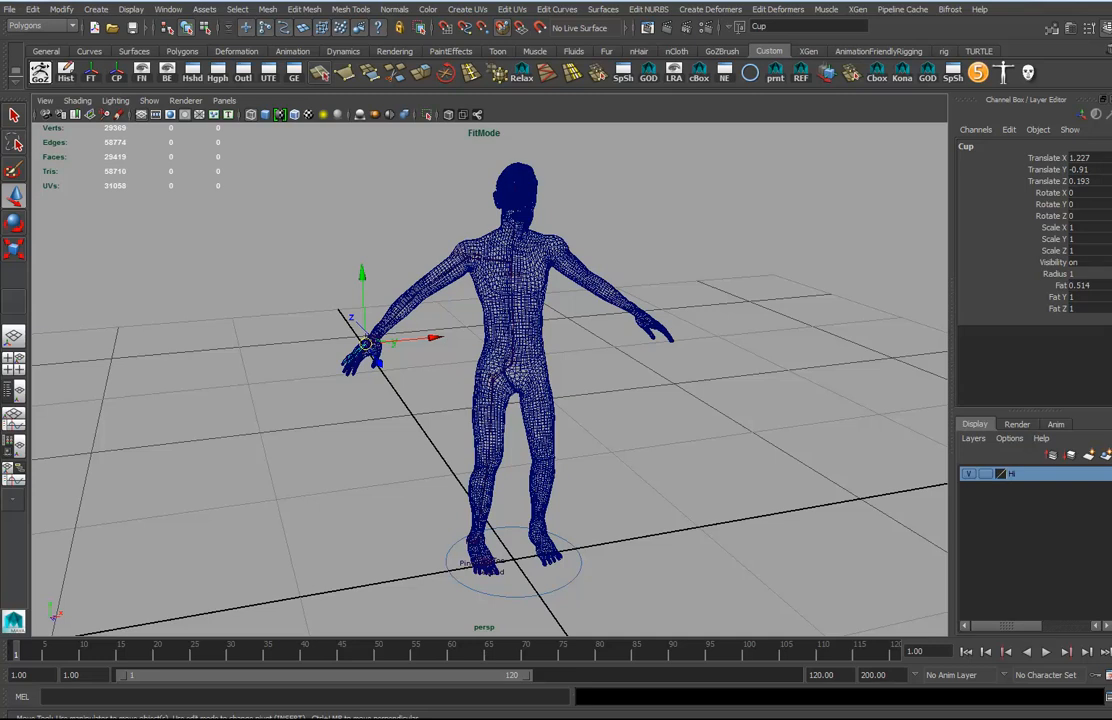
pyautogui.moveTo(1111, 45); pyautogui.dragTo(213, 115)
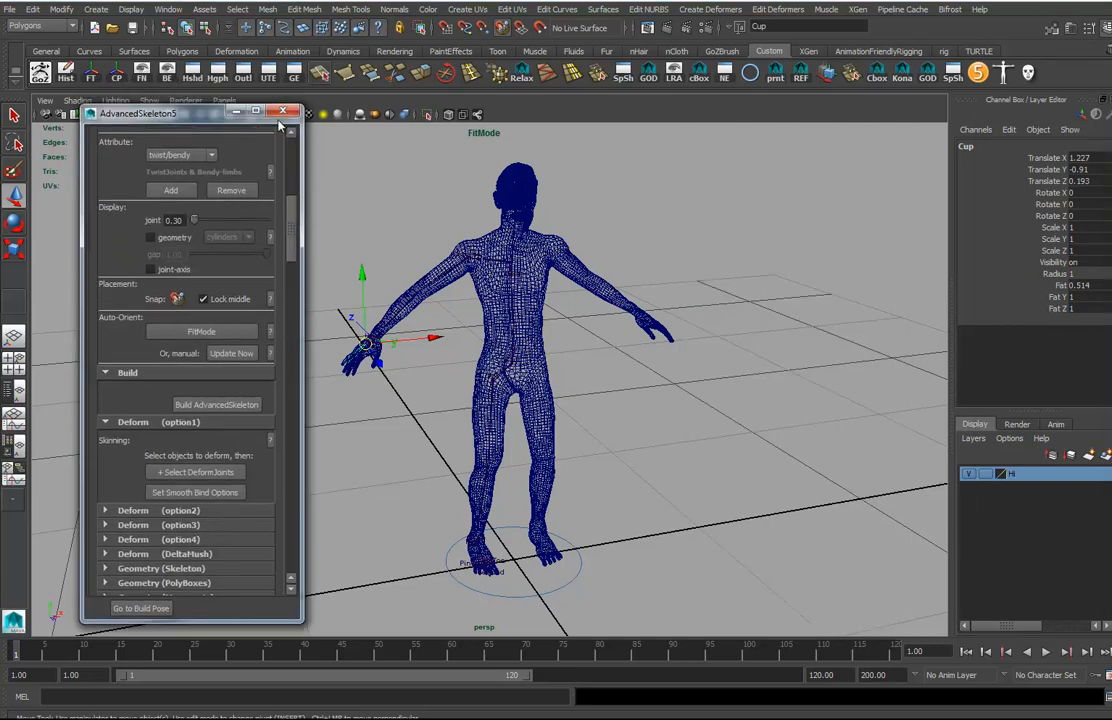
# Step: Build the AdvancedSkeleton rig from the fitted skeleton and check the controls around the character
pyautogui.click(165, 423)
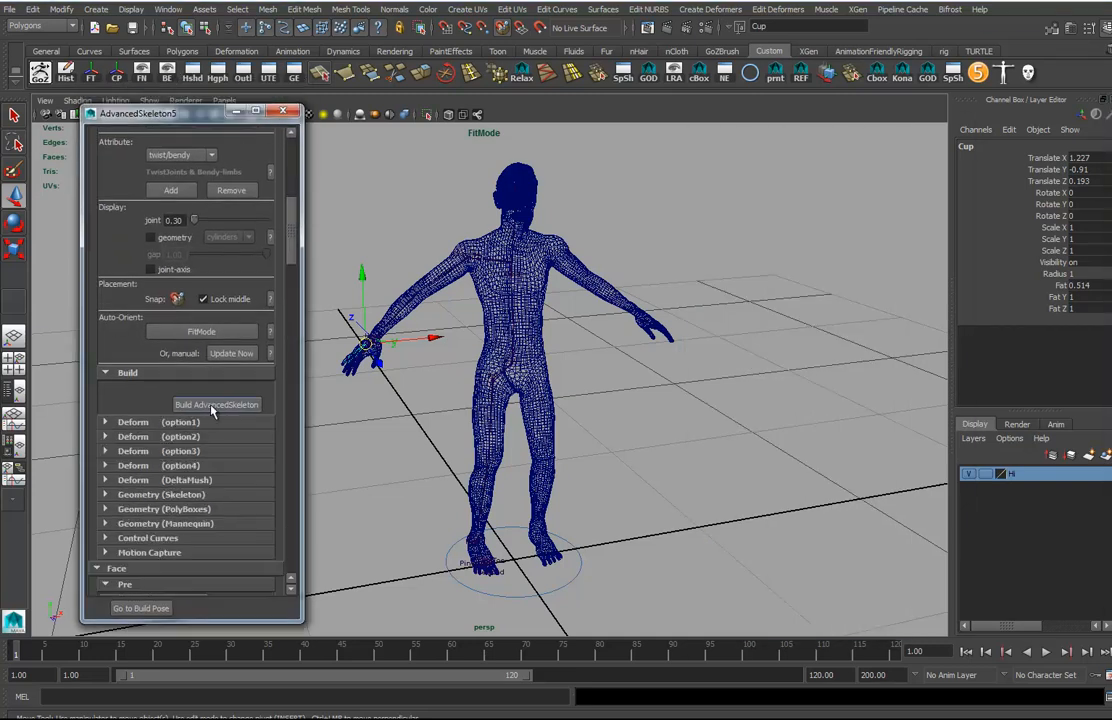
pyautogui.press('q')
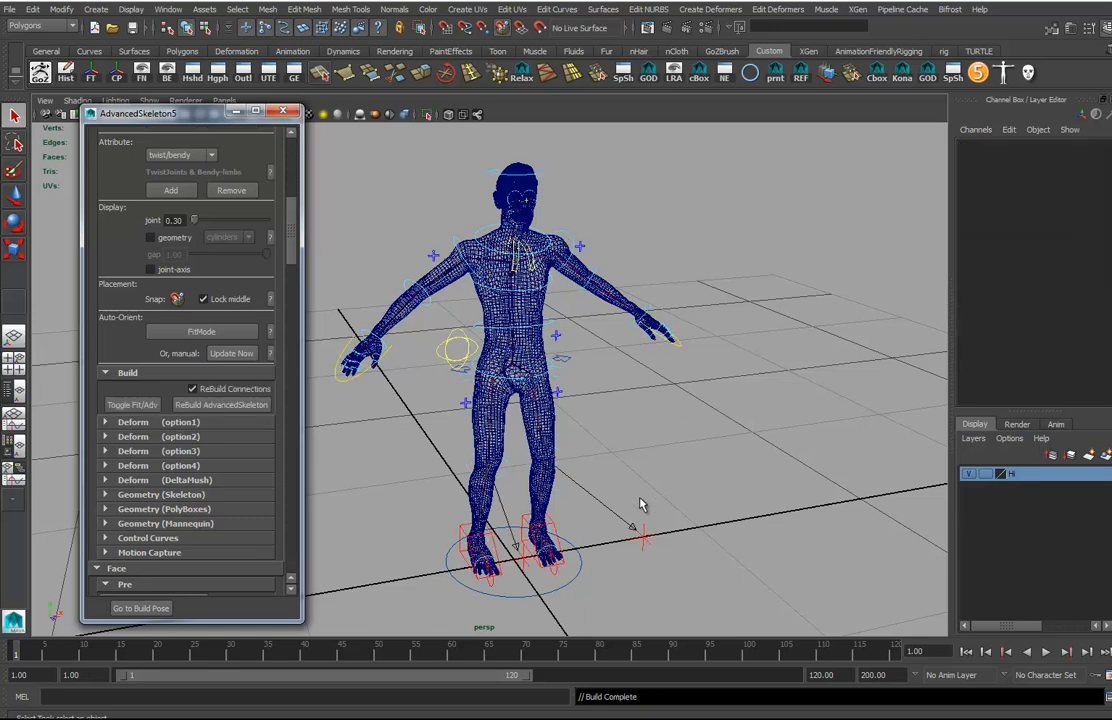
pyautogui.keyDown('alt'); pyautogui.moveTo(670, 438); pyautogui.dragTo(643, 402); pyautogui.keyUp('alt')
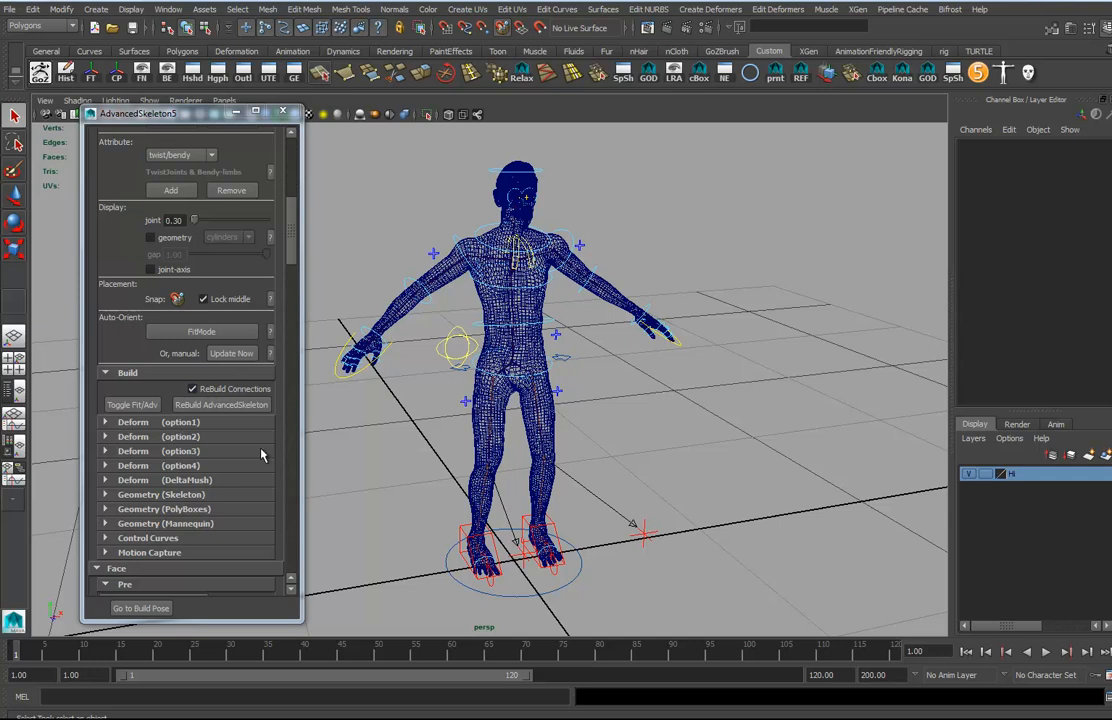
# Step: Select the Body mesh and add all of the rig's deform joints to the selection for skinning
pyautogui.click(147, 425)
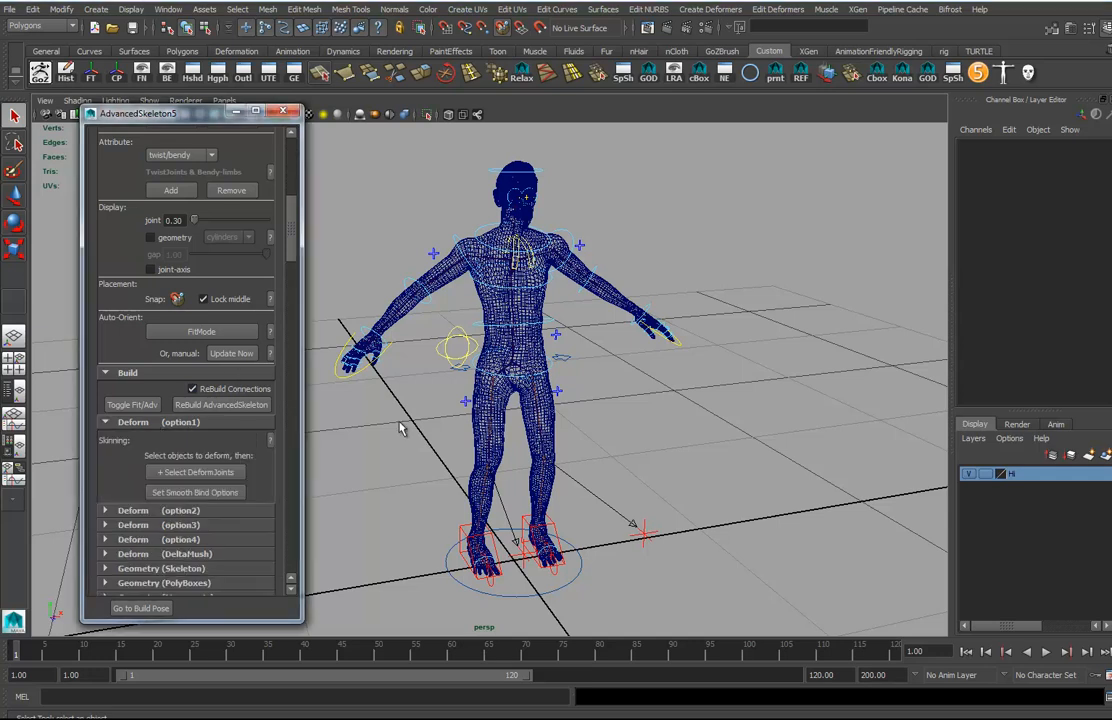
pyautogui.keyDown('alt'); pyautogui.moveTo(555, 436); pyautogui.dragTo(705, 484, button='right'); pyautogui.keyUp('alt')
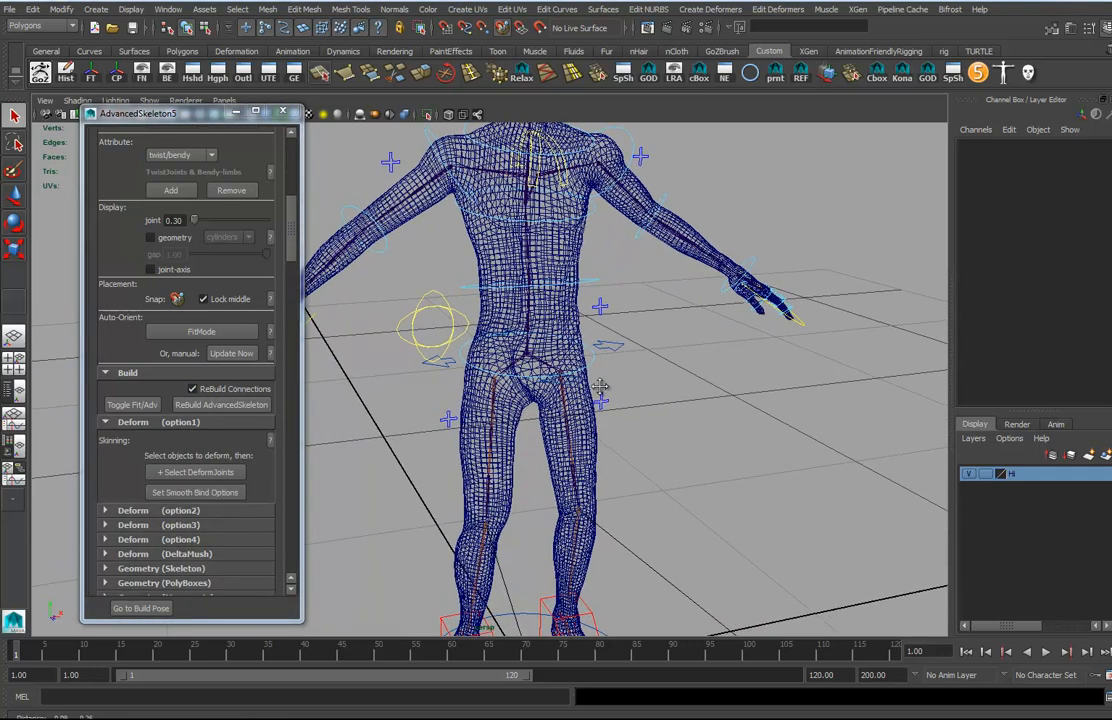
pyautogui.keyDown('alt'); pyautogui.moveTo(602, 362); pyautogui.dragTo(605, 495, button='middle'); pyautogui.keyUp('alt')
pyautogui.click(490, 373)
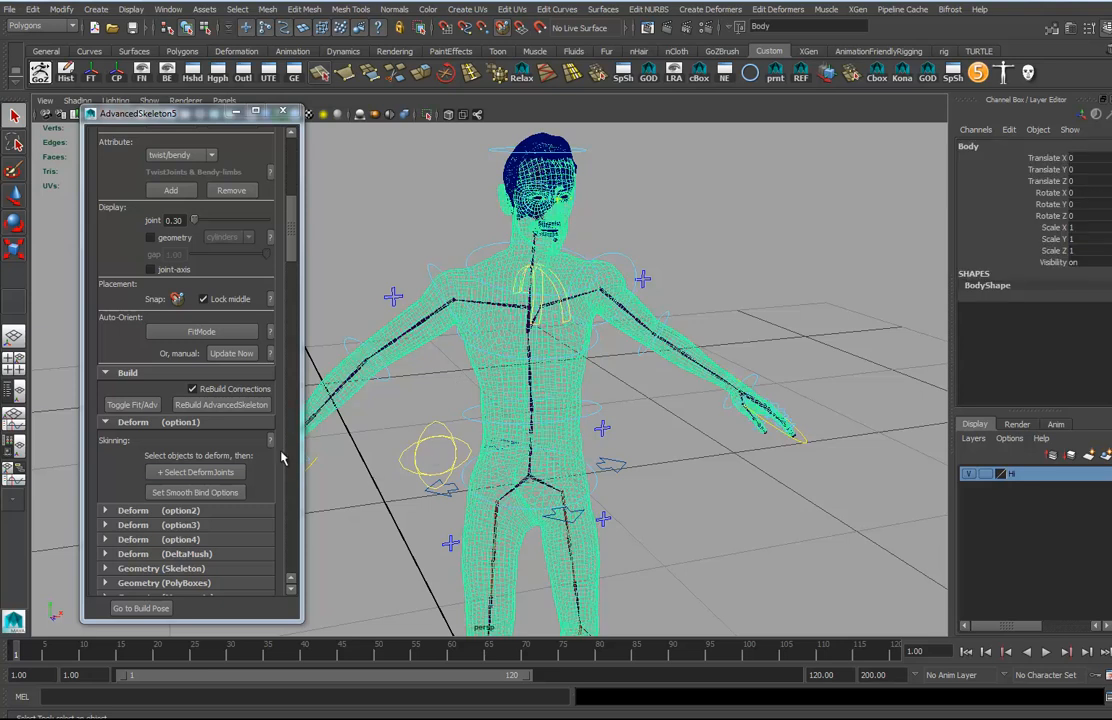
pyautogui.click(190, 476)
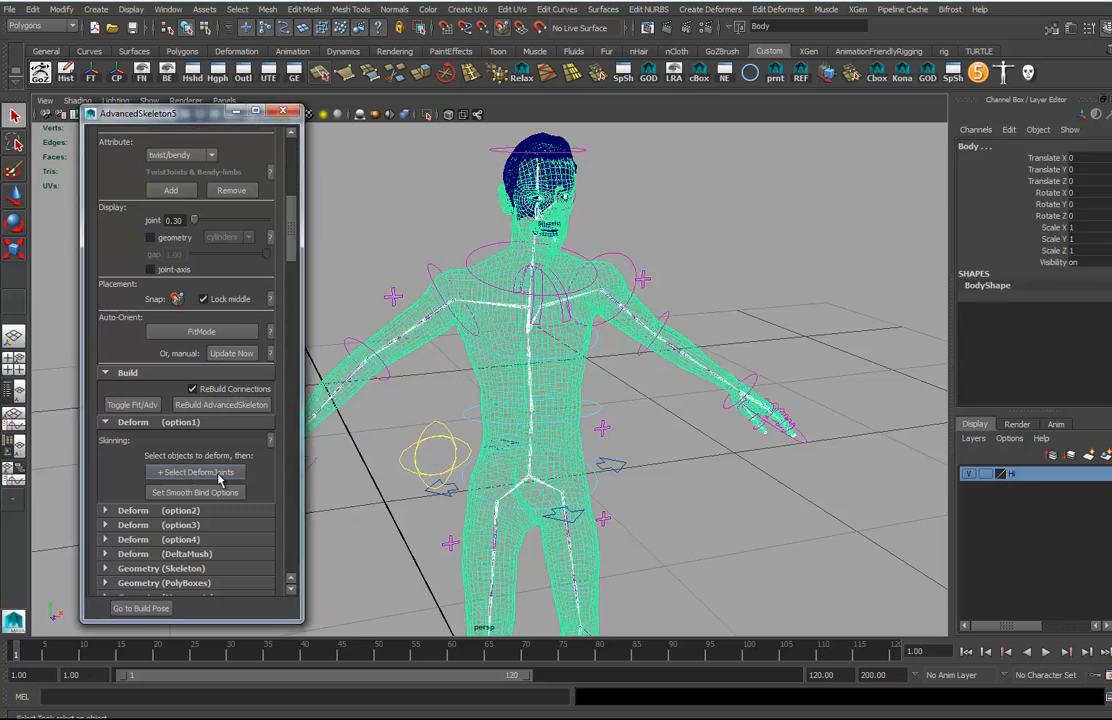
pyautogui.keyDown('alt'); pyautogui.moveTo(535, 391); pyautogui.dragTo(660, 442); pyautogui.keyUp('alt')
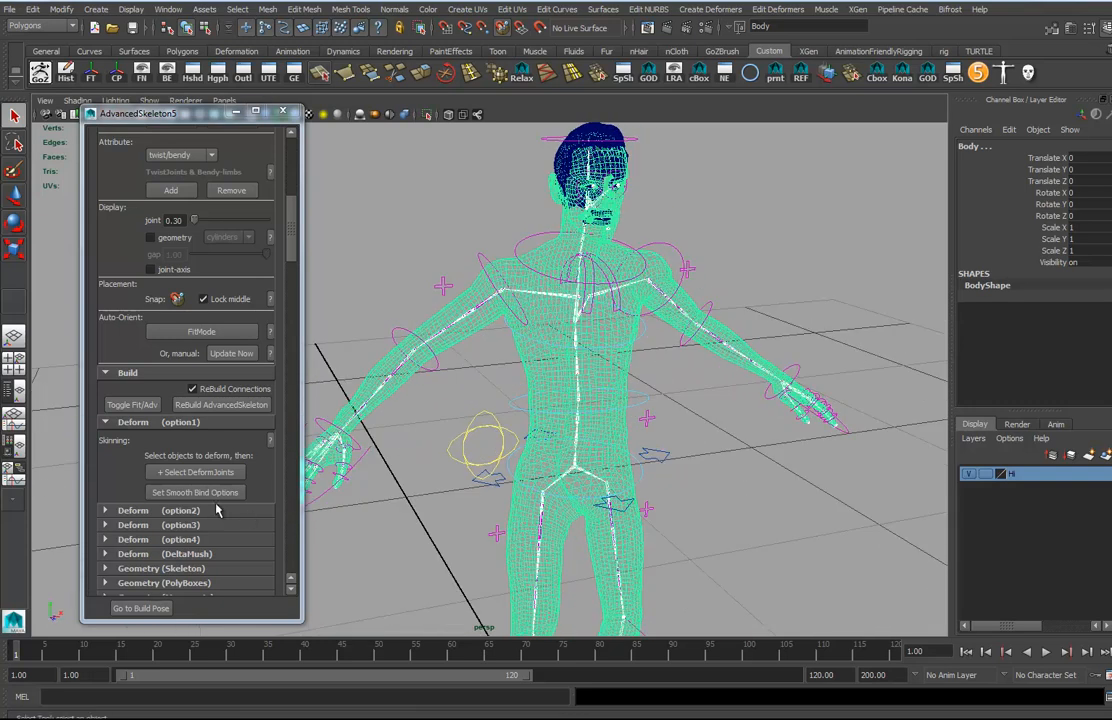
# Step: Smooth-bind the Body mesh to the selected joints using the Geodesic Voxel bind method
pyautogui.click(176, 492)
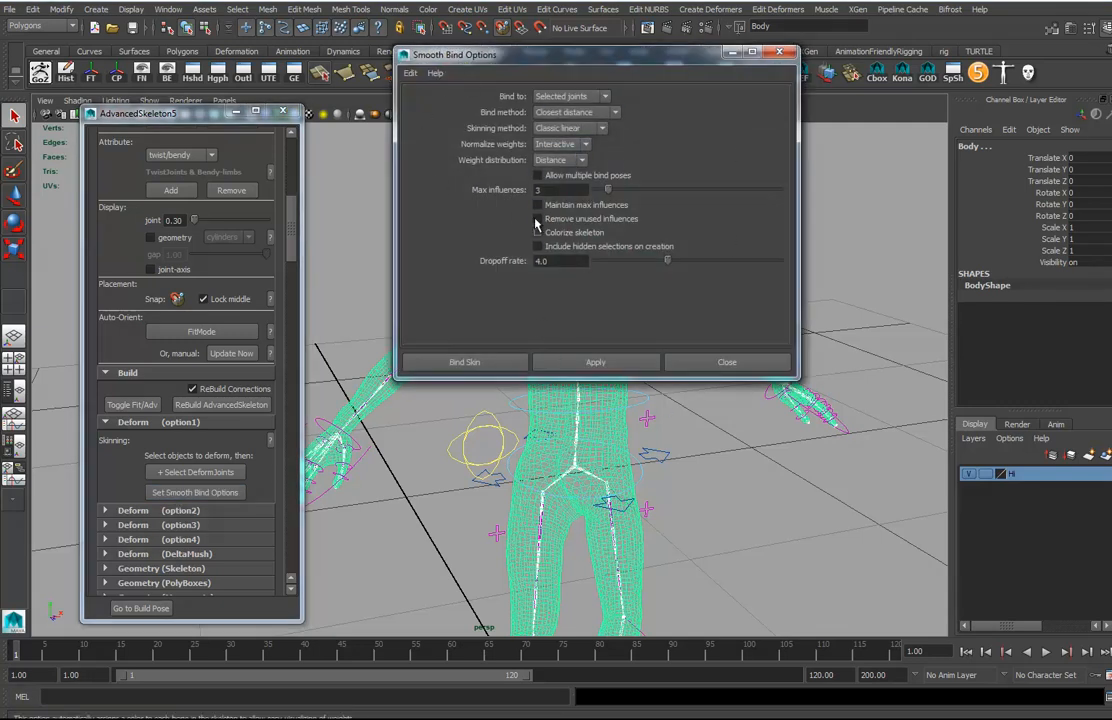
pyautogui.click(572, 116)
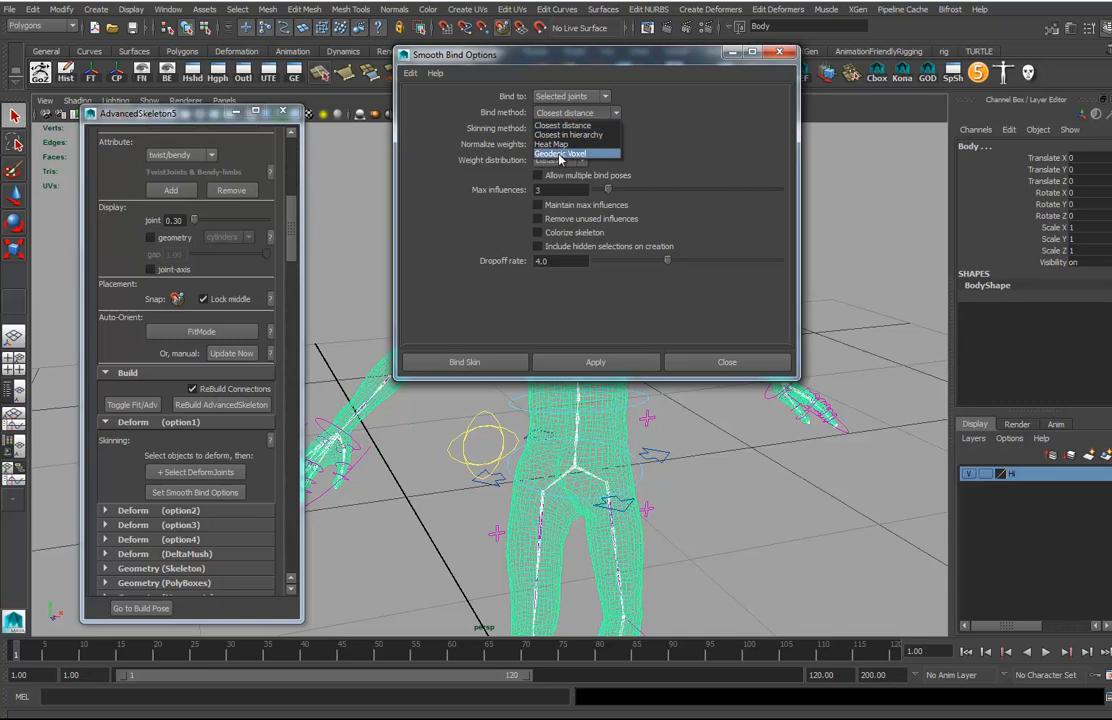
pyautogui.click(560, 155)
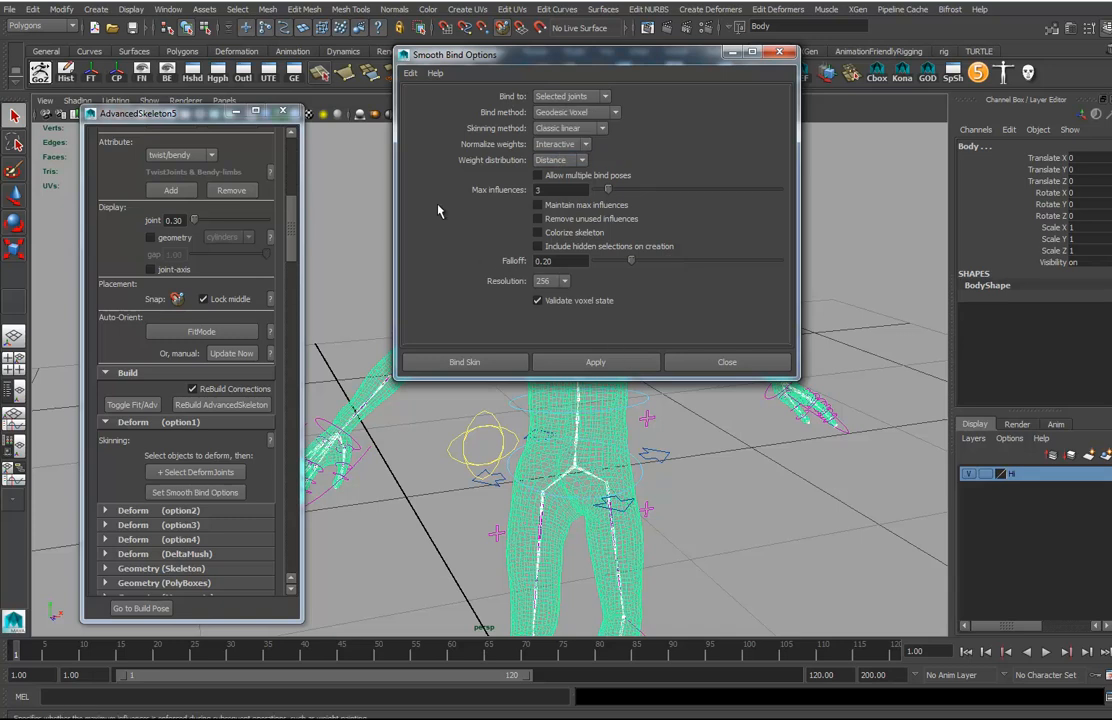
pyautogui.click(465, 363)
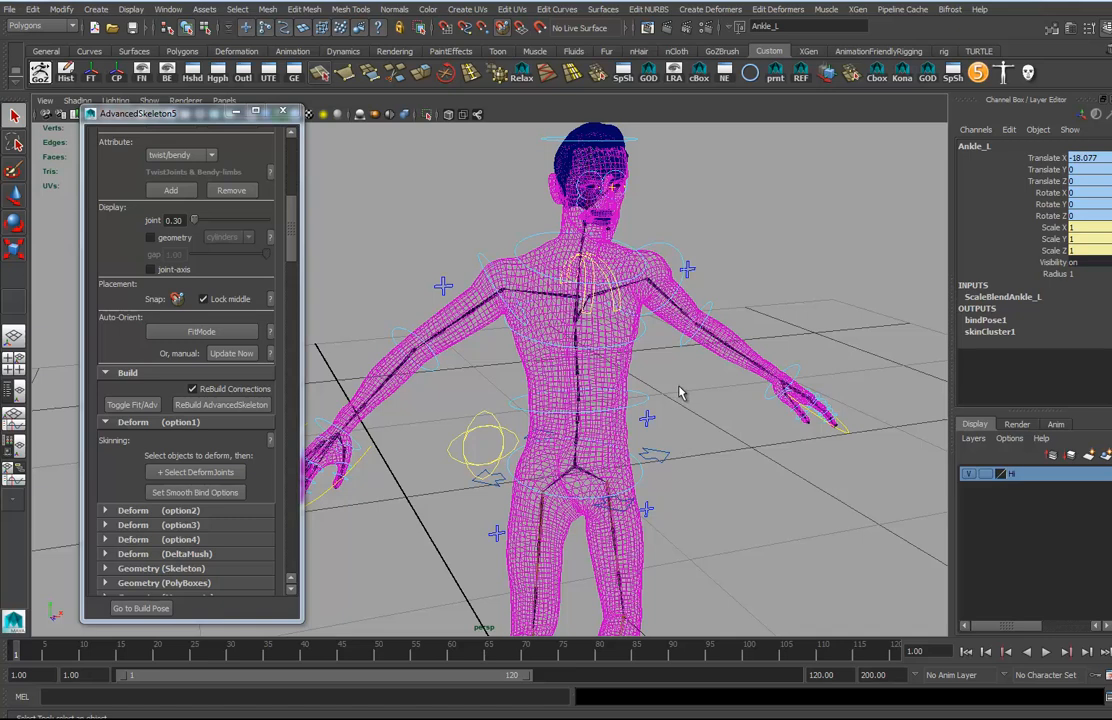
# Step: Examine the skinned body, shoulders and head in wireframe up close, and collapse the Deform (option1) section
pyautogui.keyDown('alt'); pyautogui.moveTo(675, 452); pyautogui.dragTo(588, 348); pyautogui.keyUp('alt')
pyautogui.keyDown('alt'); pyautogui.moveTo(631, 401); pyautogui.dragTo(603, 454, button='middle'); pyautogui.keyUp('alt')
pyautogui.keyDown('alt'); pyautogui.moveTo(603, 454); pyautogui.dragTo(762, 491, button='right'); pyautogui.keyUp('alt')
pyautogui.keyDown('alt'); pyautogui.moveTo(690, 383); pyautogui.dragTo(668, 415, button='middle'); pyautogui.keyUp('alt')
pyautogui.keyDown('alt'); pyautogui.moveTo(668, 415); pyautogui.dragTo(700, 425); pyautogui.keyUp('alt')
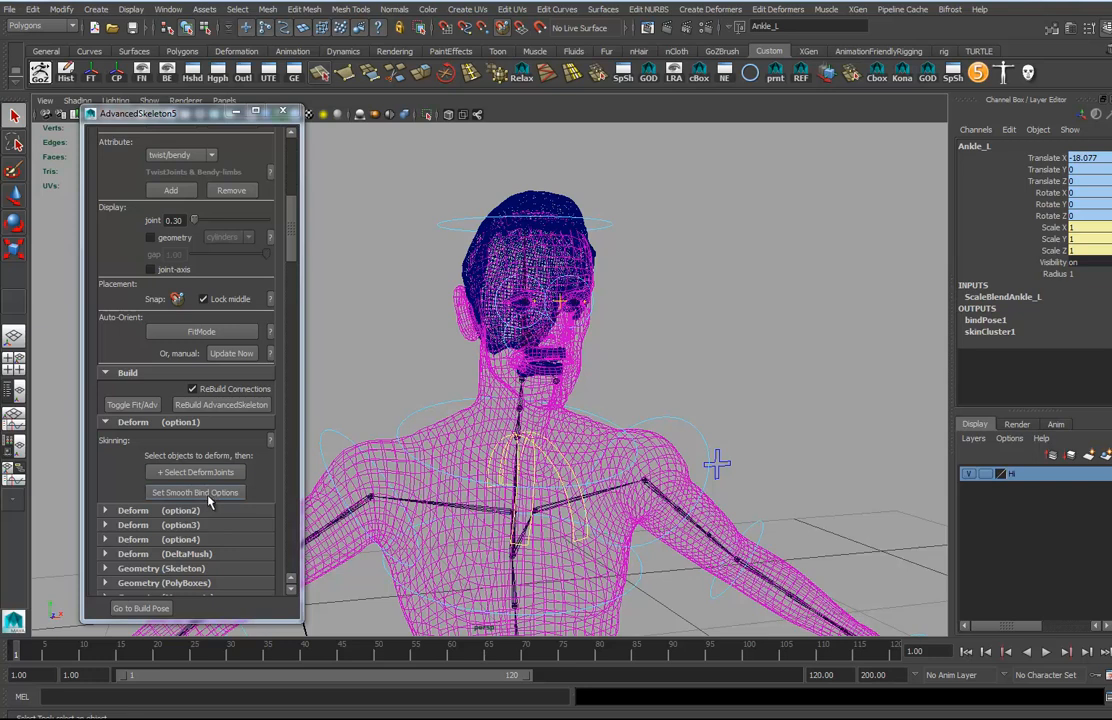
pyautogui.click(128, 424)
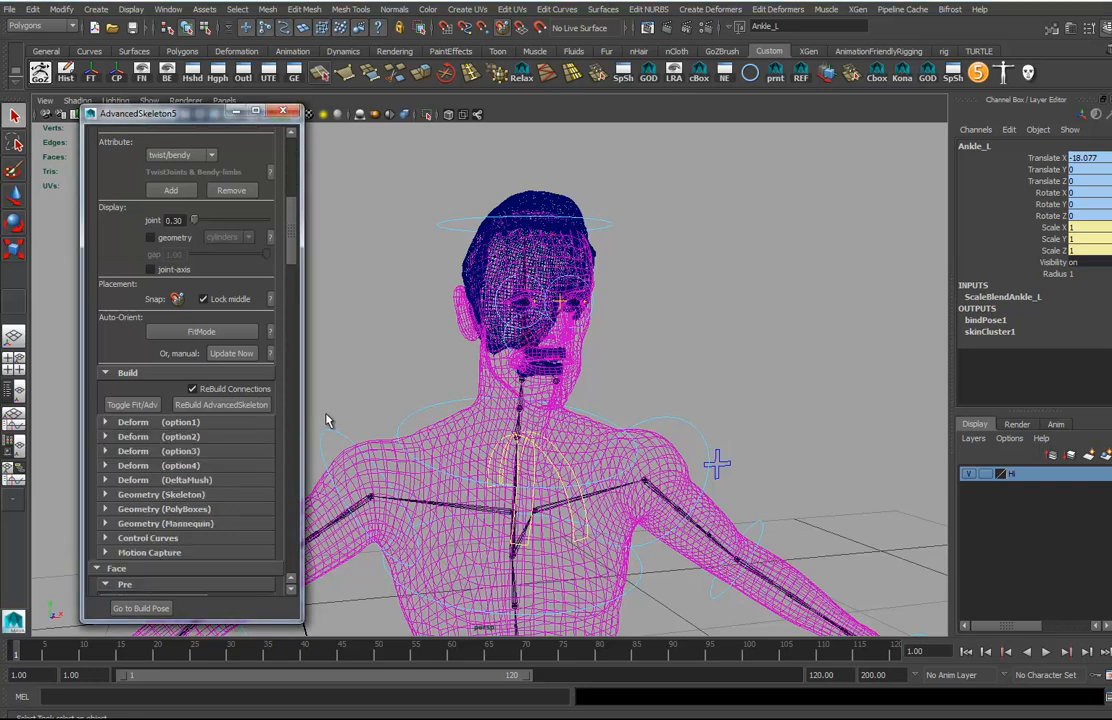
pyautogui.keyDown('alt'); pyautogui.moveTo(507, 418); pyautogui.dragTo(593, 434, button='right'); pyautogui.keyUp('alt')
pyautogui.keyDown('alt'); pyautogui.moveTo(593, 434); pyautogui.dragTo(588, 496, button='middle'); pyautogui.keyUp('alt')
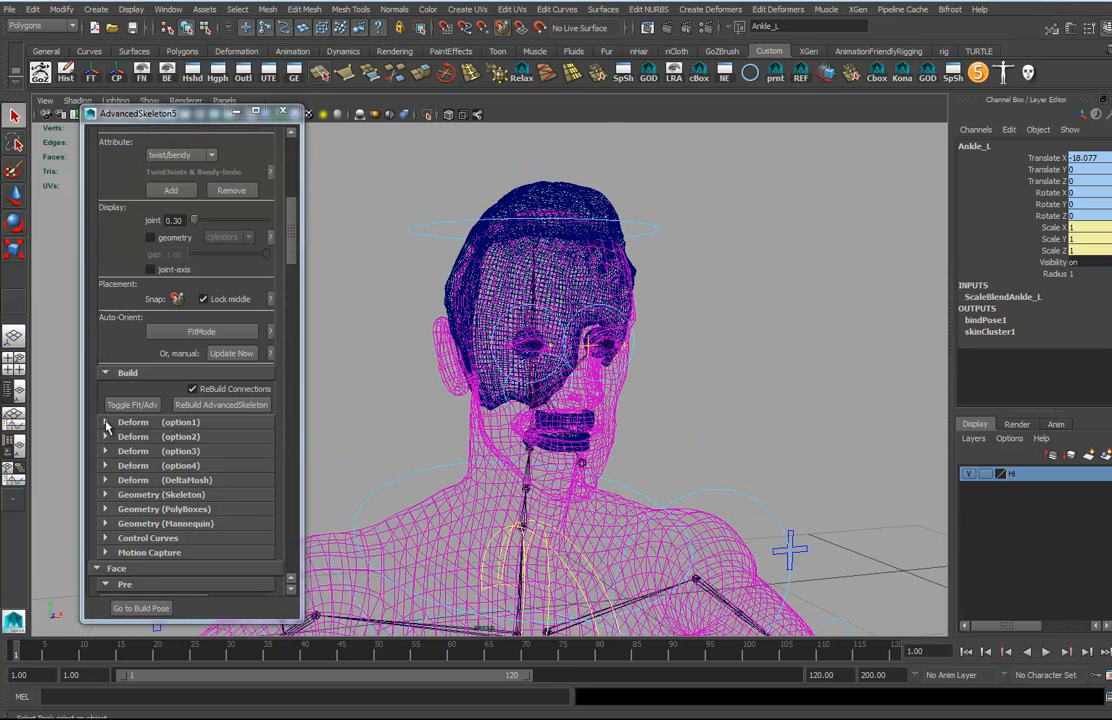
pyautogui.moveTo(616, 402)
pyautogui.keyDown('alt'); pyautogui.mouseDown()
pyautogui.moveTo(658, 397)
pyautogui.moveTo(628, 395)
pyautogui.mouseUp(); pyautogui.keyUp('alt')
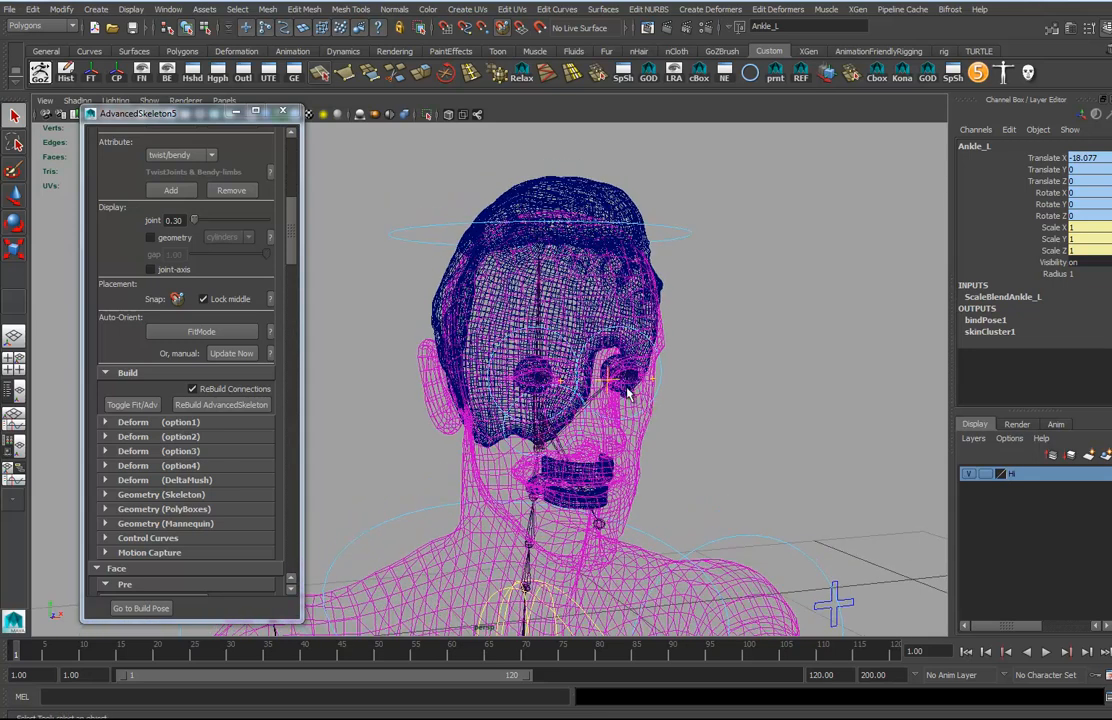
# Step: Show the model shaded, then check the Hair mesh and the face up close with nothing left selected
pyautogui.press('5')
pyautogui.keyDown('alt'); pyautogui.moveTo(631, 414); pyautogui.dragTo(482, 192); pyautogui.keyUp('alt')
pyautogui.click(538, 233)
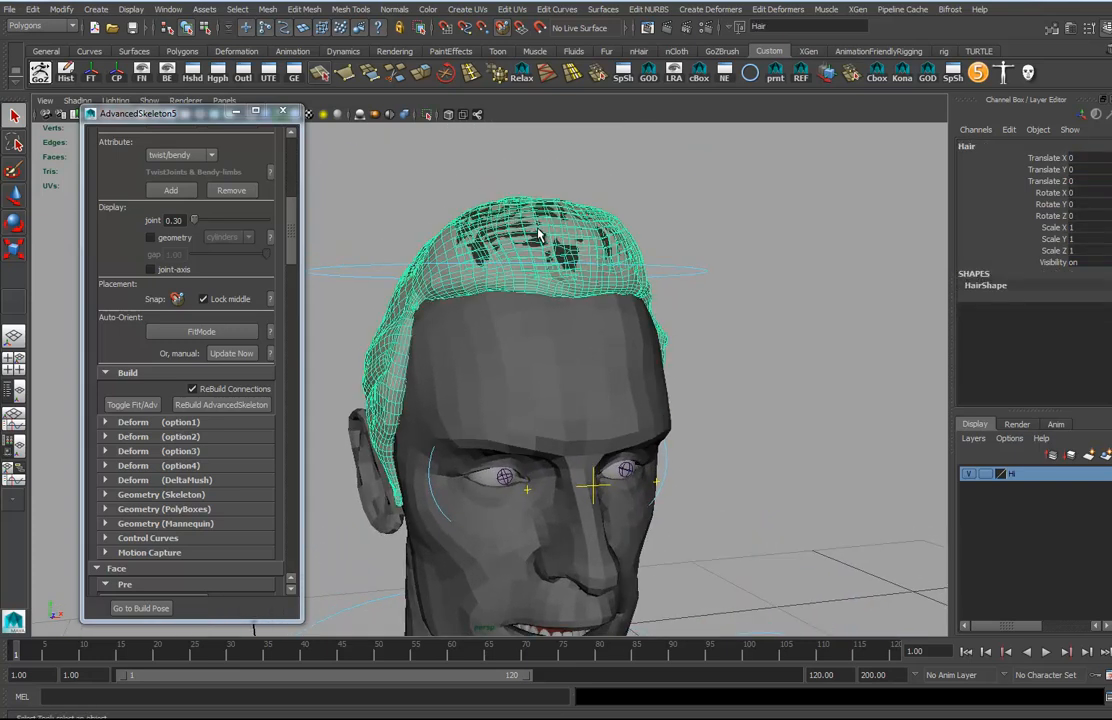
pyautogui.click(461, 175)
pyautogui.keyDown('alt'); pyautogui.moveTo(538, 212); pyautogui.dragTo(341, 437); pyautogui.keyUp('alt')
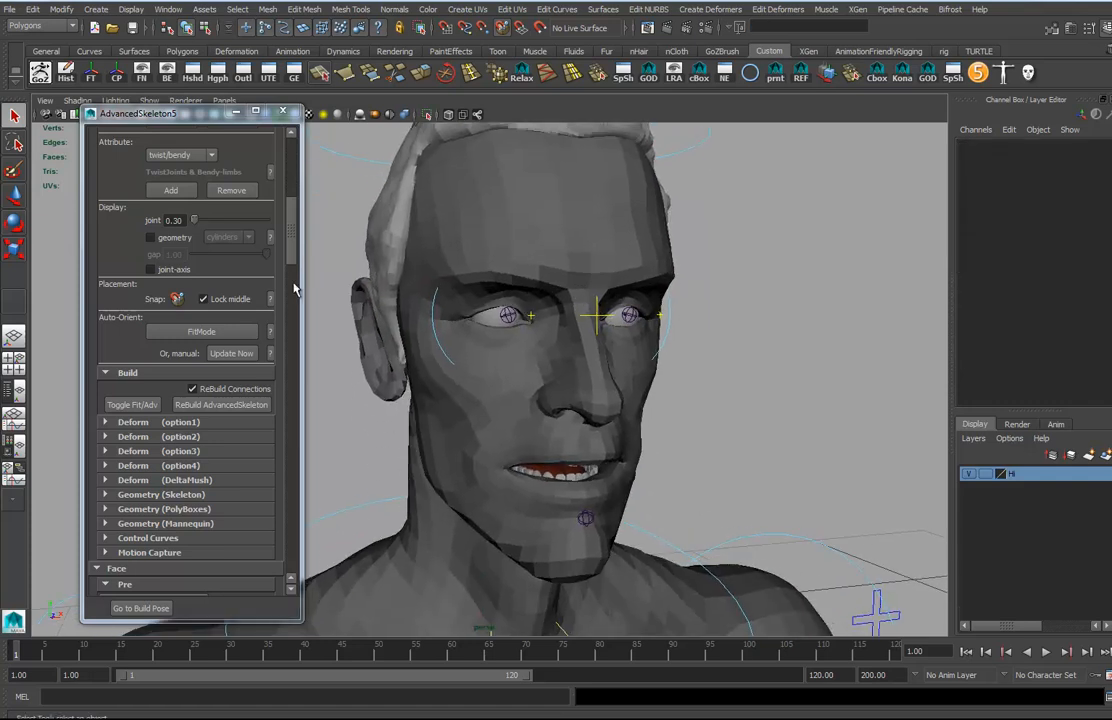
# Step: Create the Face FitSkeleton node for the facial rig
pyautogui.scroll(-10, 250, 250)
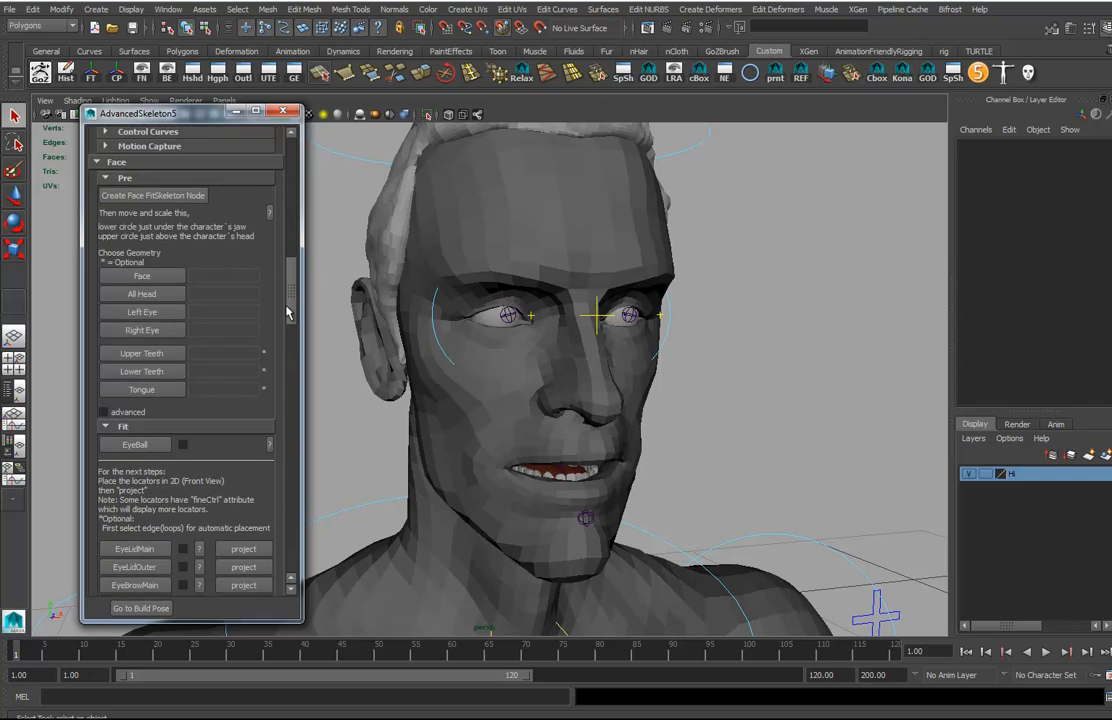
pyautogui.keyDown('alt'); pyautogui.moveTo(638, 400); pyautogui.dragTo(487, 330); pyautogui.keyUp('alt')
pyautogui.keyDown('alt'); pyautogui.moveTo(623, 424); pyautogui.dragTo(675, 400); pyautogui.keyUp('alt')
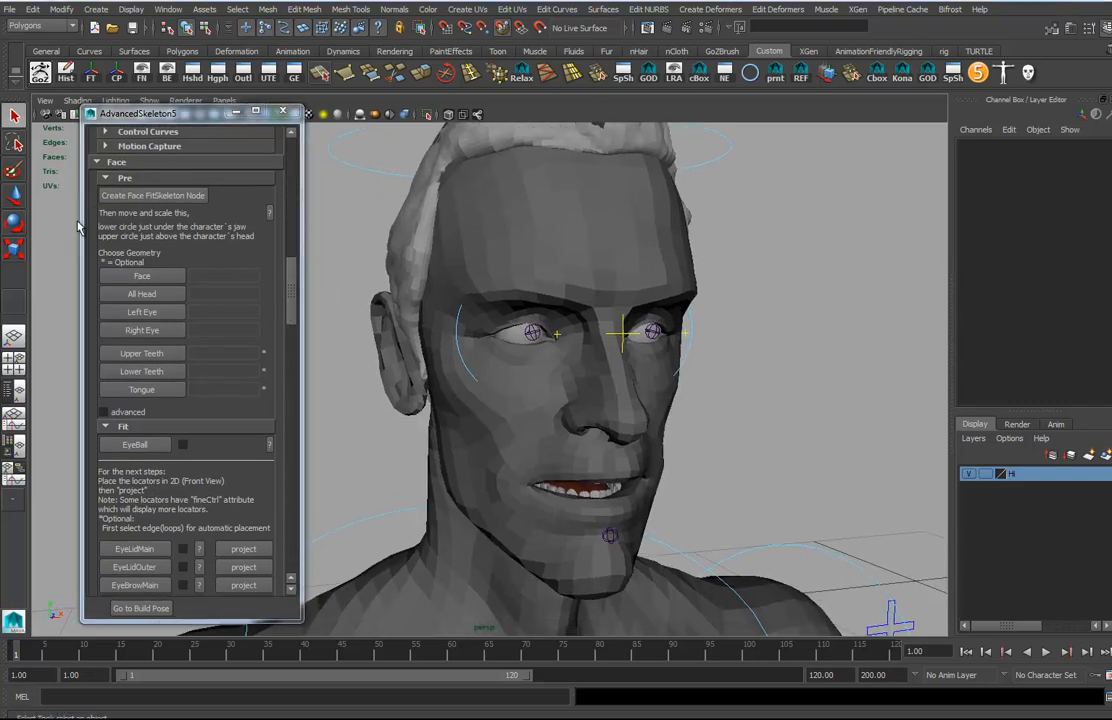
pyautogui.click(150, 196)
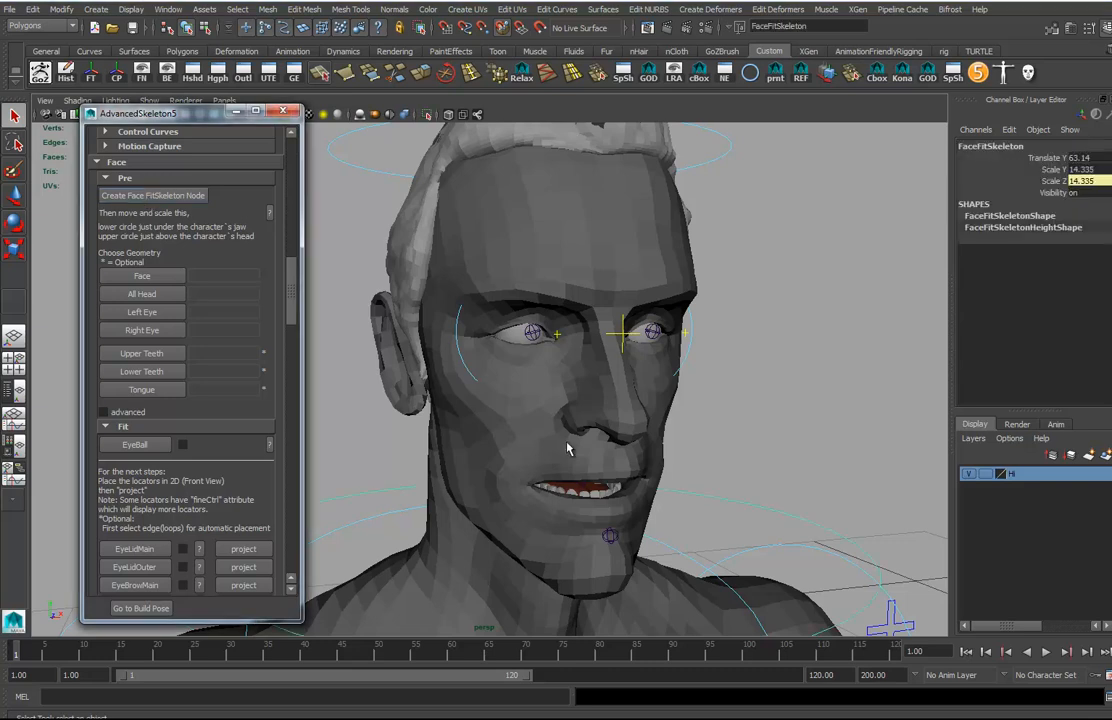
# Step: Scale the FaceFitSkeleton down uniformly to about 6.31 so its circles span the head's height
pyautogui.keyDown('alt'); pyautogui.moveTo(707, 385); pyautogui.dragTo(492, 414, button='right'); pyautogui.keyUp('alt')
pyautogui.press('w')
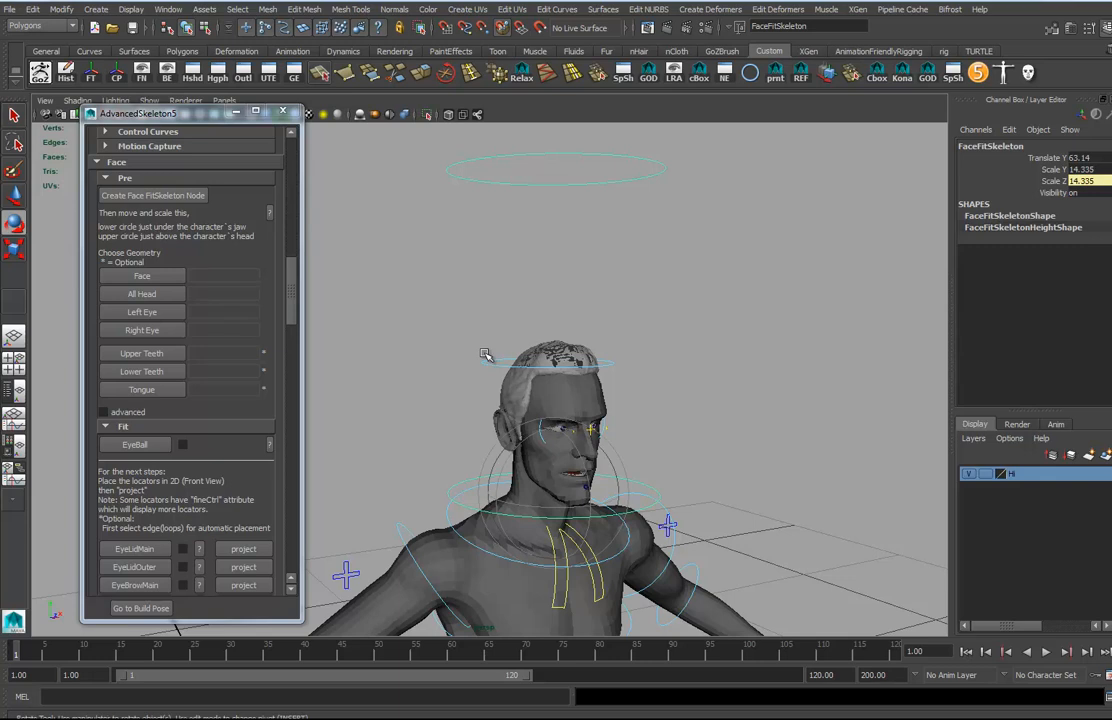
pyautogui.press('e')
pyautogui.press('r')
pyautogui.moveTo(553, 490); pyautogui.dragTo(346, 501)
pyautogui.keyDown('alt'); pyautogui.moveTo(488, 446); pyautogui.dragTo(612, 480); pyautogui.keyUp('alt')
pyautogui.keyDown('alt'); pyautogui.moveTo(612, 480); pyautogui.dragTo(735, 500, button='right'); pyautogui.keyUp('alt')
pyautogui.keyDown('alt'); pyautogui.moveTo(735, 500); pyautogui.dragTo(603, 446, button='middle'); pyautogui.keyUp('alt')
pyautogui.moveTo(583, 463); pyautogui.dragTo(599, 463)
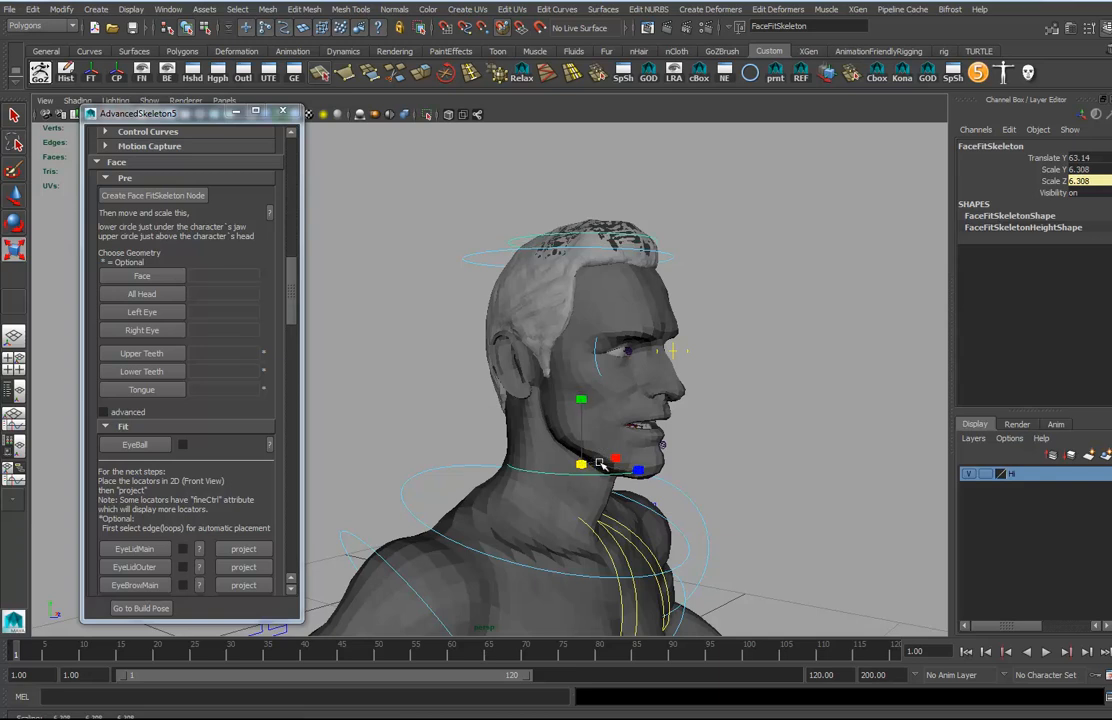
# Step: Lower the FaceFitSkeleton to a Translate Y of about 62.82, placing its lower circle just under the jaw
pyautogui.keyDown('alt'); pyautogui.moveTo(599, 463); pyautogui.dragTo(593, 402, button='middle'); pyautogui.keyUp('alt')
pyautogui.keyDown('alt'); pyautogui.moveTo(593, 402); pyautogui.dragTo(692, 413, button='right'); pyautogui.keyUp('alt')
pyautogui.press('w')
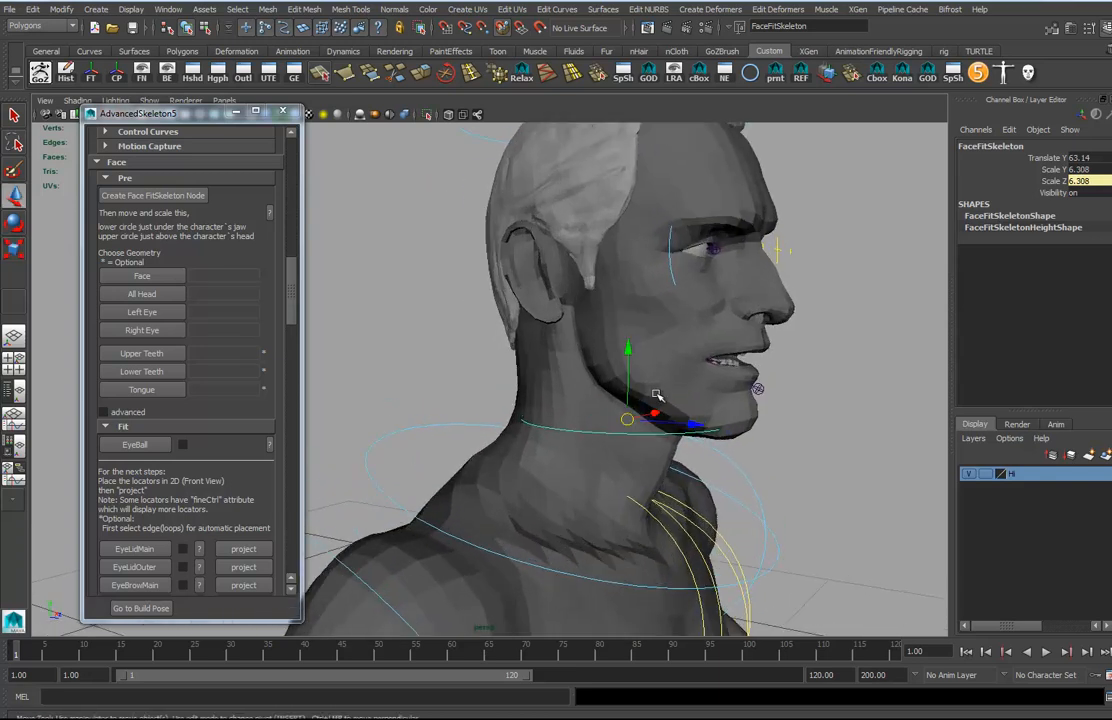
pyautogui.moveTo(629, 349); pyautogui.dragTo(628, 362)
pyautogui.keyDown('alt'); pyautogui.moveTo(635, 290); pyautogui.dragTo(723, 445); pyautogui.keyUp('alt')
pyautogui.keyDown('alt'); pyautogui.moveTo(723, 446); pyautogui.dragTo(722, 444, button='middle'); pyautogui.keyUp('alt')
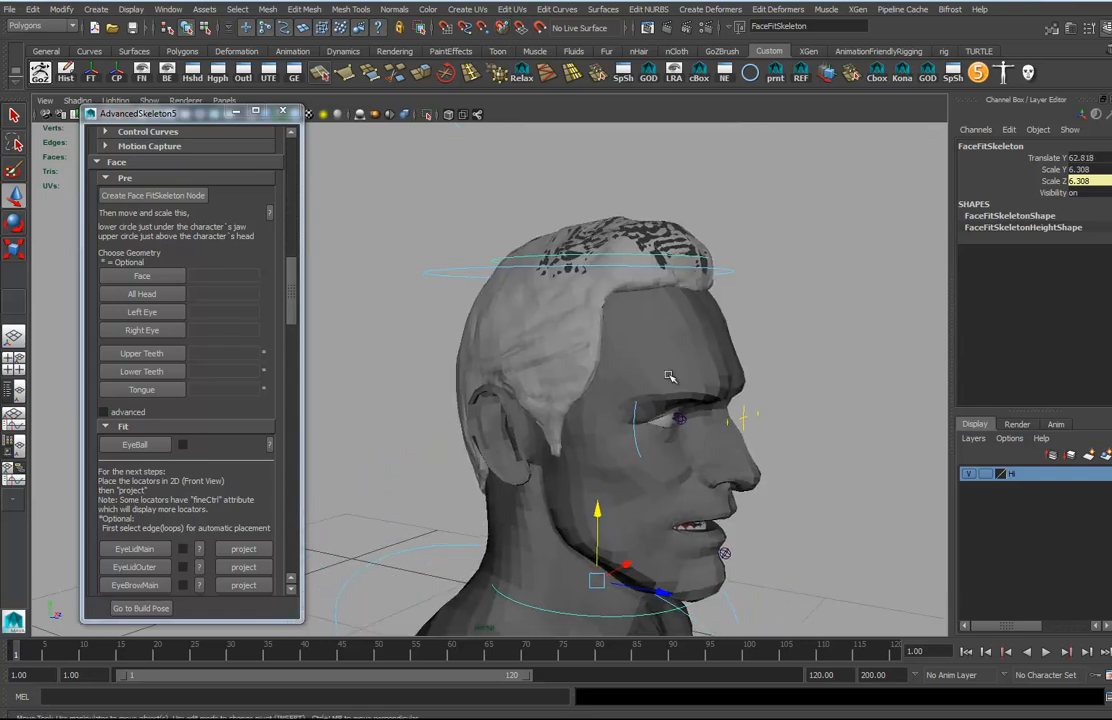
pyautogui.keyDown('alt'); pyautogui.moveTo(535, 423); pyautogui.dragTo(432, 422, button='right'); pyautogui.keyUp('alt')
pyautogui.keyDown('alt'); pyautogui.moveTo(432, 422); pyautogui.dragTo(438, 348, button='middle'); pyautogui.keyUp('alt')
pyautogui.keyDown('alt'); pyautogui.moveTo(438, 348); pyautogui.dragTo(624, 384); pyautogui.keyUp('alt')
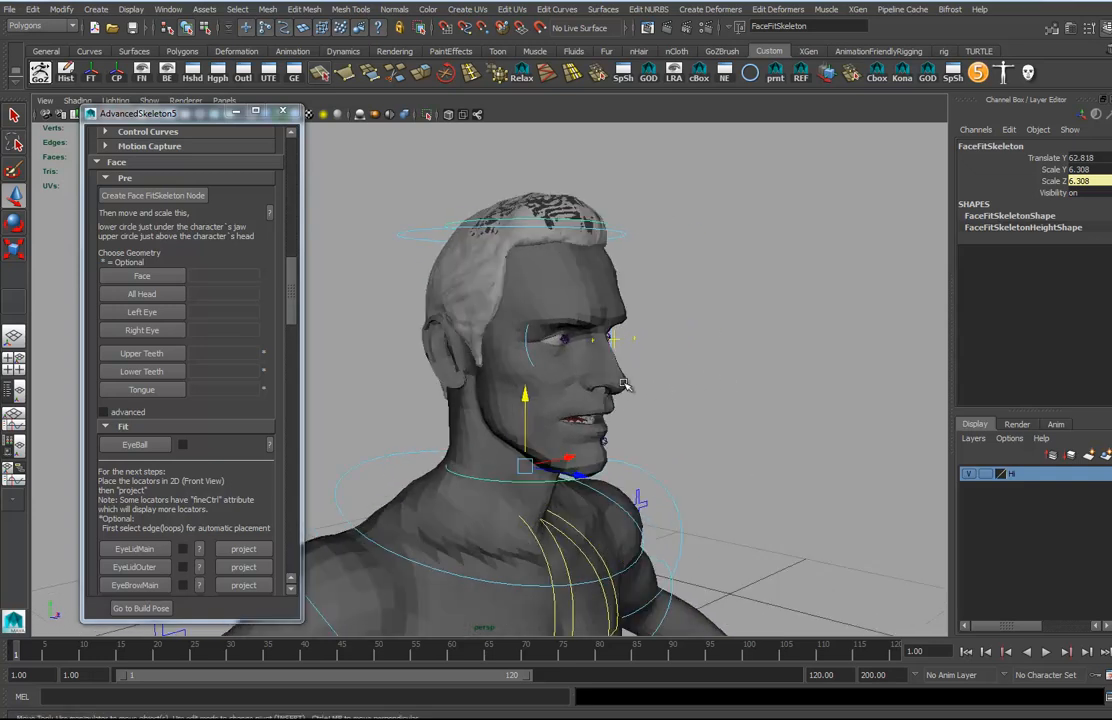
# Step: Assign the Body mesh as the Face geometry for the face setup
pyautogui.click(622, 382)
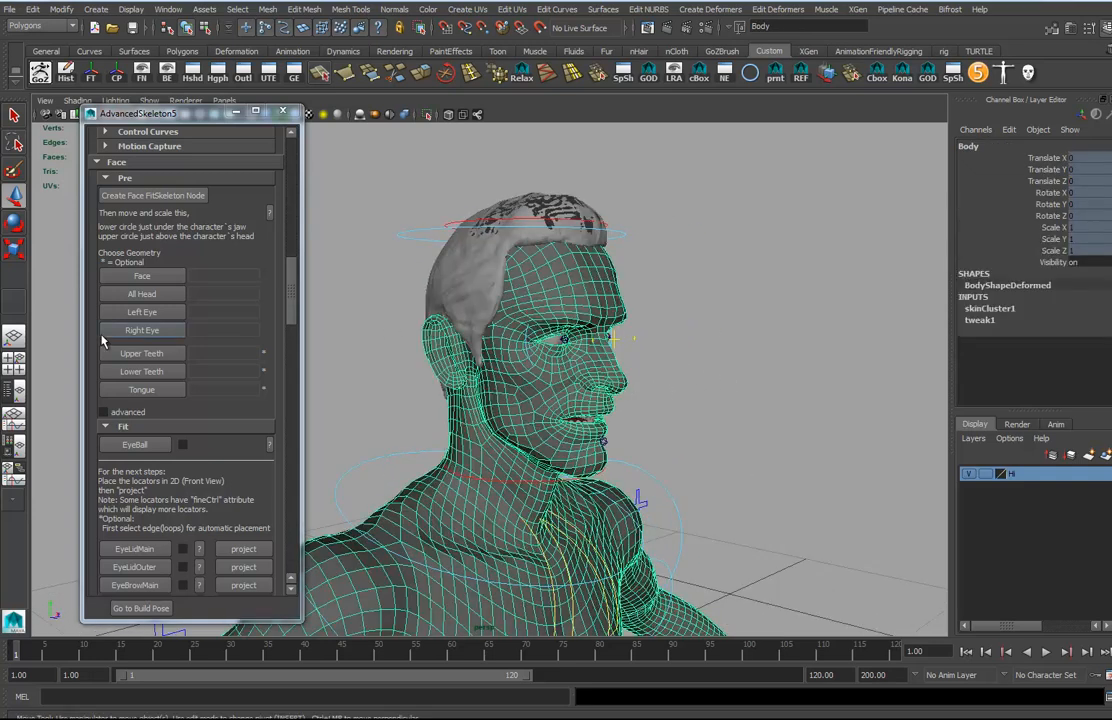
pyautogui.click(142, 276)
pyautogui.keyDown('alt'); pyautogui.moveTo(456, 344); pyautogui.dragTo(618, 400, button='right'); pyautogui.keyUp('alt')
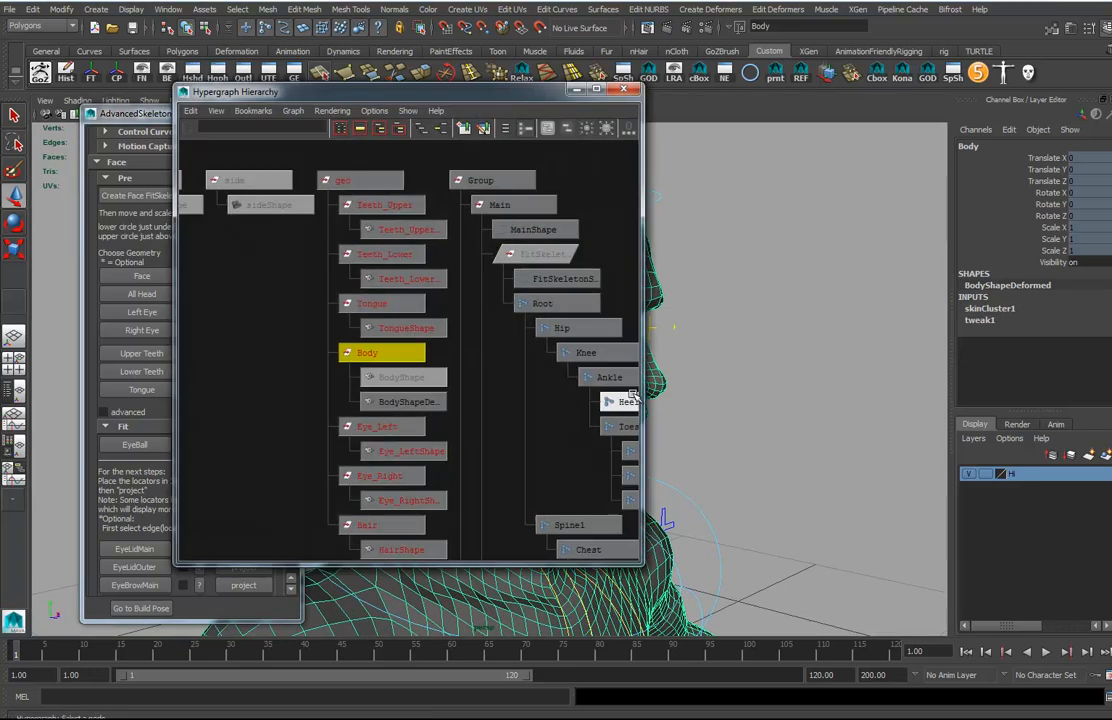
# Step: Assign the Body, Teeth_Upper, Teeth_Lower, Tongue, Eye_Left, Eye_Right and Hair meshes as All Head geometry, creating new skin clusters where missing
pyautogui.keyDown('alt'); pyautogui.moveTo(474, 410); pyautogui.dragTo(458, 383, button='middle'); pyautogui.keyUp('alt')
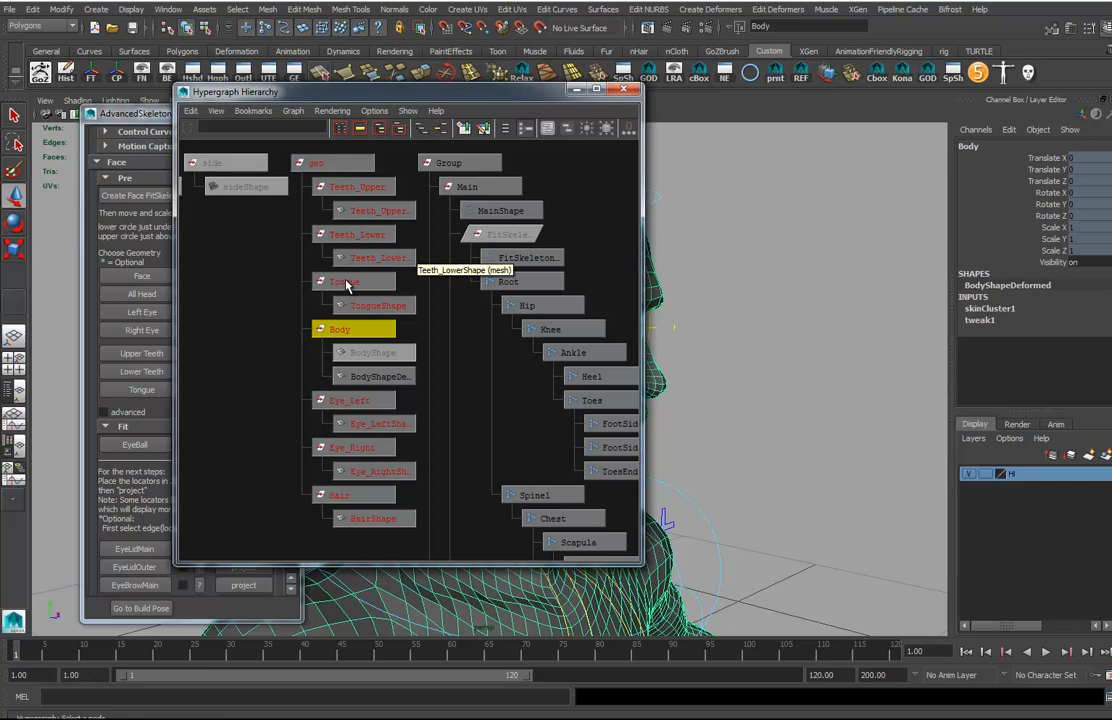
pyautogui.keyDown('shift'); pyautogui.click(348, 282); pyautogui.keyUp('shift')
pyautogui.keyDown('shift'); pyautogui.click(350, 234); pyautogui.keyUp('shift')
pyautogui.keyDown('shift'); pyautogui.click(350, 189); pyautogui.keyUp('shift')
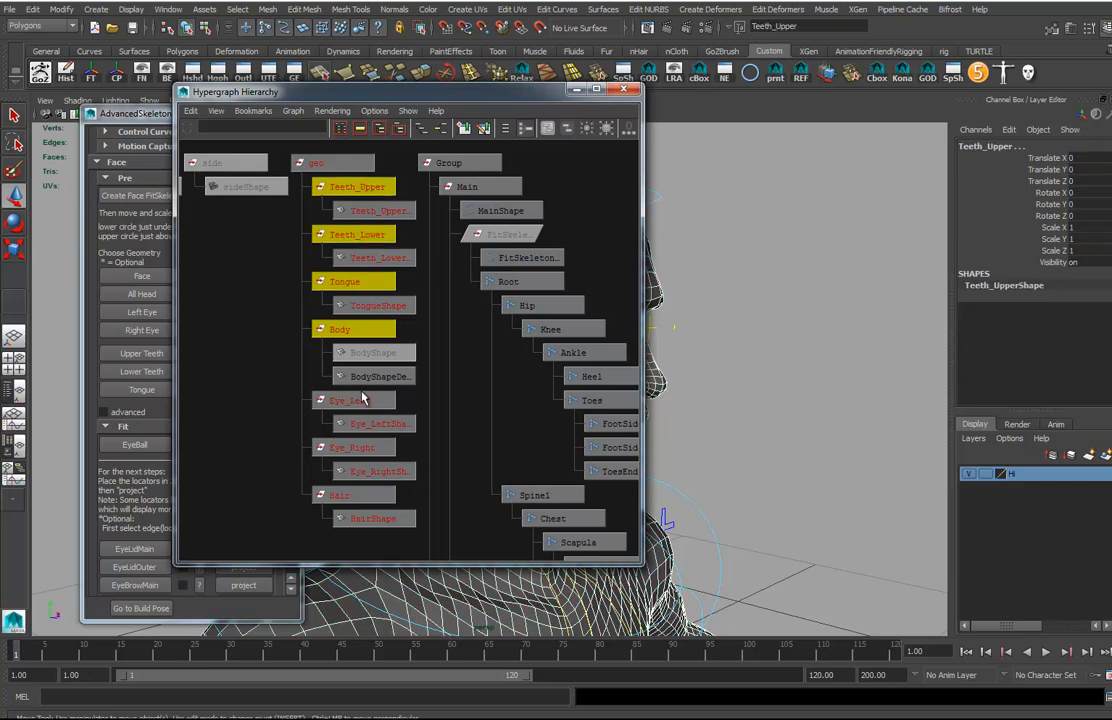
pyautogui.keyDown('shift'); pyautogui.click(340, 401); pyautogui.keyUp('shift')
pyautogui.keyDown('shift'); pyautogui.click(346, 448); pyautogui.keyUp('shift')
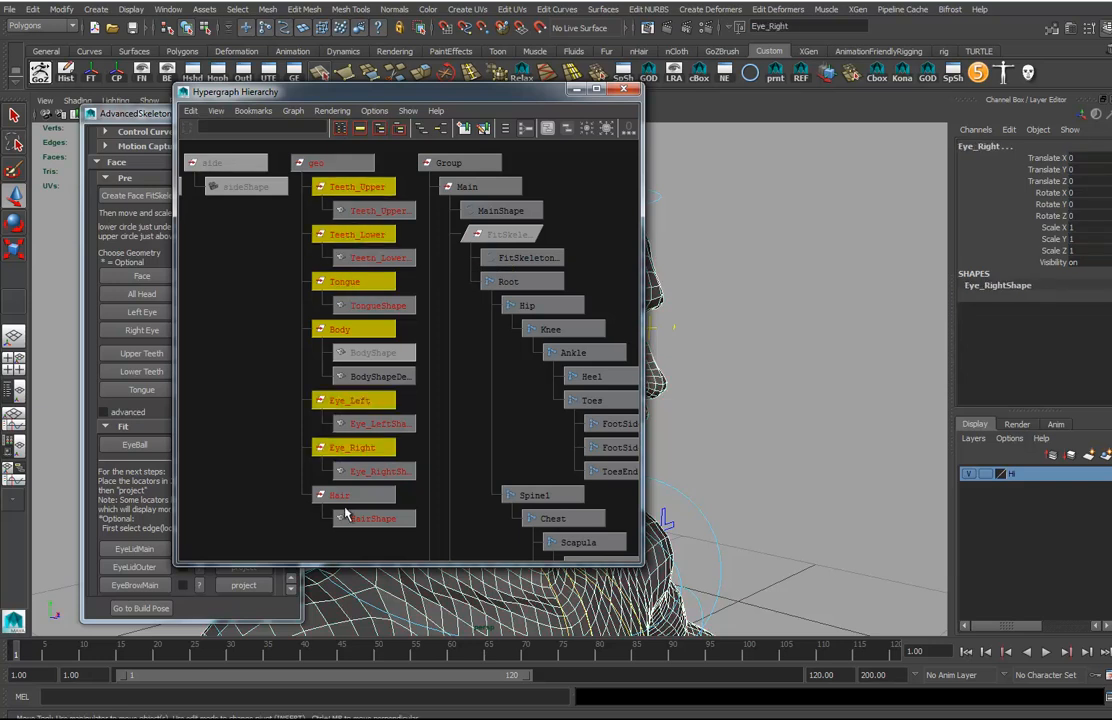
pyautogui.keyDown('shift'); pyautogui.click(342, 497); pyautogui.keyUp('shift')
pyautogui.moveTo(460, 91); pyautogui.dragTo(990, 111)
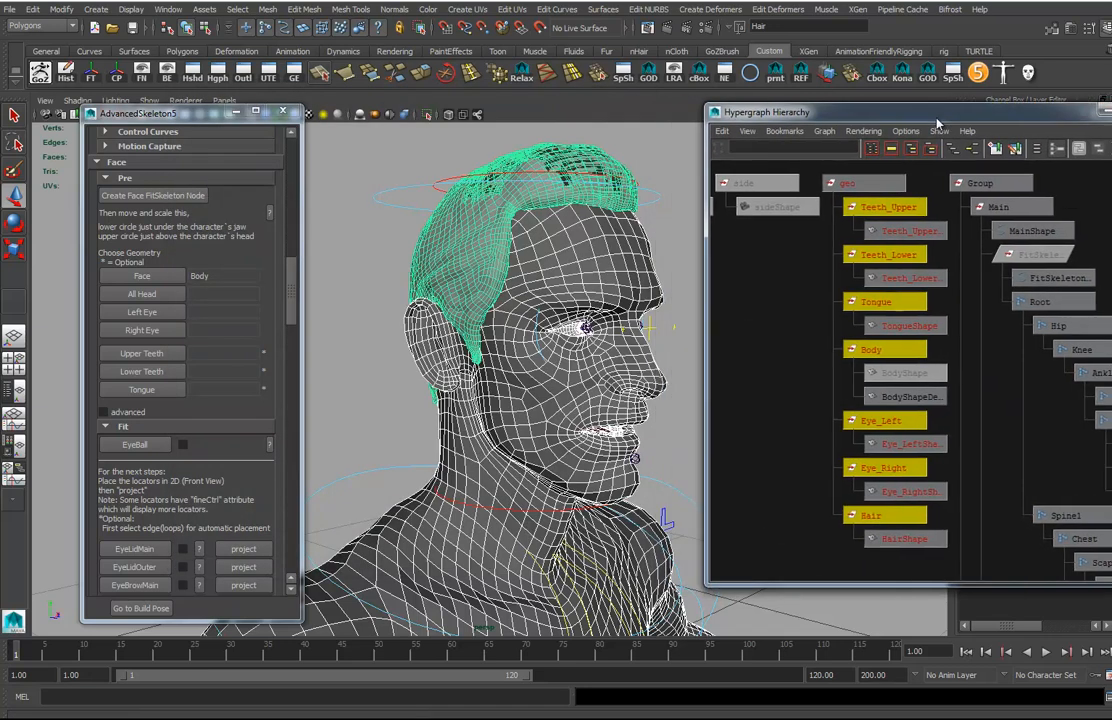
pyautogui.click(160, 297)
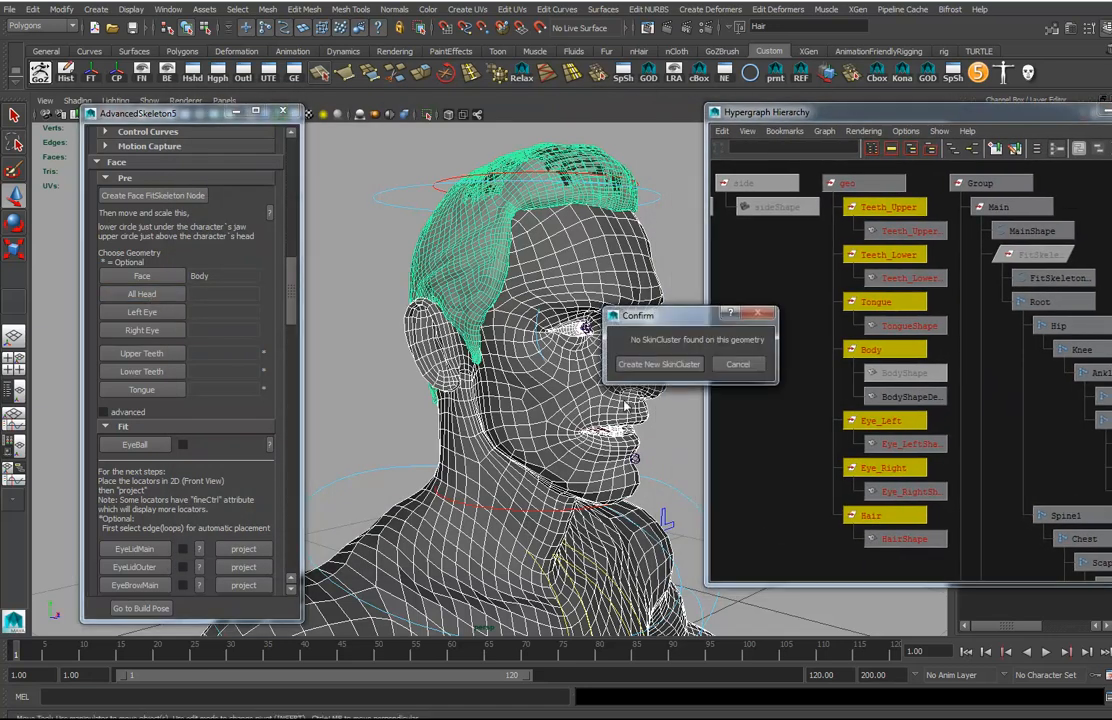
pyautogui.click(658, 364)
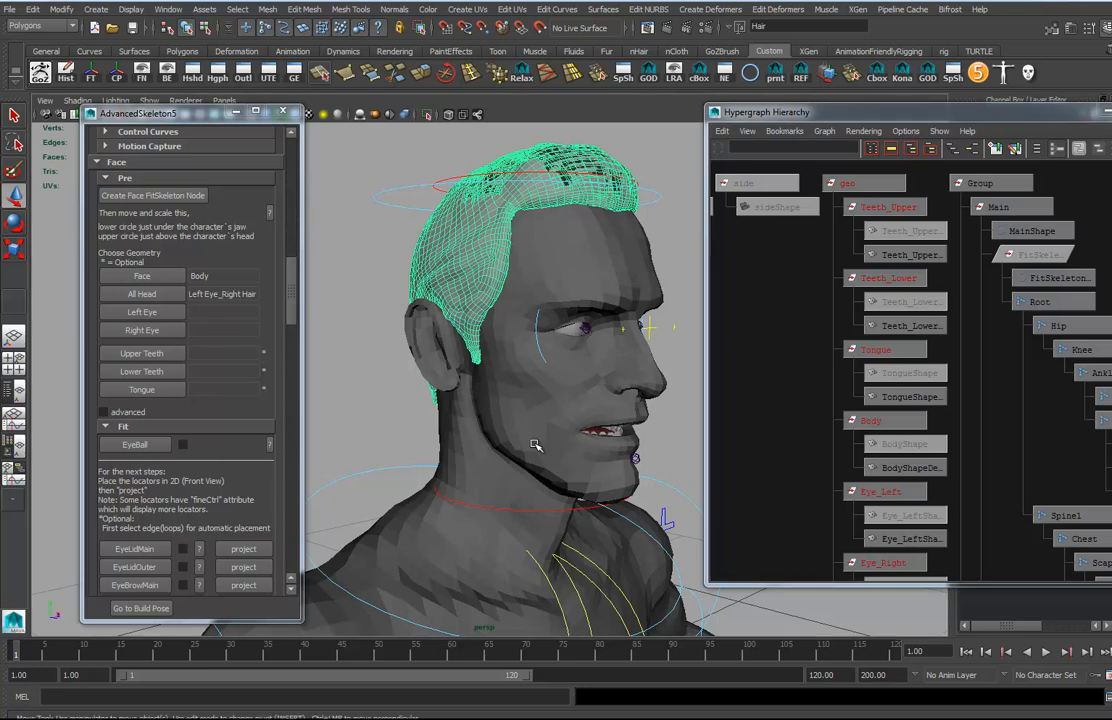
# Step: Assign Eye_Left as the Left Eye geometry and Eye_Right as the Right Eye geometry for the face setup
pyautogui.keyDown('alt'); pyautogui.moveTo(533, 444); pyautogui.dragTo(571, 459, button='right'); pyautogui.keyUp('alt')
pyautogui.keyDown('alt'); pyautogui.moveTo(571, 459); pyautogui.dragTo(539, 459); pyautogui.keyUp('alt')
pyautogui.keyDown('alt'); pyautogui.moveTo(539, 459); pyautogui.dragTo(577, 468, button='right'); pyautogui.keyUp('alt')
pyautogui.keyDown('alt'); pyautogui.moveTo(419, 422); pyautogui.dragTo(485, 468, button='middle'); pyautogui.keyUp('alt')
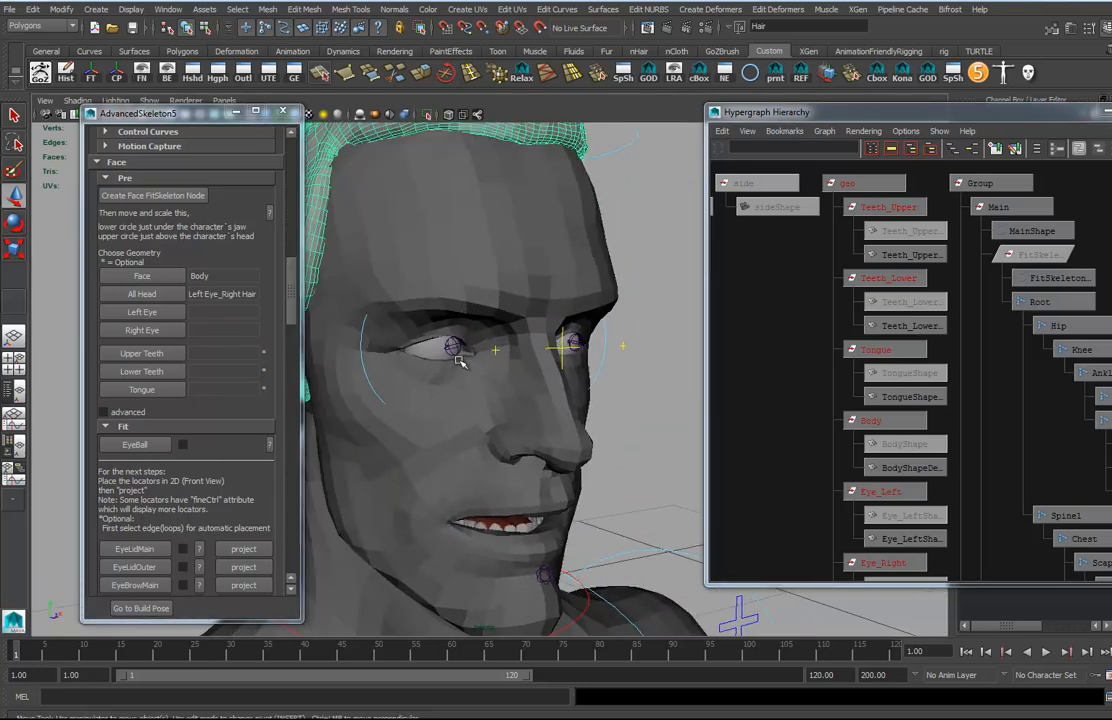
pyautogui.click(441, 350)
pyautogui.click(415, 351)
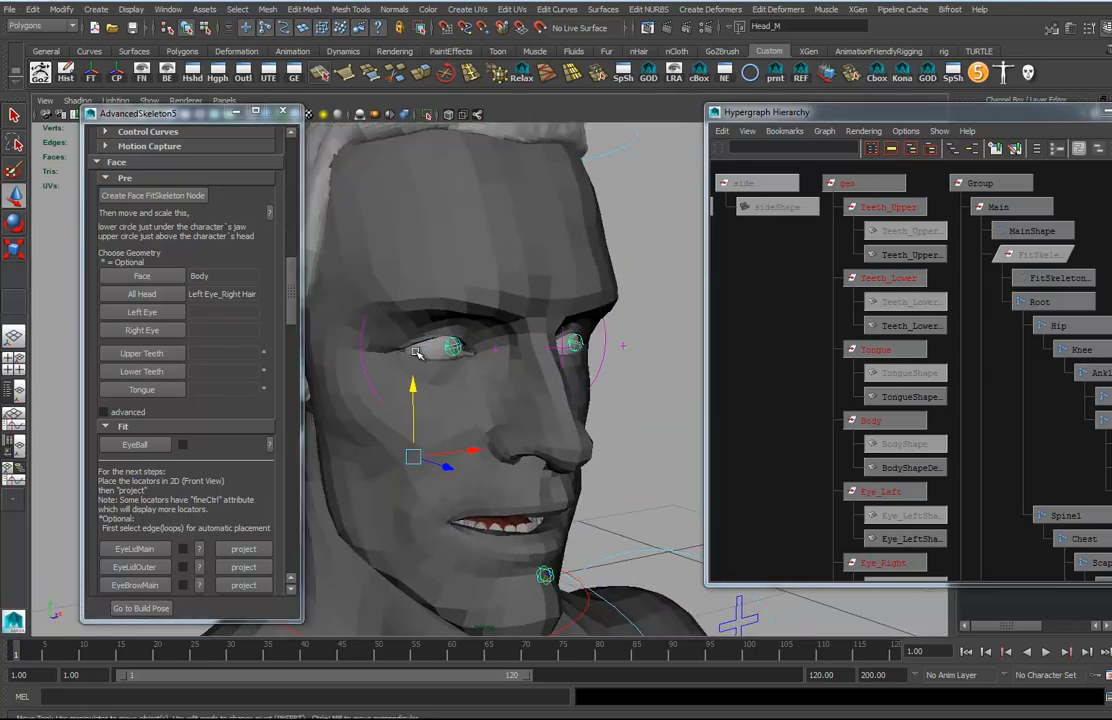
pyautogui.click(429, 356)
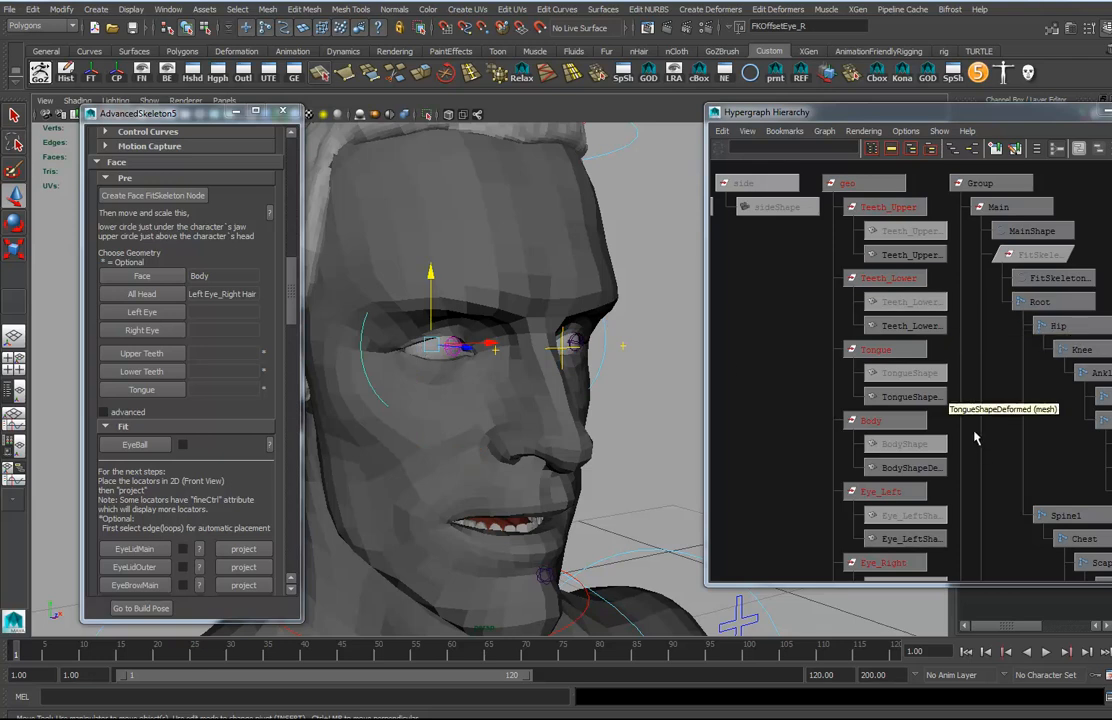
pyautogui.keyDown('alt'); pyautogui.moveTo(925, 485); pyautogui.dragTo(912, 432, button='middle'); pyautogui.keyUp('alt')
pyautogui.click(912, 432)
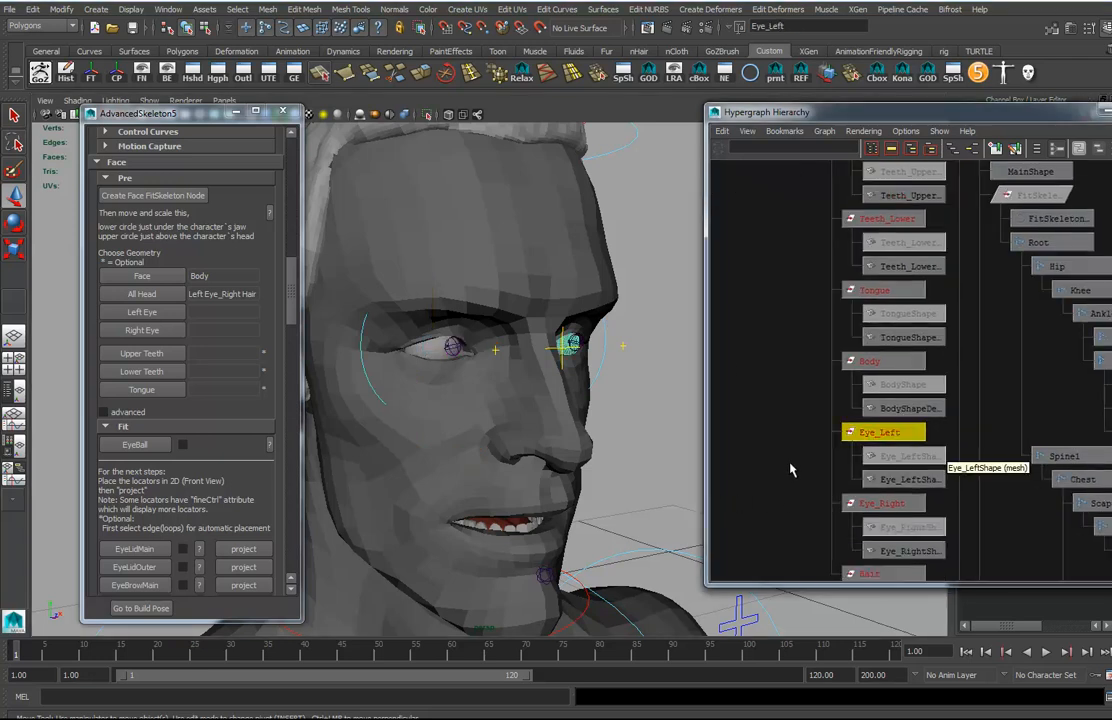
pyautogui.click(150, 312)
pyautogui.click(881, 503)
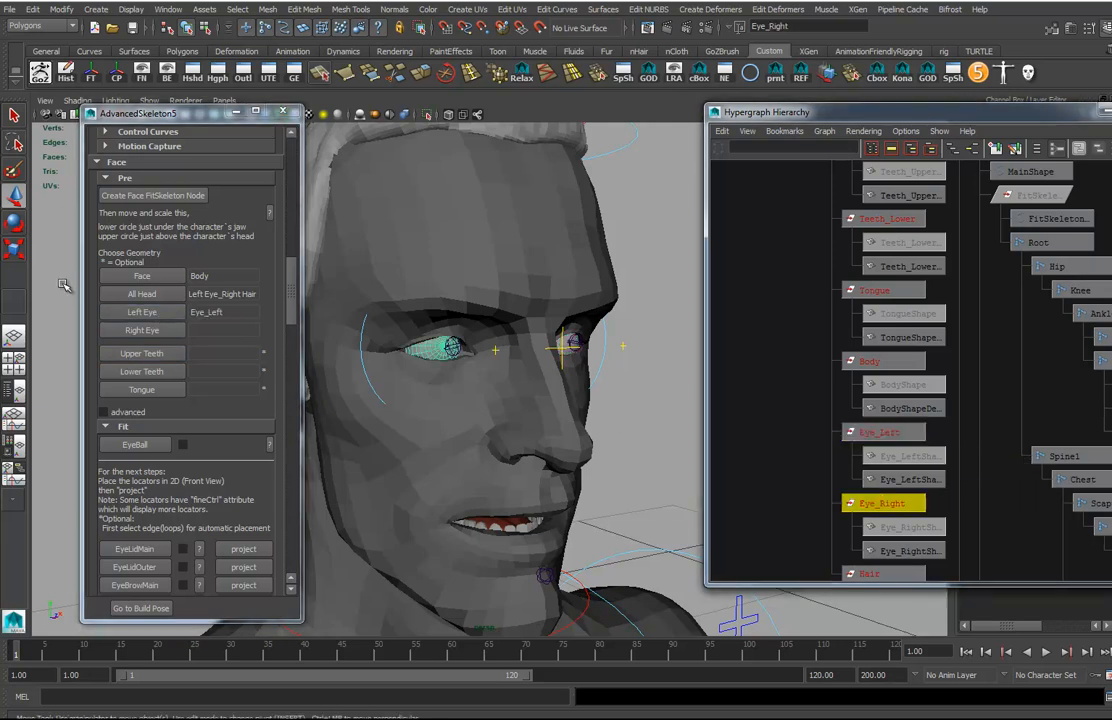
pyautogui.click(140, 331)
# Step: Assign the Teeth_Lower mesh as the Lower Teeth geometry for the face setup
pyautogui.keyDown('alt'); pyautogui.moveTo(428, 410); pyautogui.dragTo(491, 449, button='right'); pyautogui.keyUp('alt')
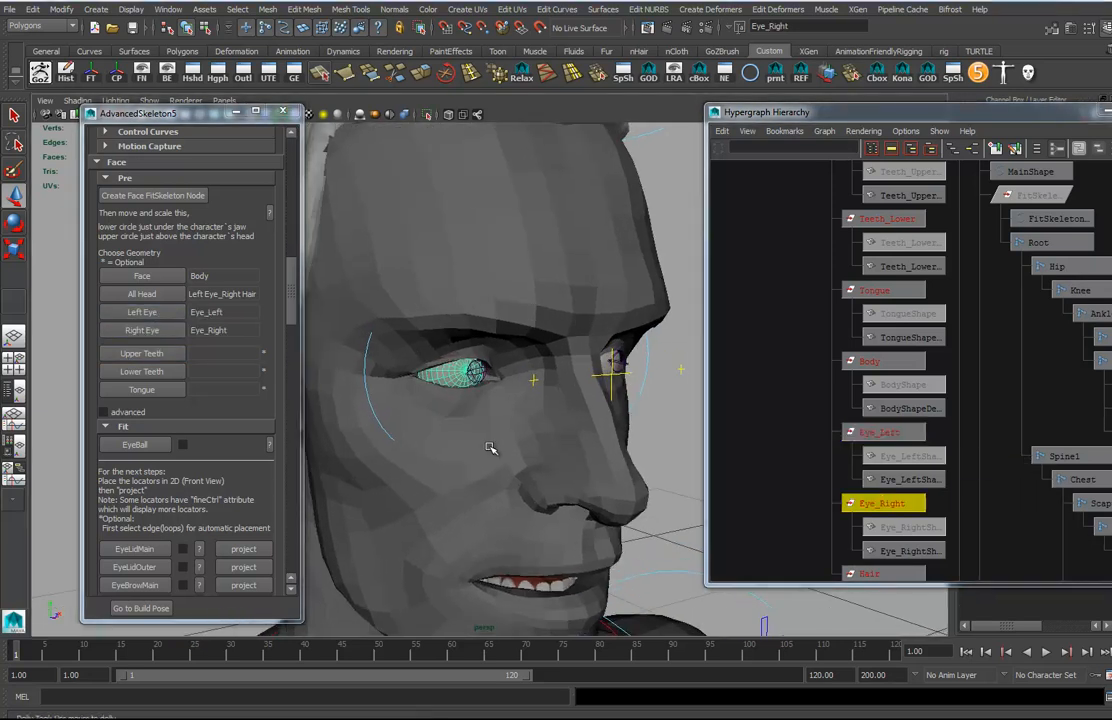
pyautogui.keyDown('alt'); pyautogui.moveTo(491, 449); pyautogui.dragTo(484, 380, button='middle'); pyautogui.keyUp('alt')
pyautogui.keyDown('alt'); pyautogui.moveTo(484, 380); pyautogui.dragTo(610, 433, button='right'); pyautogui.keyUp('alt')
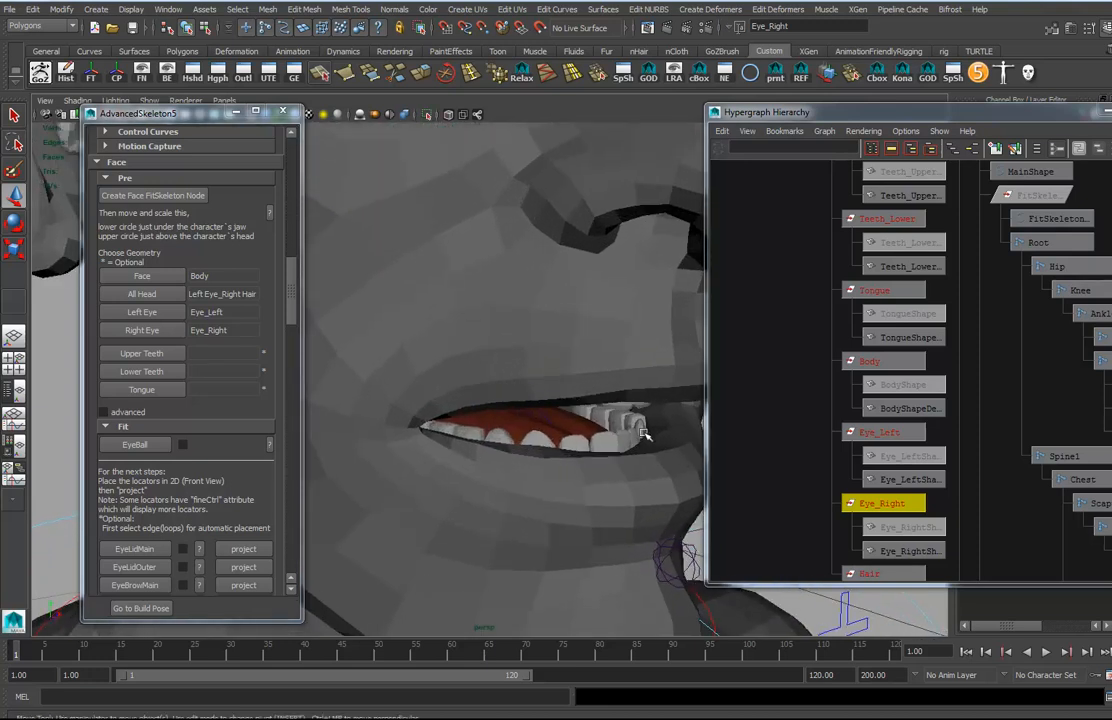
pyautogui.click(640, 430)
pyautogui.click(142, 371)
# Step: Assign Teeth_Upper as the Upper Teeth geometry and the Tongue mesh as the Tongue geometry
pyautogui.keyDown('alt'); pyautogui.moveTo(675, 410); pyautogui.dragTo(622, 197); pyautogui.keyUp('alt')
pyautogui.click(582, 271)
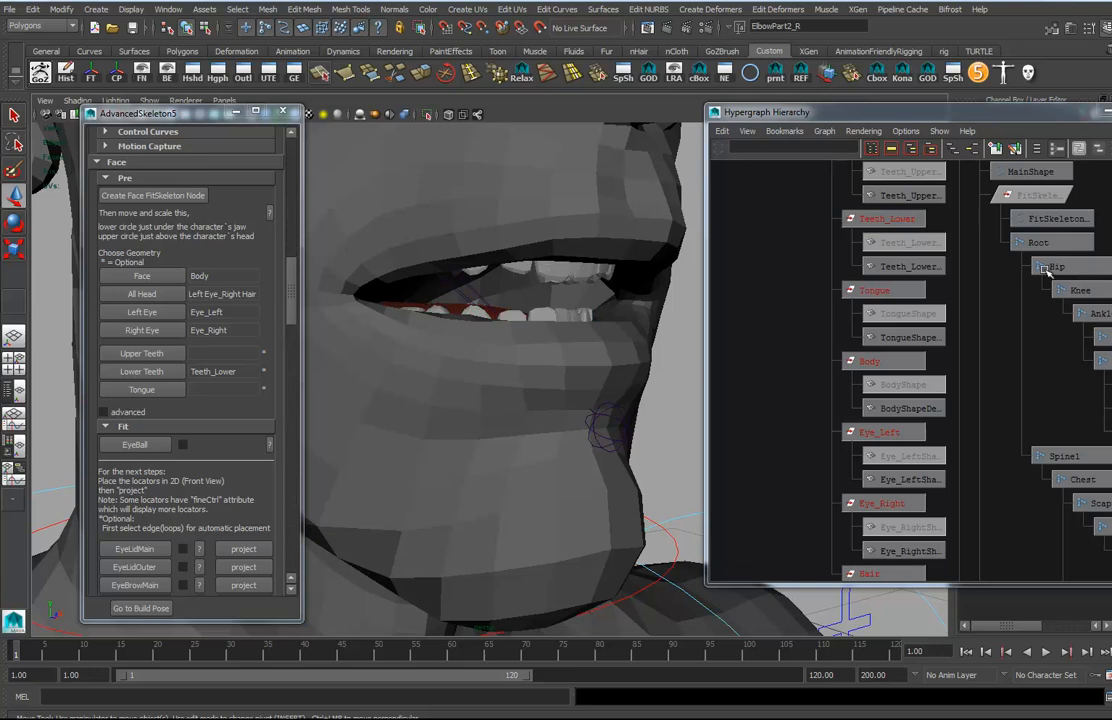
pyautogui.click(875, 239)
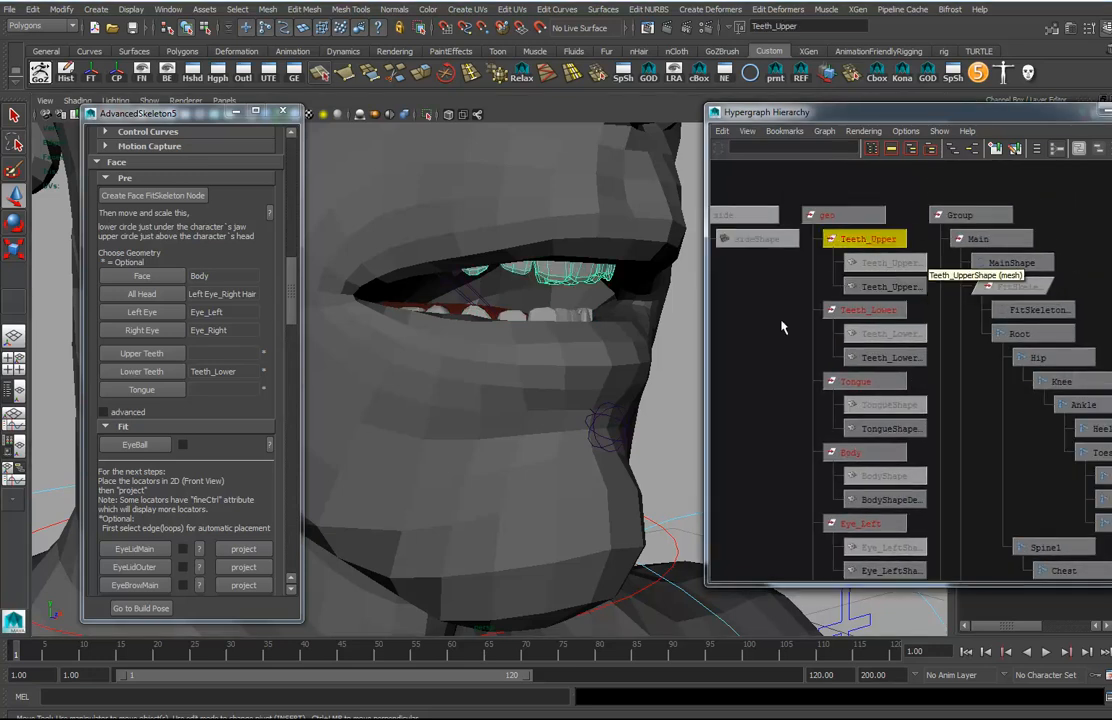
pyautogui.click(142, 353)
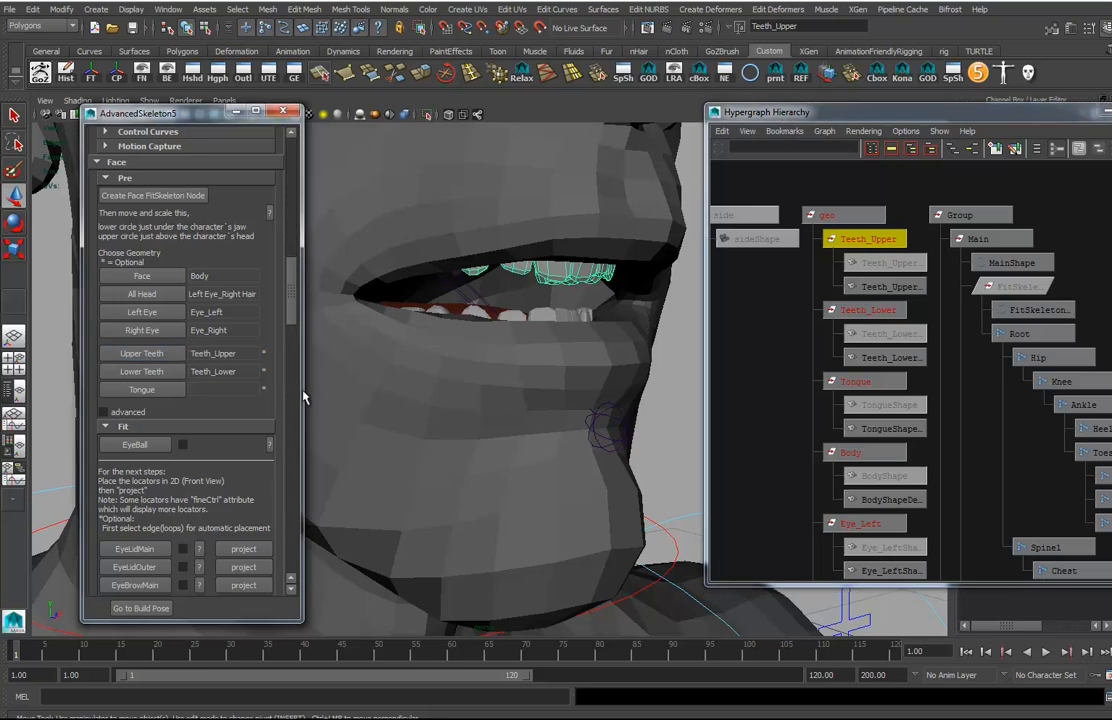
pyautogui.keyDown('alt'); pyautogui.moveTo(675, 403); pyautogui.dragTo(589, 405); pyautogui.keyUp('alt')
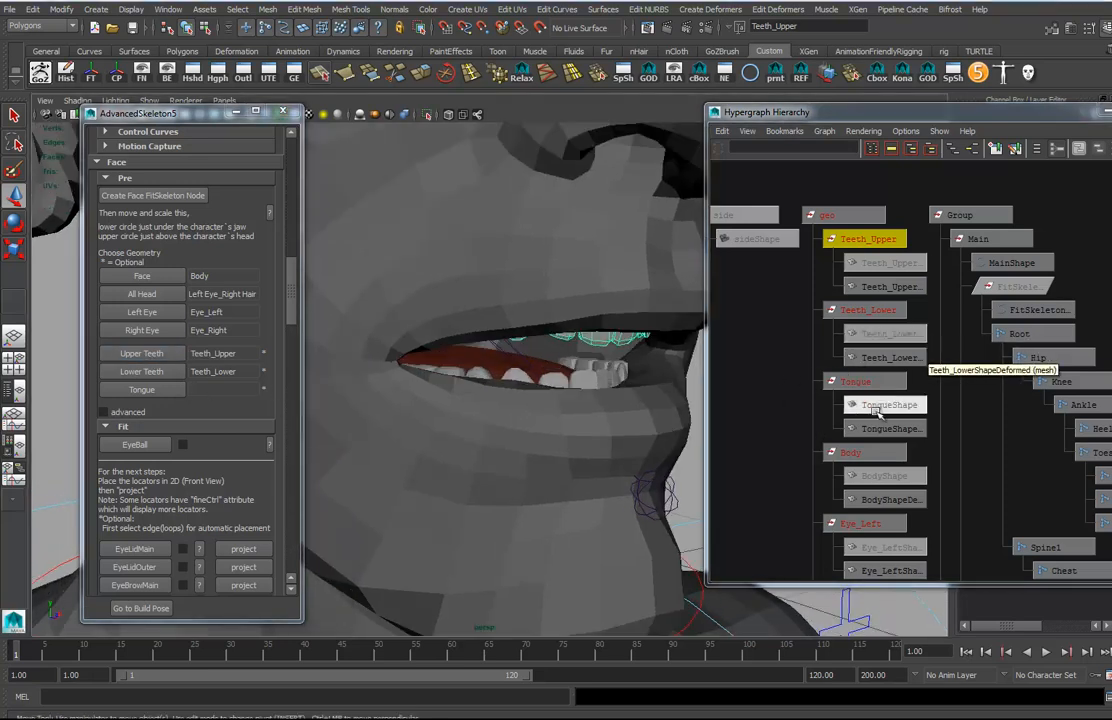
pyautogui.click(852, 381)
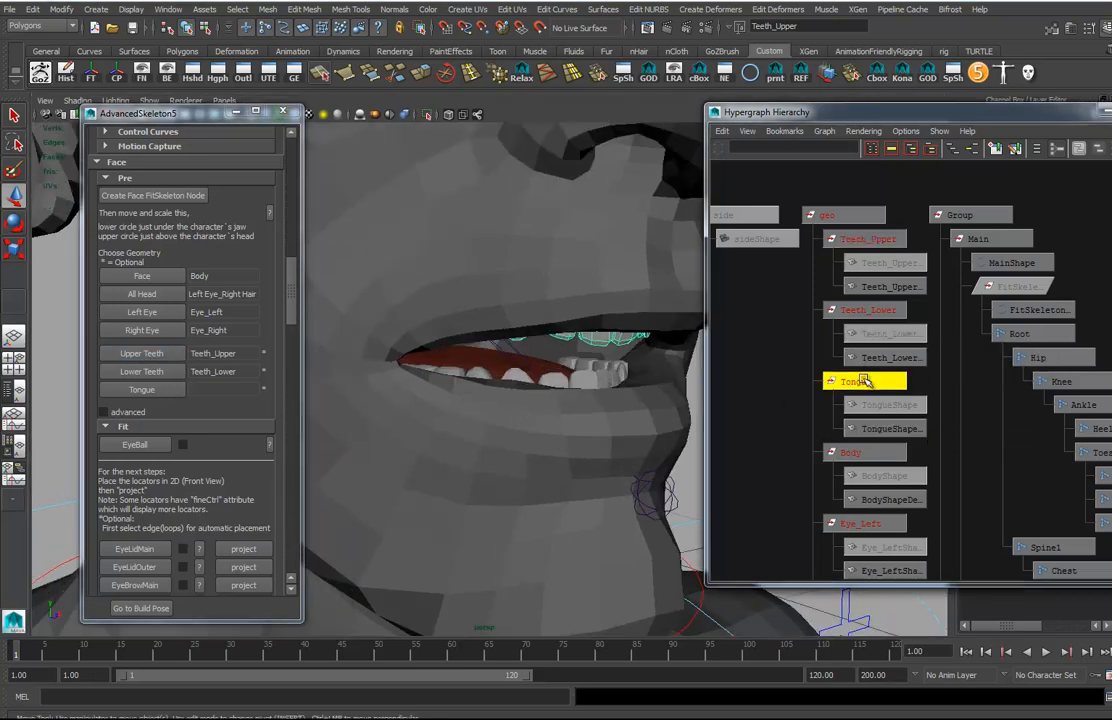
pyautogui.click(143, 395)
# Step: Create the EyeBall fit from the Eye_Right mesh, accepting replacement of the body setup's eyes
pyautogui.keyDown('alt'); pyautogui.moveTo(511, 270); pyautogui.dragTo(535, 357, button='middle'); pyautogui.keyUp('alt')
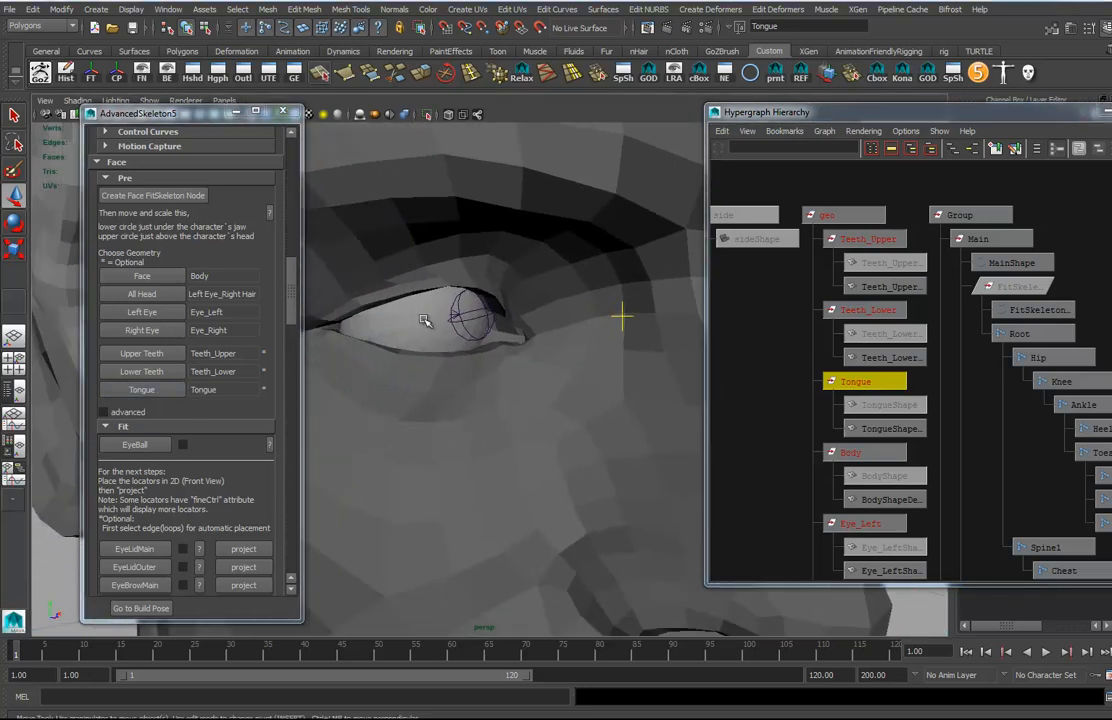
pyautogui.click(423, 322)
pyautogui.click(406, 340)
pyautogui.click(421, 351)
pyautogui.moveTo(496, 360)
pyautogui.keyDown('alt'); pyautogui.mouseDown()
pyautogui.moveTo(490, 385)
pyautogui.moveTo(494, 352)
pyautogui.mouseUp(); pyautogui.keyUp('alt')
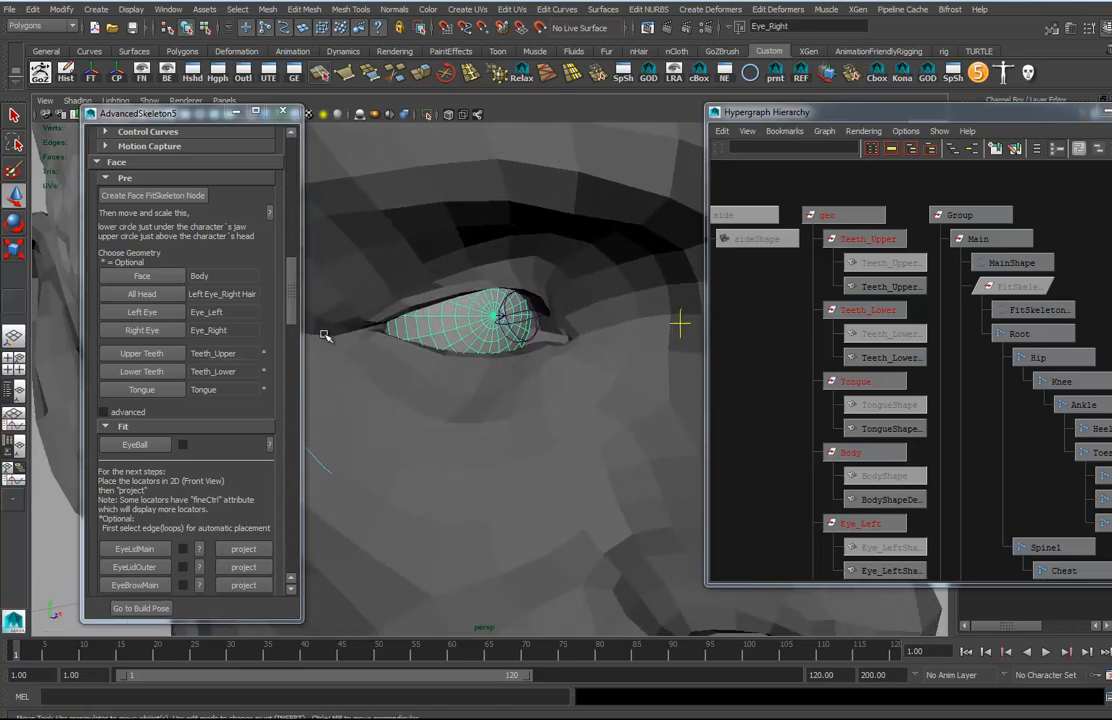
pyautogui.click(134, 446)
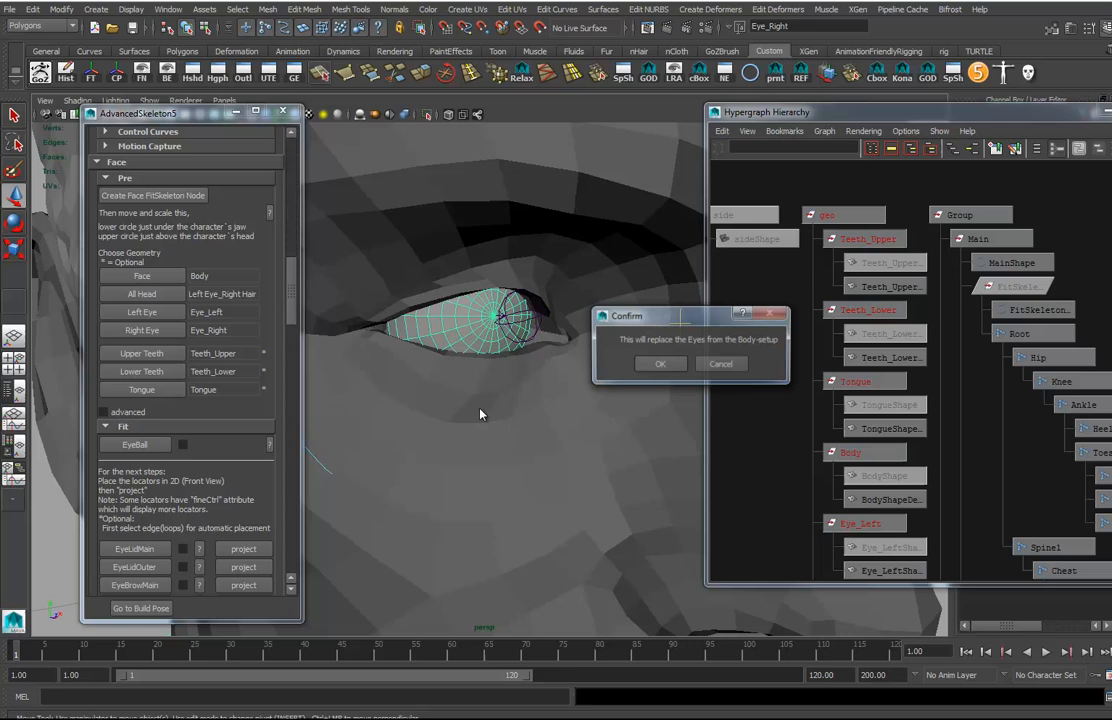
pyautogui.click(659, 362)
# Step: Isolate the Body mesh in the viewport and enable Auto Load New Objects for the isolated view
pyautogui.keyDown('alt'); pyautogui.moveTo(531, 391); pyautogui.dragTo(556, 377); pyautogui.keyUp('alt')
pyautogui.keyDown('alt'); pyautogui.moveTo(556, 377); pyautogui.dragTo(414, 372, button='right'); pyautogui.keyUp('alt')
pyautogui.keyDown('alt'); pyautogui.moveTo(414, 372); pyautogui.dragTo(462, 420); pyautogui.keyUp('alt')
pyautogui.keyDown('alt'); pyautogui.moveTo(462, 420); pyautogui.dragTo(442, 322, button='middle'); pyautogui.keyUp('alt')
pyautogui.scroll(-5, 212, 453)
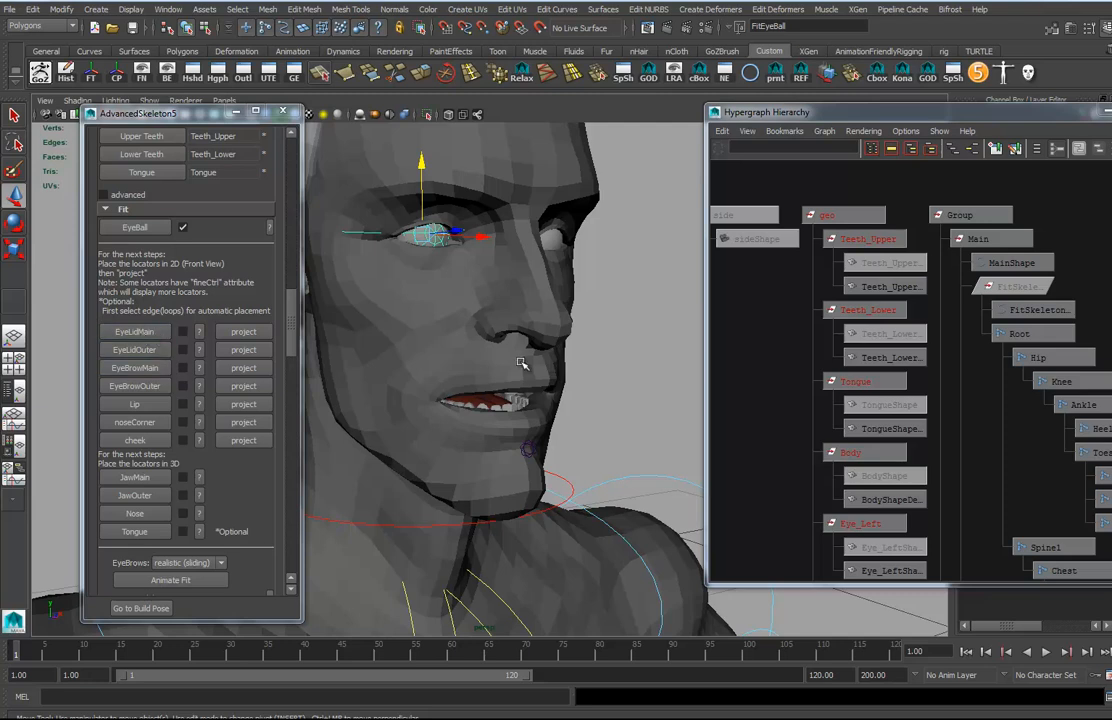
pyautogui.keyDown('alt'); pyautogui.moveTo(520, 364); pyautogui.dragTo(511, 385); pyautogui.keyUp('alt')
pyautogui.click(455, 145)
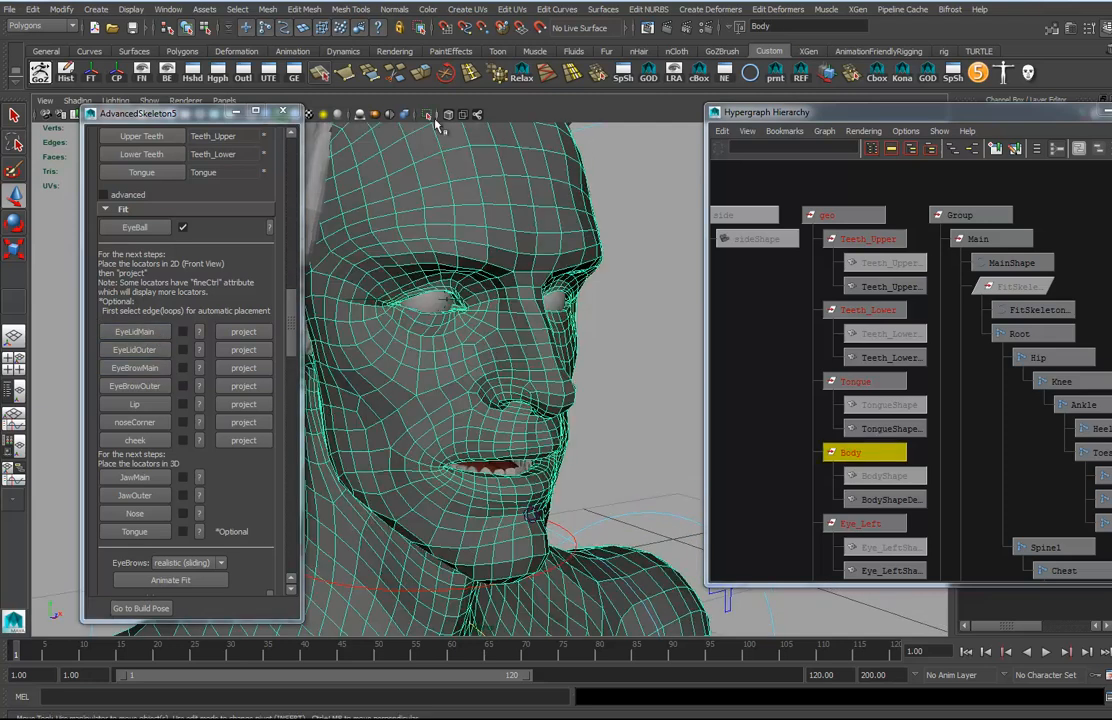
pyautogui.click(429, 115)
pyautogui.rightClick(429, 115)
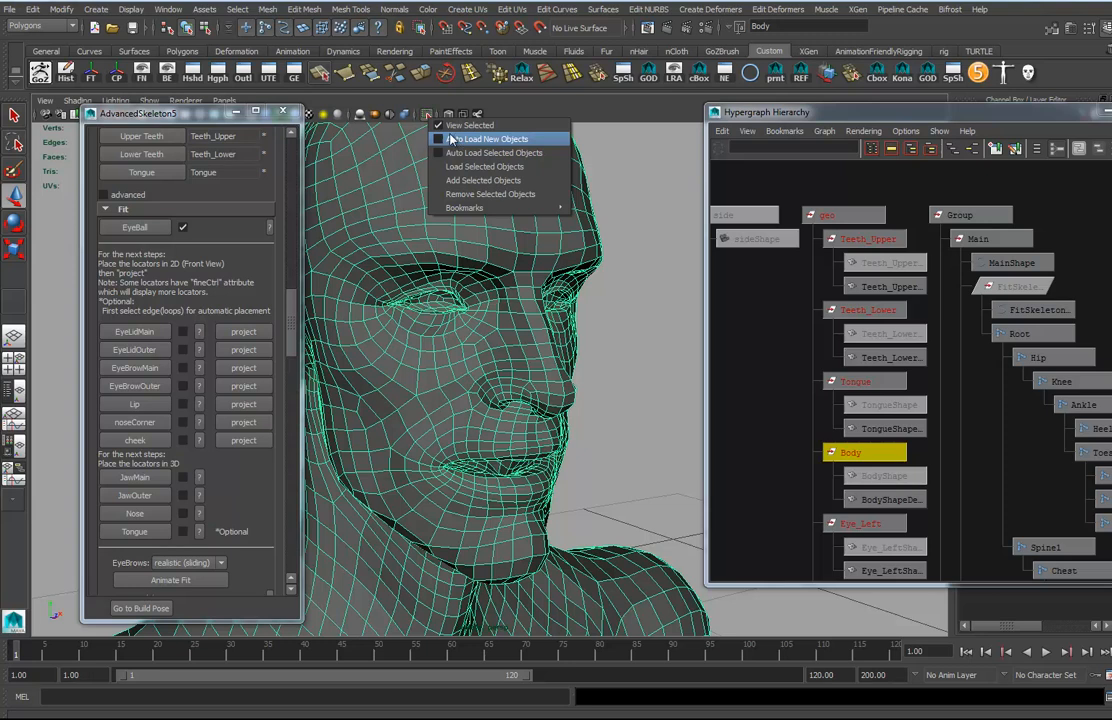
pyautogui.click(445, 140)
# Step: Create the EyeLidMain fit from the inner edge loop along the right eye's lid rim on the Body mesh
pyautogui.scroll(5, 502, 374)
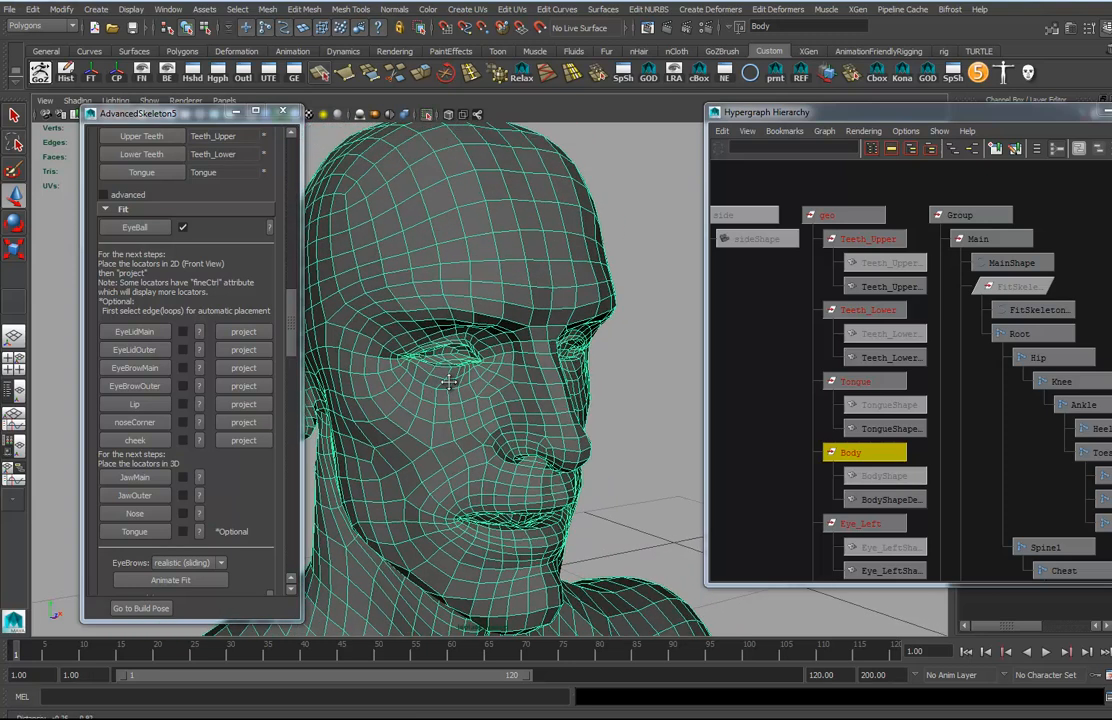
pyautogui.scroll(5, 502, 374)
pyautogui.keyDown('alt'); pyautogui.moveTo(551, 385); pyautogui.dragTo(392, 318); pyautogui.keyUp('alt')
pyautogui.keyDown('alt'); pyautogui.moveTo(392, 318); pyautogui.dragTo(457, 354, button='middle'); pyautogui.keyUp('alt')
pyautogui.moveTo(502, 370); pyautogui.dragTo(504, 326, button='right')
pyautogui.click(487, 375)
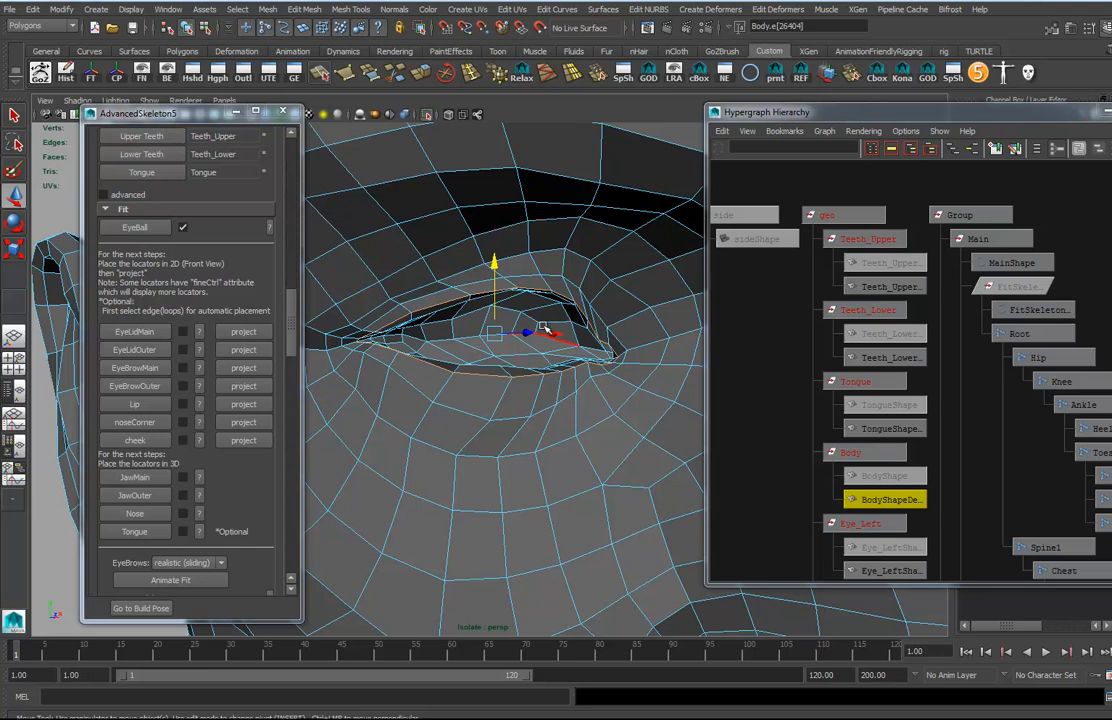
pyautogui.click(134, 331)
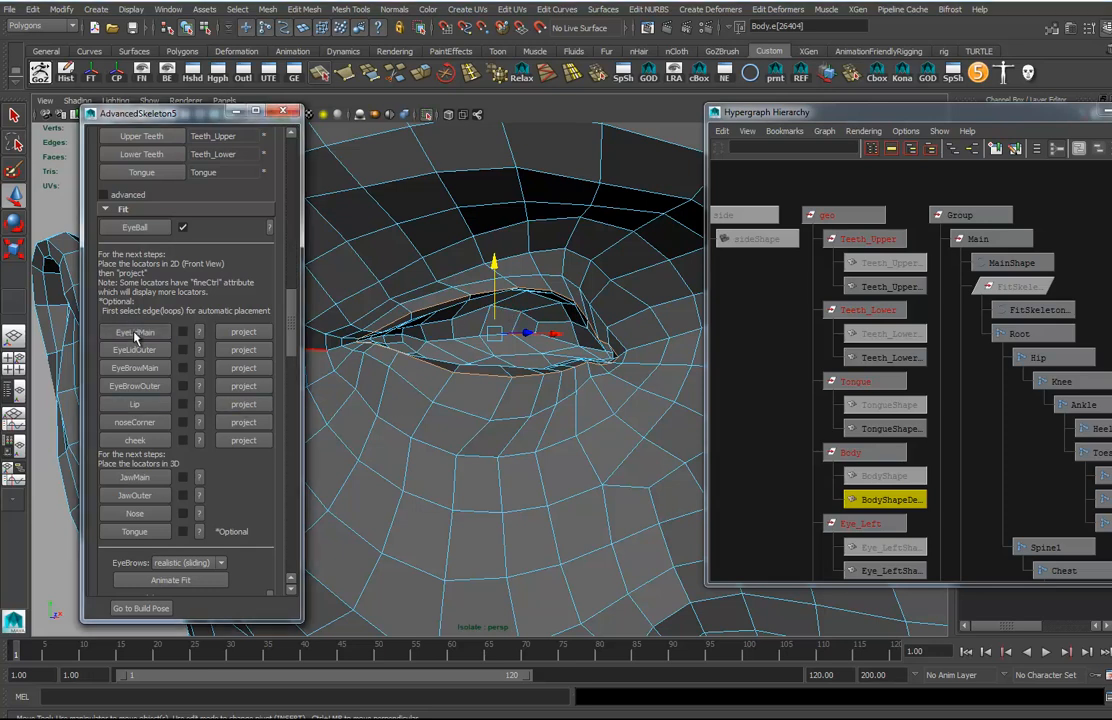
# Step: Create the EyeLidOuter fit from the wider edge loop encircling the right eye socket
pyautogui.click(576, 256)
pyautogui.moveTo(576, 257); pyautogui.dragTo(575, 218, button='right')
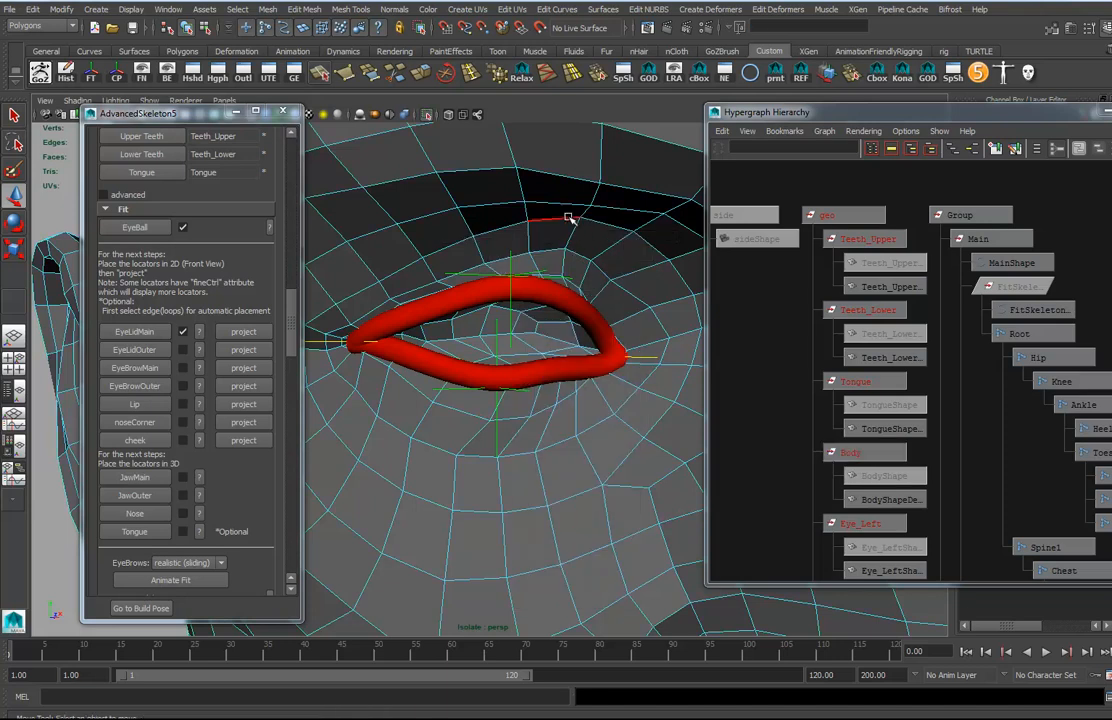
pyautogui.doubleClick(568, 218)
pyautogui.keyDown('alt'); pyautogui.moveTo(541, 405); pyautogui.dragTo(578, 405); pyautogui.keyUp('alt')
pyautogui.keyDown('alt'); pyautogui.moveTo(578, 405); pyautogui.dragTo(557, 403, button='right'); pyautogui.keyUp('alt')
pyautogui.keyDown('alt'); pyautogui.moveTo(528, 405); pyautogui.dragTo(494, 408); pyautogui.keyUp('alt')
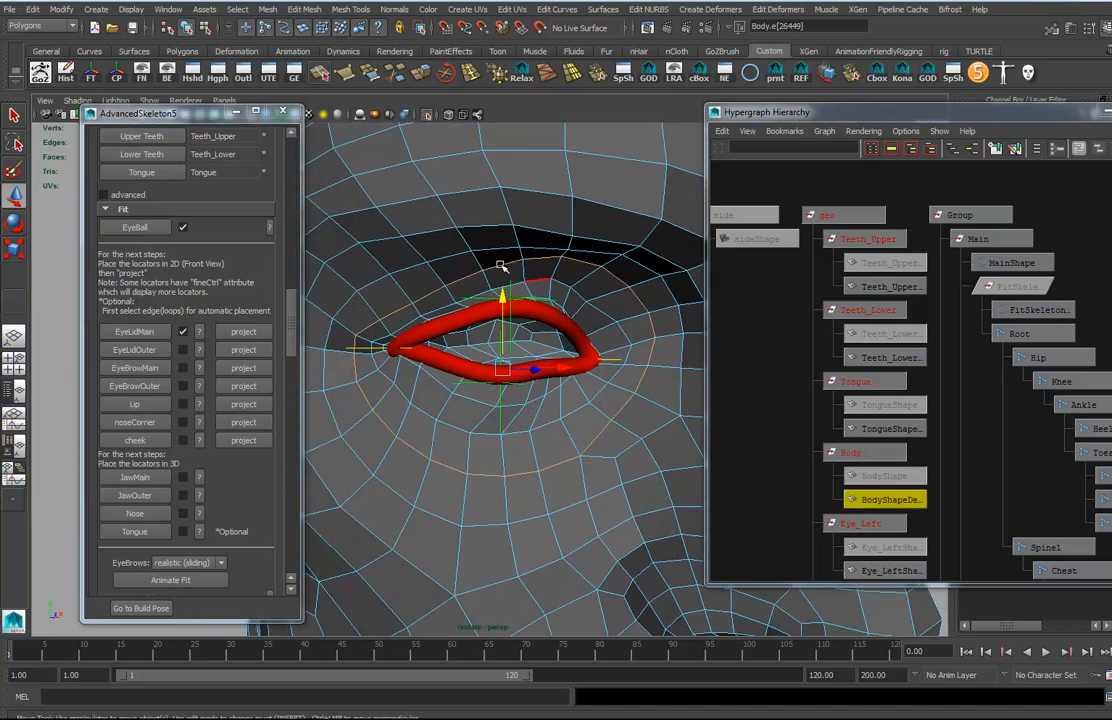
pyautogui.click(134, 349)
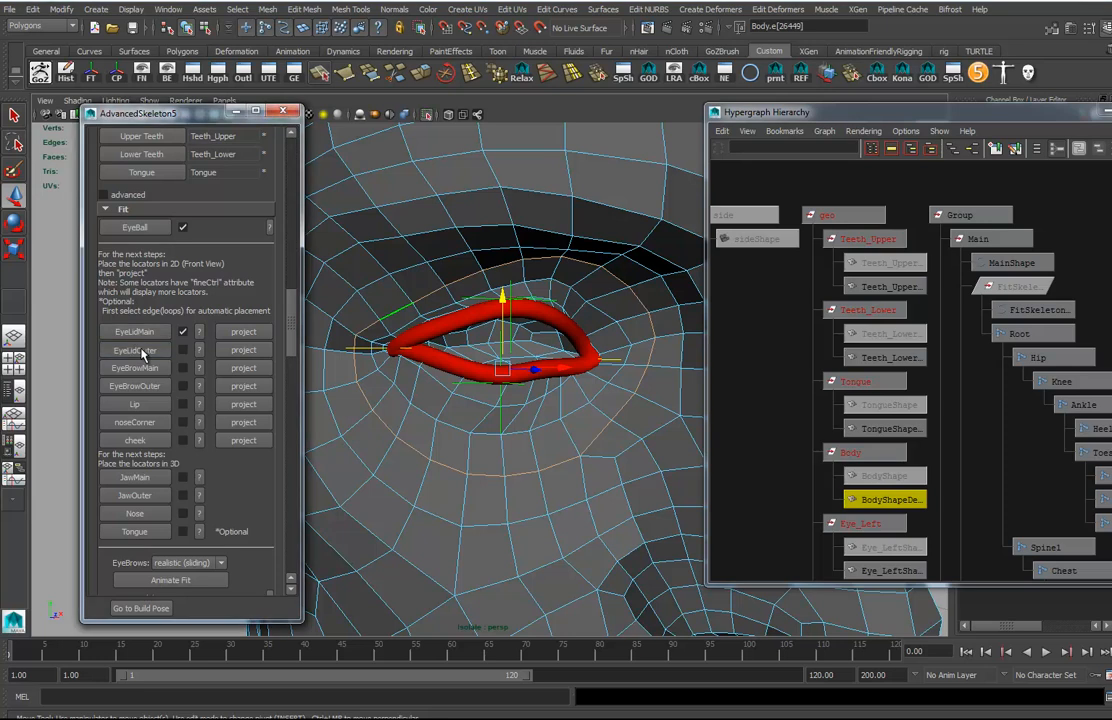
# Step: Create the EyeBrowMain fit from the row of edges running along the brow above the right eye
pyautogui.keyDown('alt'); pyautogui.moveTo(566, 332); pyautogui.dragTo(461, 300, button='right'); pyautogui.keyUp('alt')
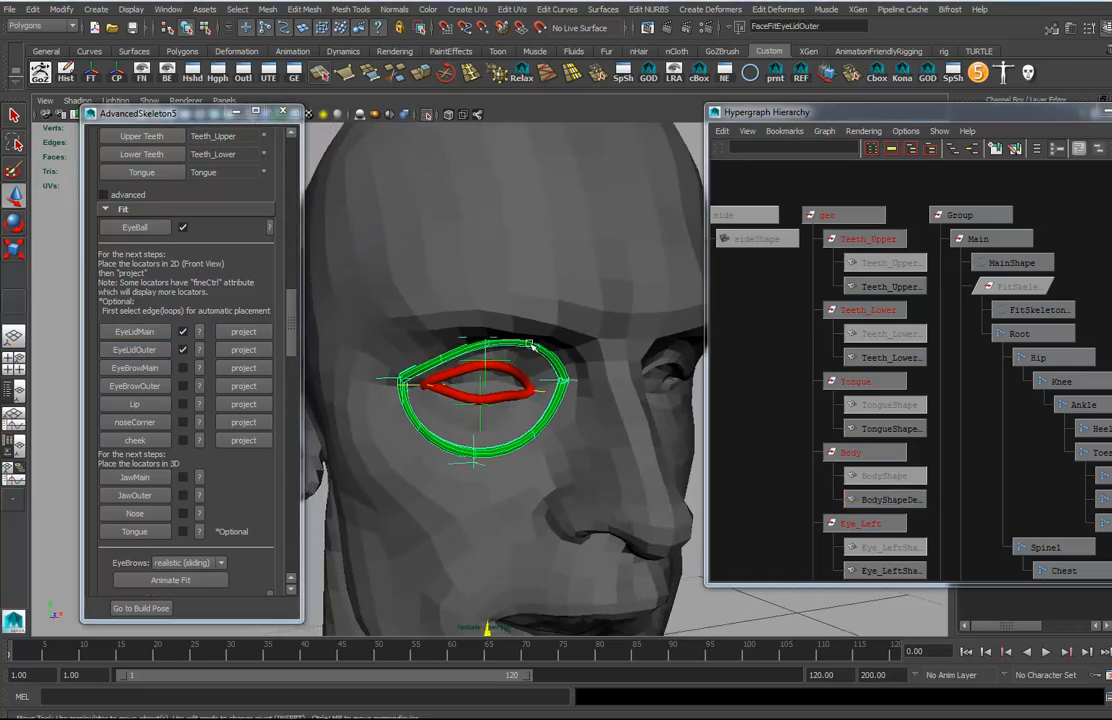
pyautogui.click(568, 310)
pyautogui.rightClick(567, 312)
pyautogui.click(567, 280)
pyautogui.click(578, 303)
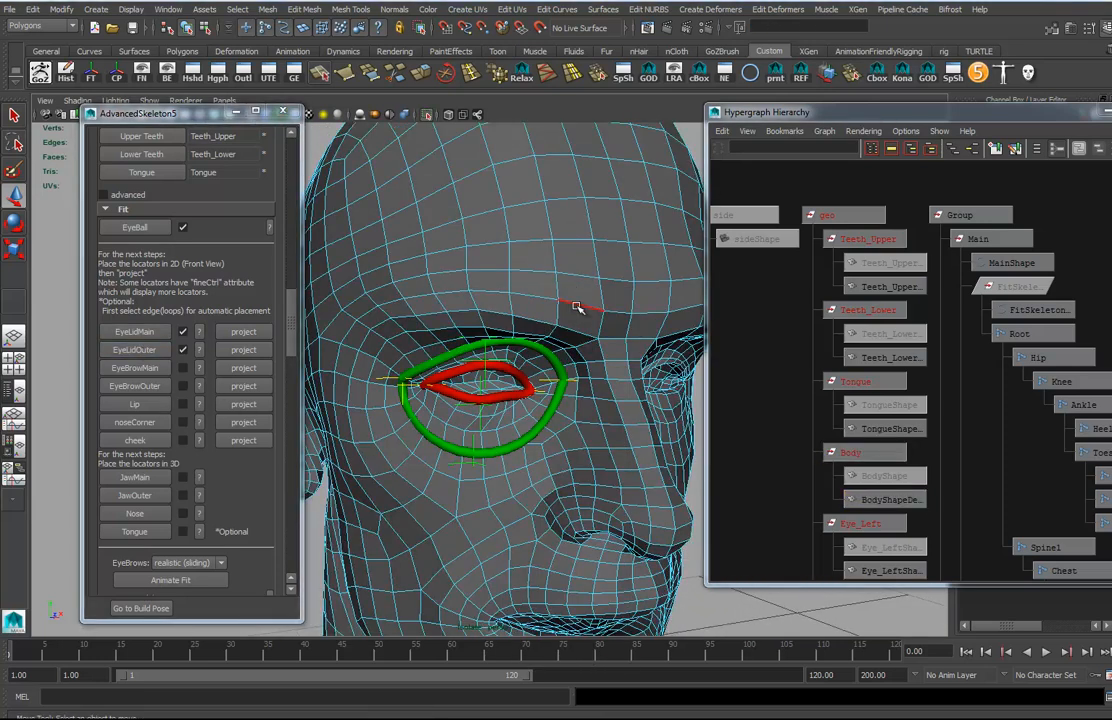
pyautogui.doubleClick(388, 306)
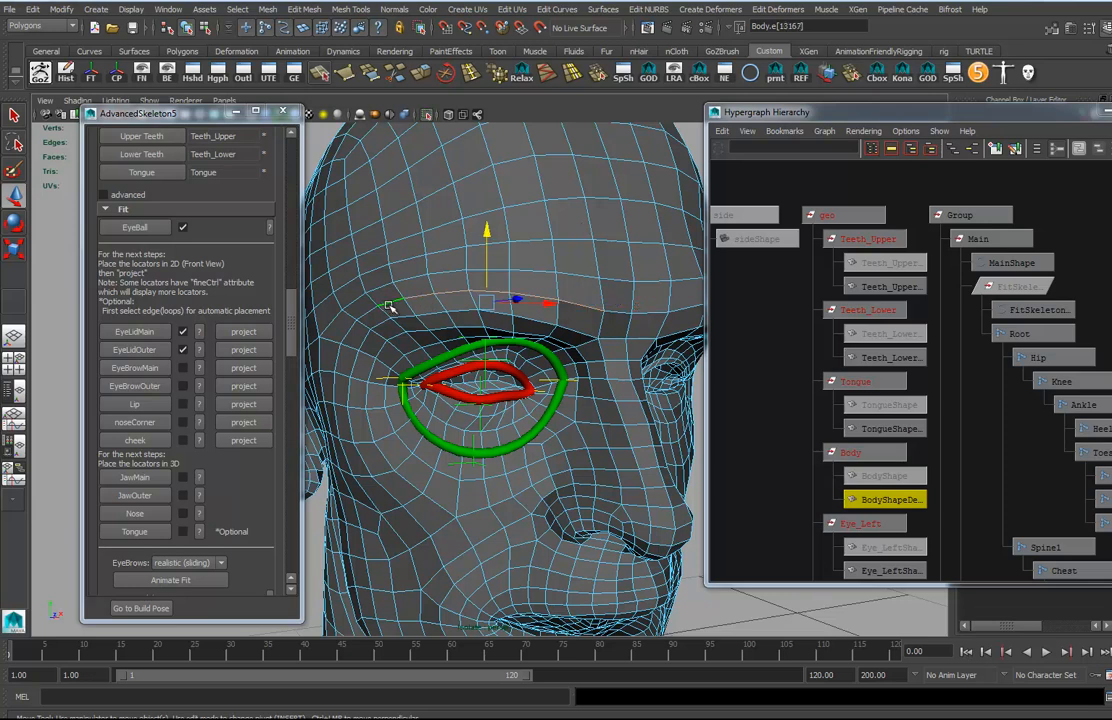
pyautogui.click(153, 369)
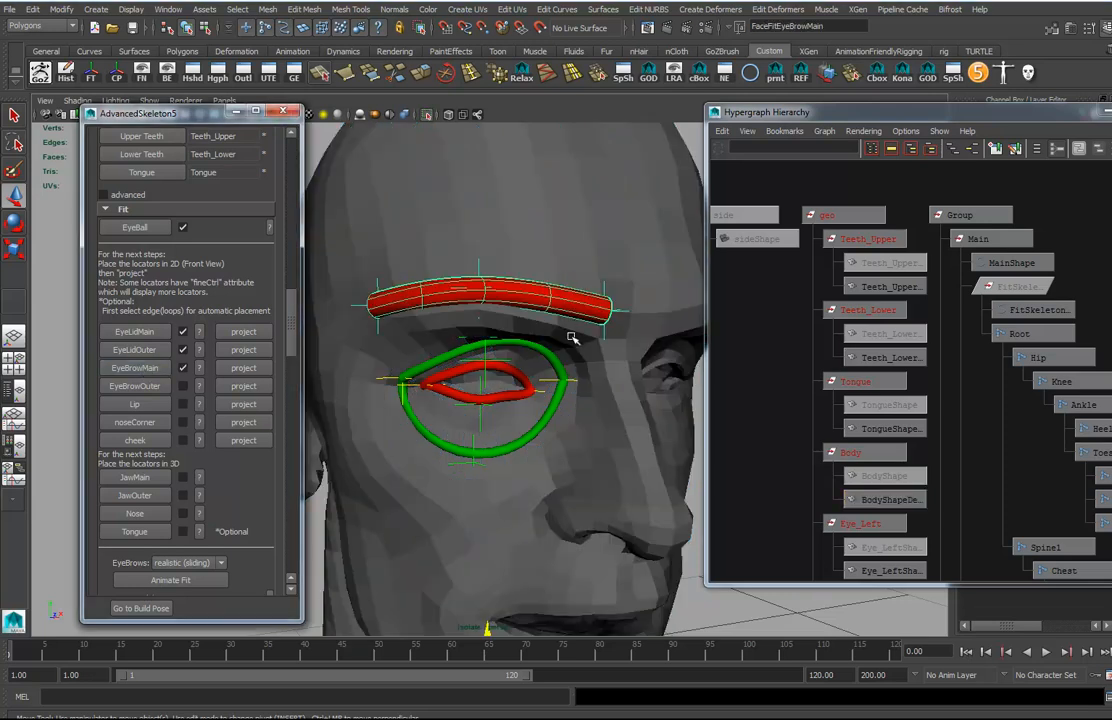
# Step: Consult the EyeBrowOuter placement help, then create the EyeBrowOuter fit from the edge row running from the upper forehead's center down to the right temple
pyautogui.keyDown('alt'); pyautogui.moveTo(536, 214); pyautogui.dragTo(541, 303, button='middle'); pyautogui.keyUp('alt')
pyautogui.click(535, 300)
pyautogui.moveTo(532, 266); pyautogui.dragTo(535, 230, button='right')
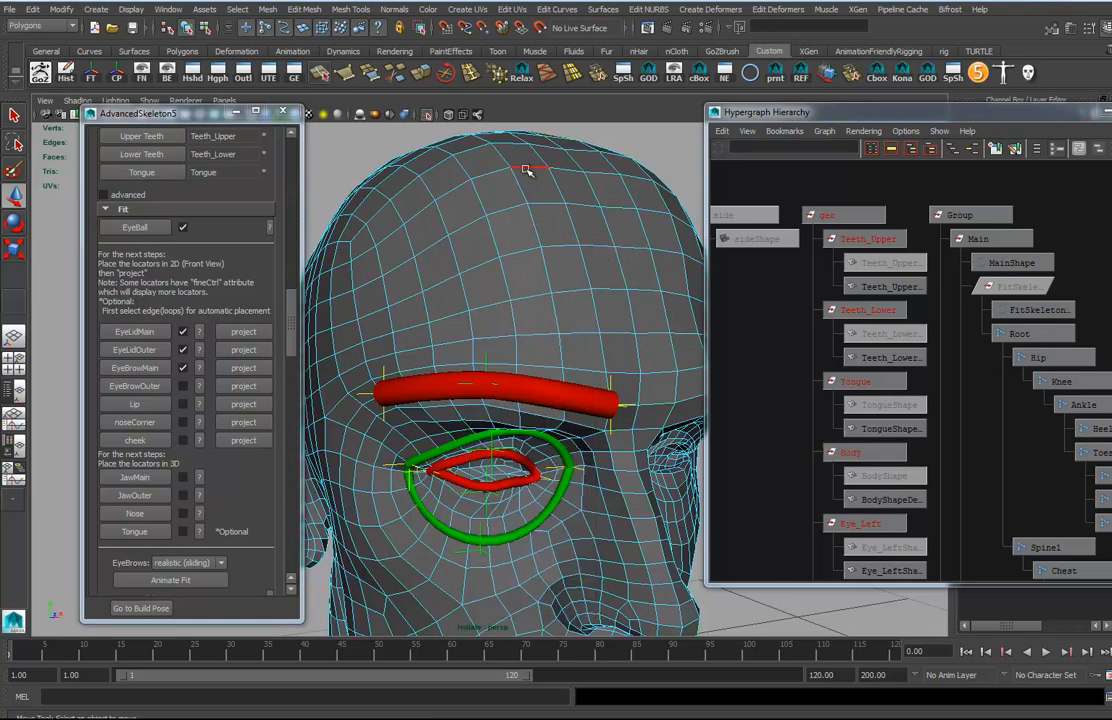
pyautogui.click(199, 386)
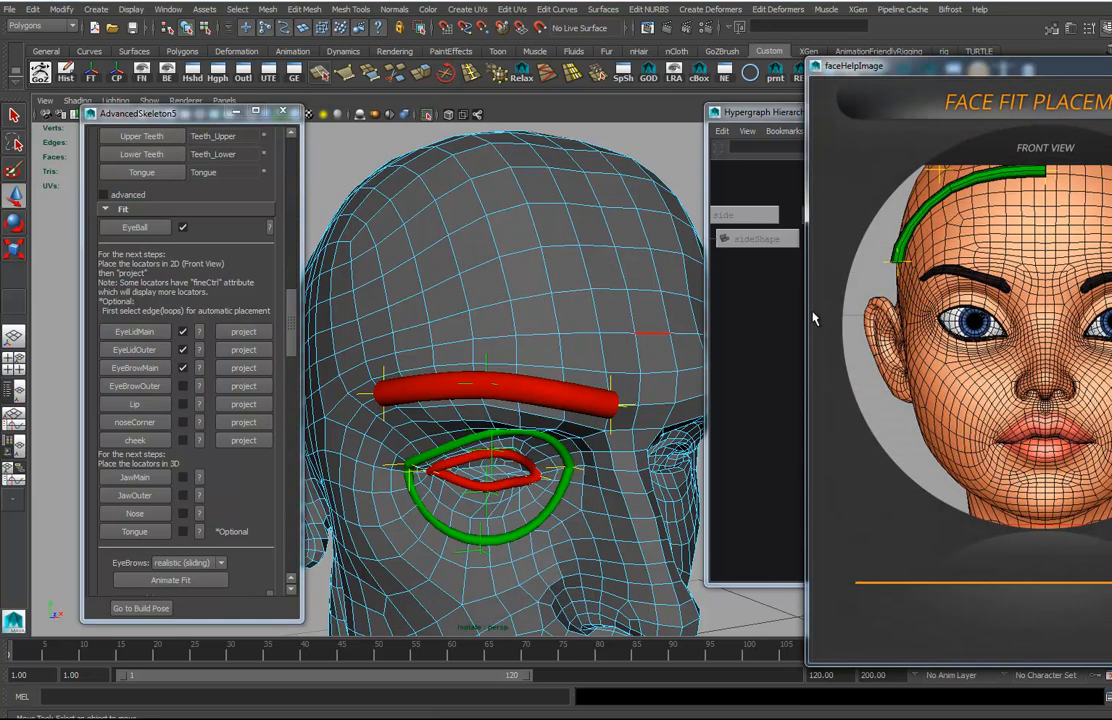
pyautogui.click(1110, 64)
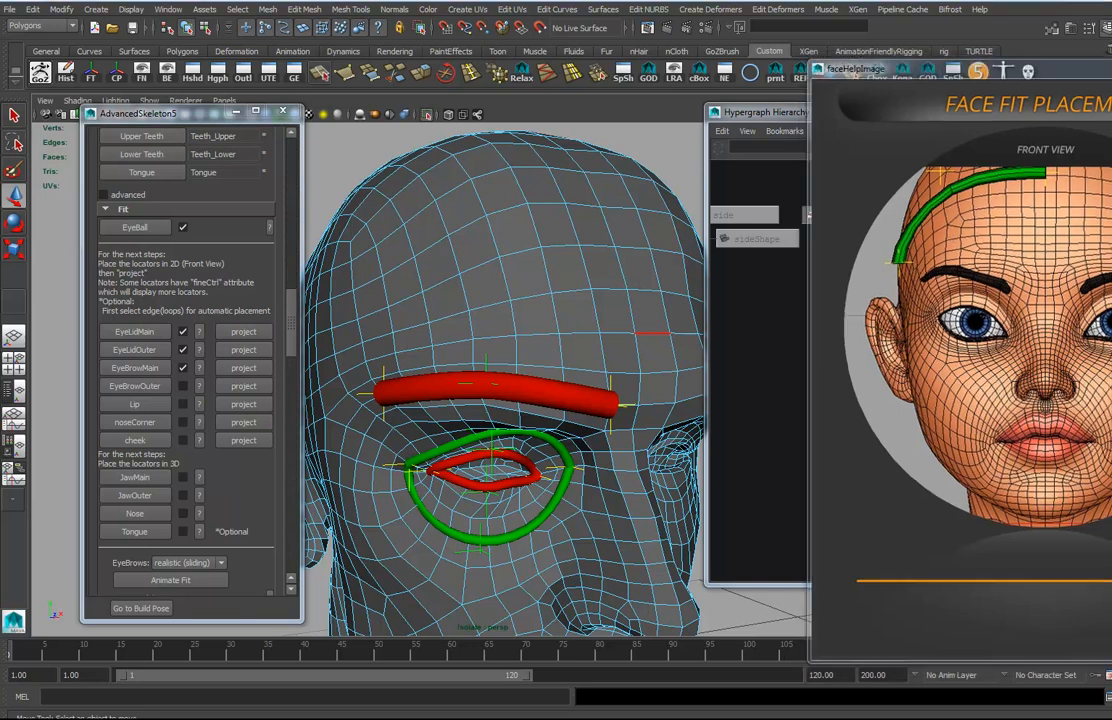
pyautogui.click(549, 204)
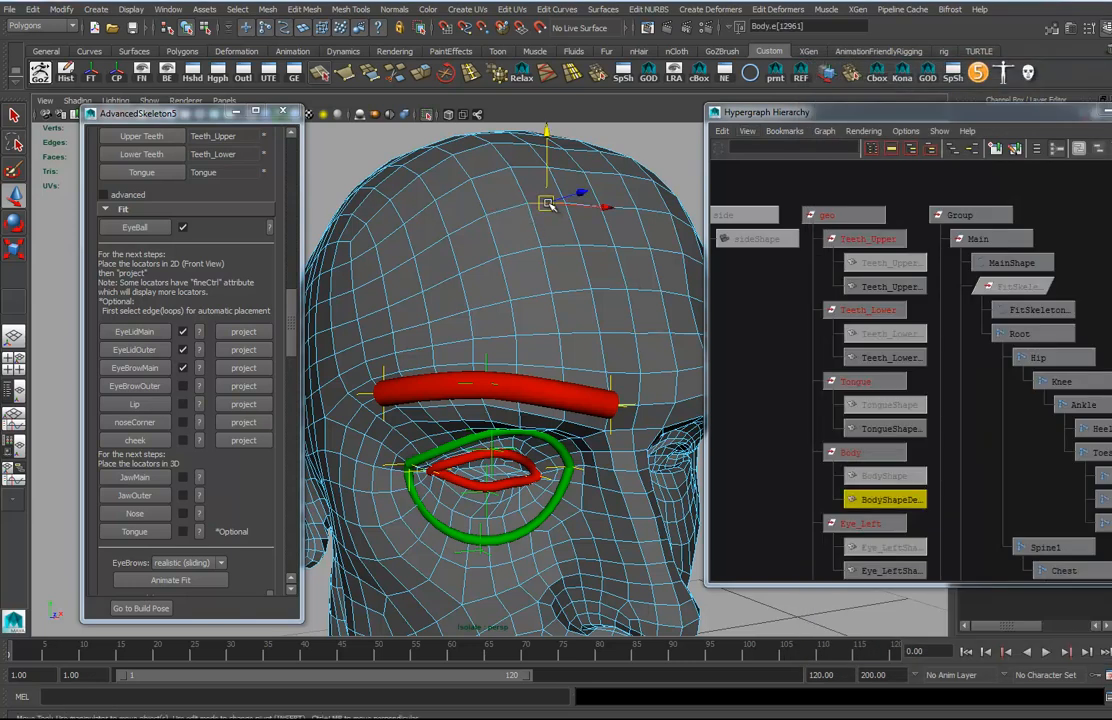
pyautogui.doubleClick(345, 294)
pyautogui.doubleClick(336, 338)
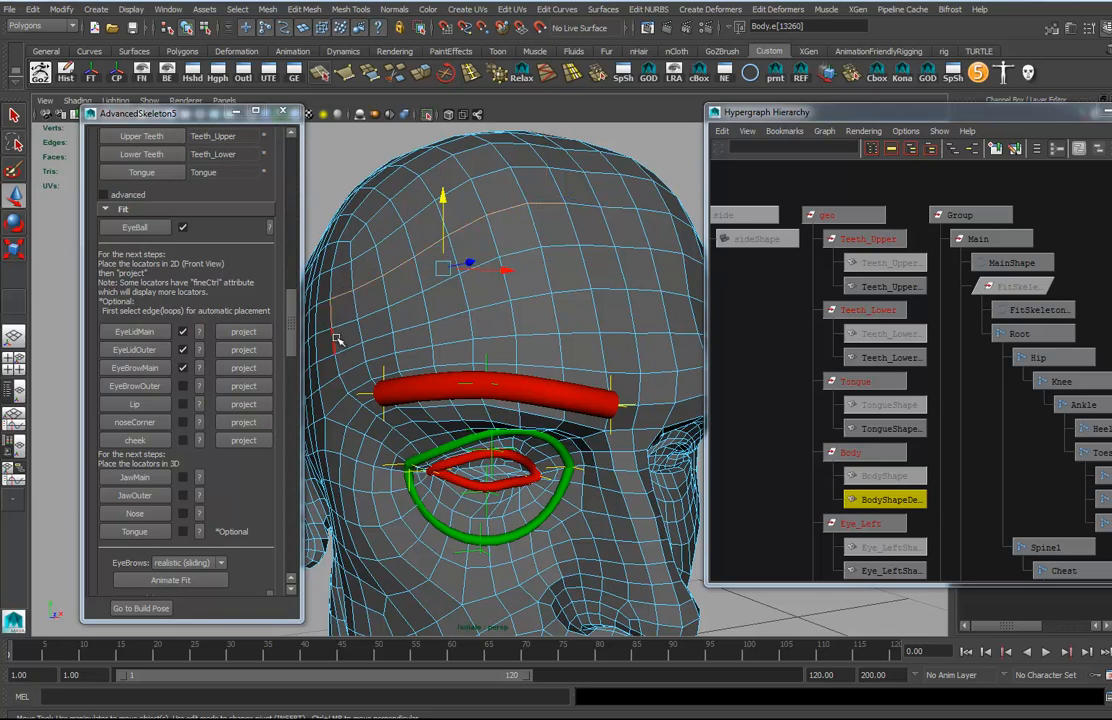
pyautogui.keyDown('shift'); pyautogui.click(333, 341); pyautogui.keyUp('shift')
pyautogui.keyDown('shift'); pyautogui.click(337, 366); pyautogui.keyUp('shift')
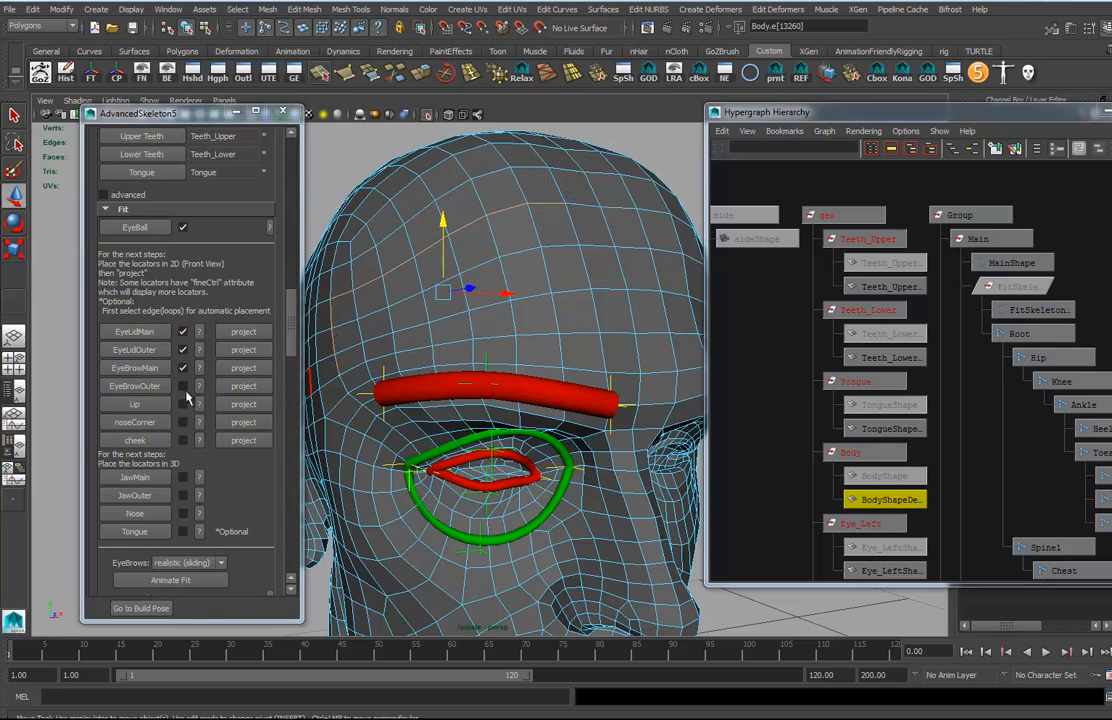
pyautogui.click(143, 389)
pyautogui.keyDown('alt'); pyautogui.moveTo(533, 513); pyautogui.dragTo(563, 489); pyautogui.keyUp('alt')
pyautogui.keyDown('alt'); pyautogui.moveTo(563, 489); pyautogui.dragTo(541, 400, button='middle'); pyautogui.keyUp('alt')
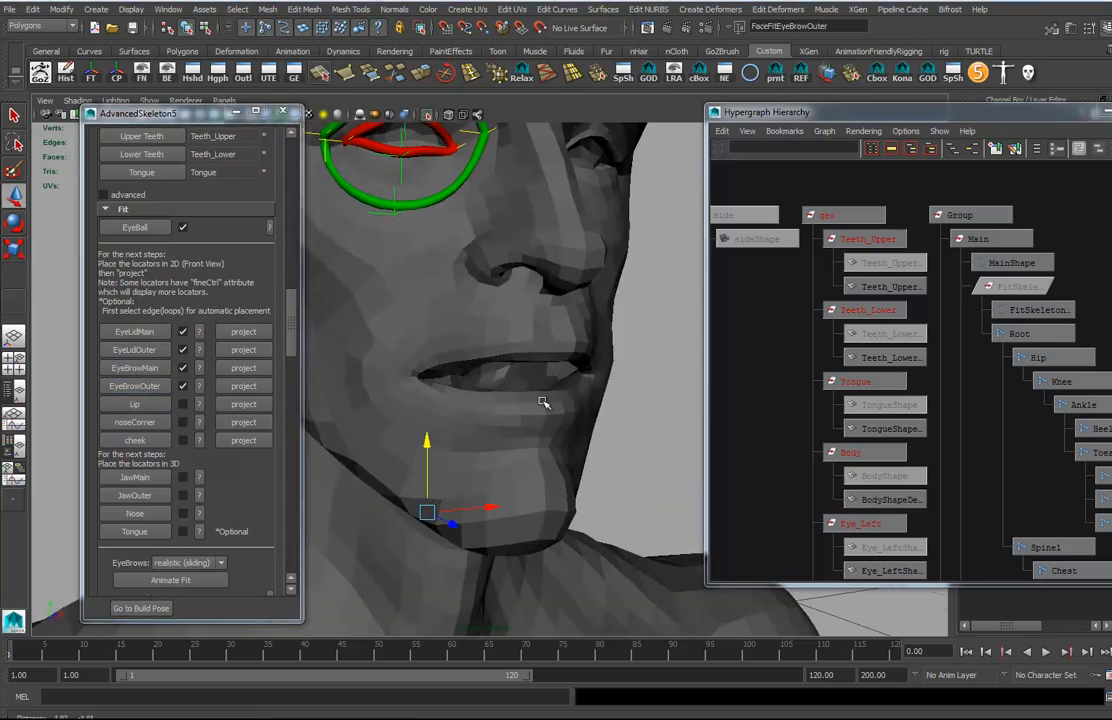
# Step: Create the Lip fit from the edge loop around the mouth opening on the Body mesh
pyautogui.keyDown('alt'); pyautogui.moveTo(532, 456); pyautogui.dragTo(526, 434); pyautogui.keyUp('alt')
pyautogui.keyDown('alt'); pyautogui.moveTo(526, 434); pyautogui.dragTo(539, 437, button='right'); pyautogui.keyUp('alt')
pyautogui.keyDown('alt'); pyautogui.moveTo(539, 437); pyautogui.dragTo(538, 452); pyautogui.keyUp('alt')
pyautogui.click(536, 414)
pyautogui.keyDown('alt'); pyautogui.moveTo(531, 416); pyautogui.dragTo(558, 356, button='right'); pyautogui.keyUp('alt')
pyautogui.click(557, 389)
pyautogui.doubleClick(557, 389)
pyautogui.click(137, 405)
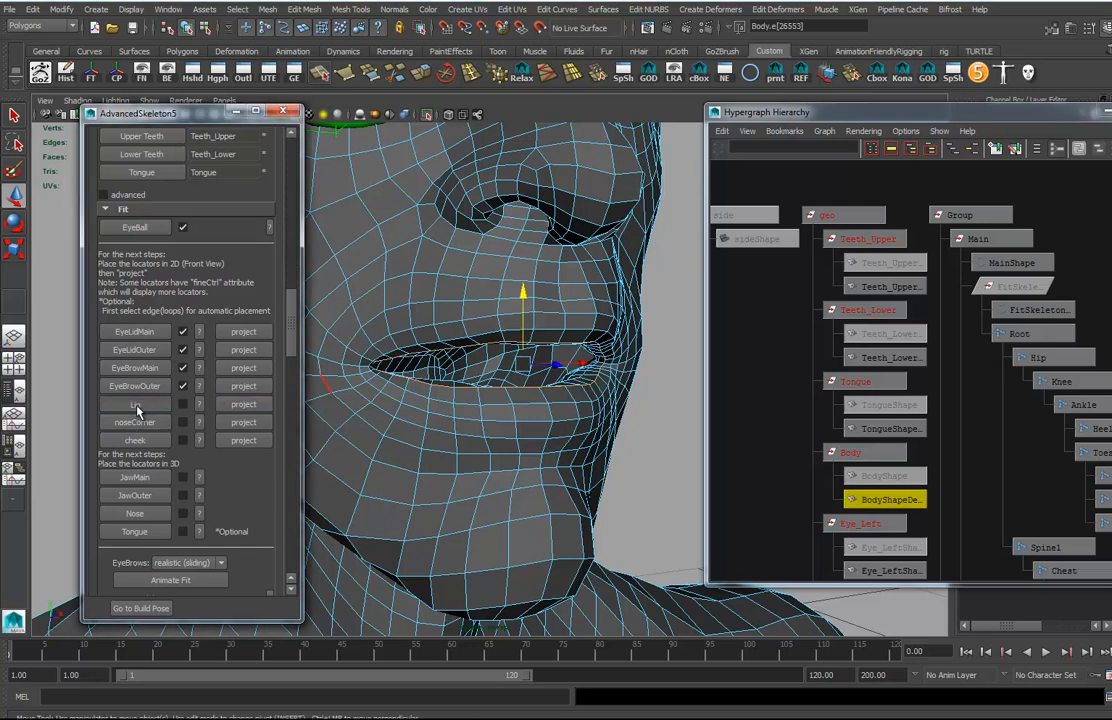
# Step: Create the noseCorner fit from a single vertex beside the right nostril wing on the Body mesh
pyautogui.keyDown('alt'); pyautogui.moveTo(478, 452); pyautogui.dragTo(486, 459); pyautogui.keyUp('alt')
pyautogui.keyDown('alt'); pyautogui.moveTo(529, 402); pyautogui.dragTo(530, 492, button='middle'); pyautogui.keyUp('alt')
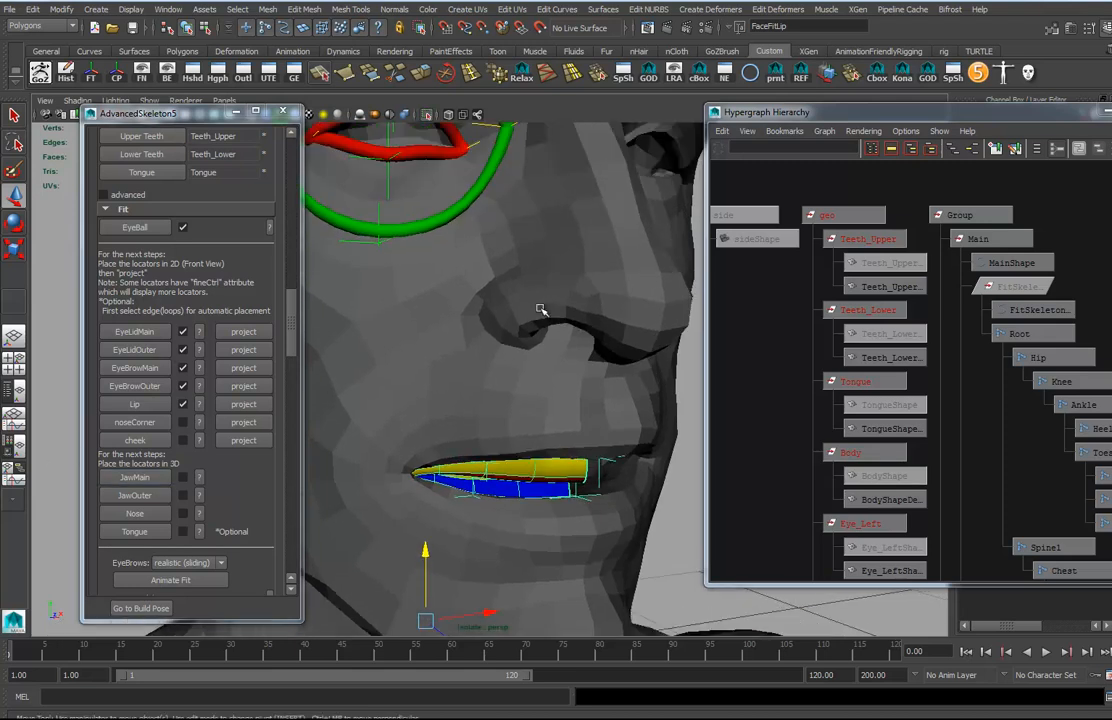
pyautogui.click(542, 311)
pyautogui.moveTo(542, 312); pyautogui.dragTo(495, 313, button='right')
pyautogui.click(493, 312)
pyautogui.click(131, 427)
# Step: Create the cheek fit from a single vertex in the middle of the right cheek
pyautogui.keyDown('alt'); pyautogui.moveTo(530, 404); pyautogui.dragTo(568, 391); pyautogui.keyUp('alt')
pyautogui.click(632, 388)
pyautogui.moveTo(529, 387); pyautogui.dragTo(480, 386, button='right')
pyautogui.click(480, 388)
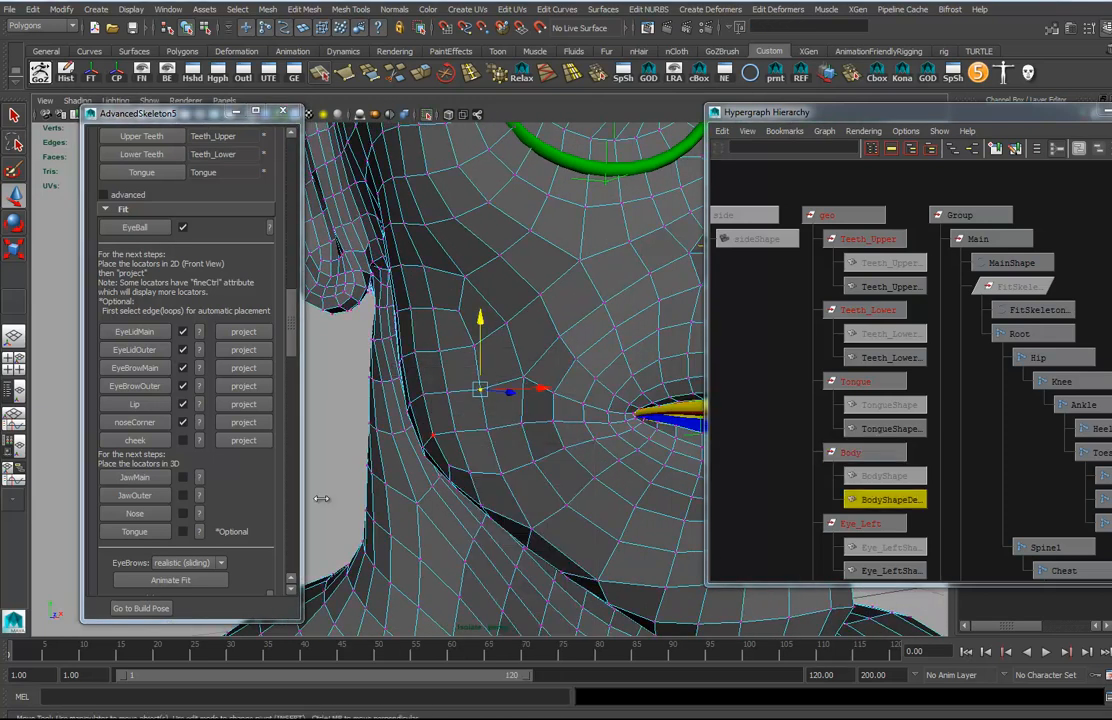
pyautogui.click(135, 441)
# Step: Select the Body mesh edges along the jawline from the front of the chin back along the right underside
pyautogui.keyDown('alt'); pyautogui.moveTo(565, 472); pyautogui.dragTo(422, 392, button='middle'); pyautogui.keyUp('alt')
pyautogui.click(477, 436)
pyautogui.keyDown('alt'); pyautogui.moveTo(600, 443); pyautogui.dragTo(449, 425, button='right'); pyautogui.keyUp('alt')
pyautogui.keyDown('alt'); pyautogui.moveTo(449, 425); pyautogui.dragTo(441, 430, button='middle'); pyautogui.keyUp('alt')
pyautogui.keyDown('alt'); pyautogui.moveTo(441, 430); pyautogui.dragTo(561, 466); pyautogui.keyUp('alt')
pyautogui.moveTo(579, 400); pyautogui.dragTo(580, 366, button='right')
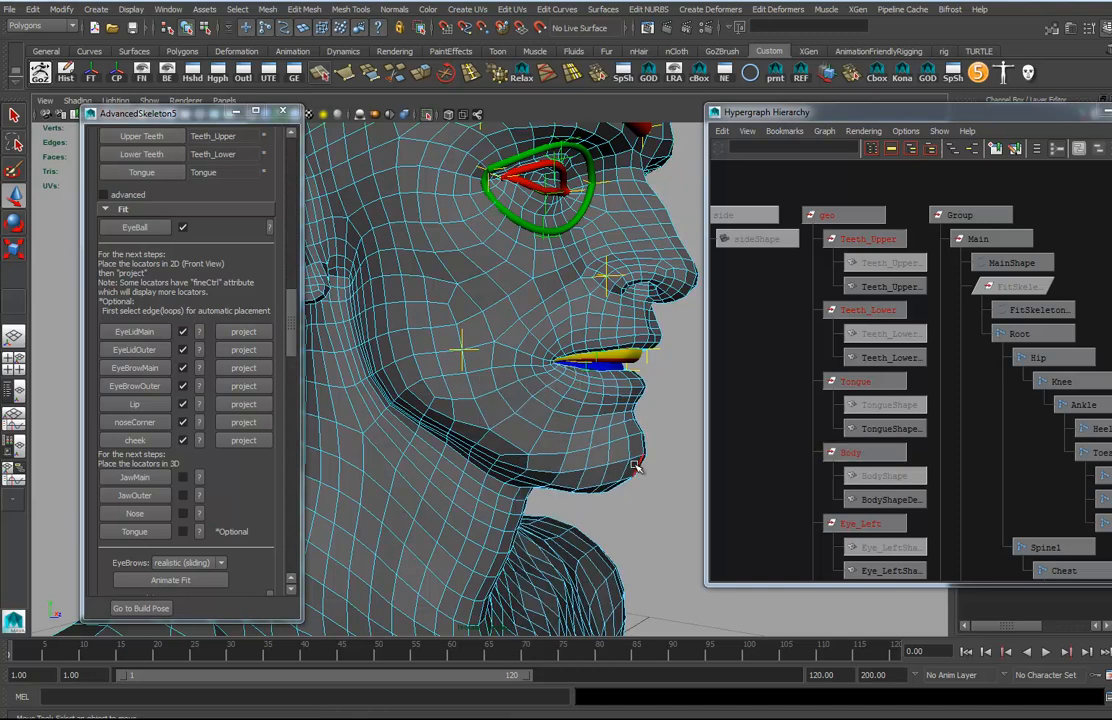
pyautogui.click(627, 481)
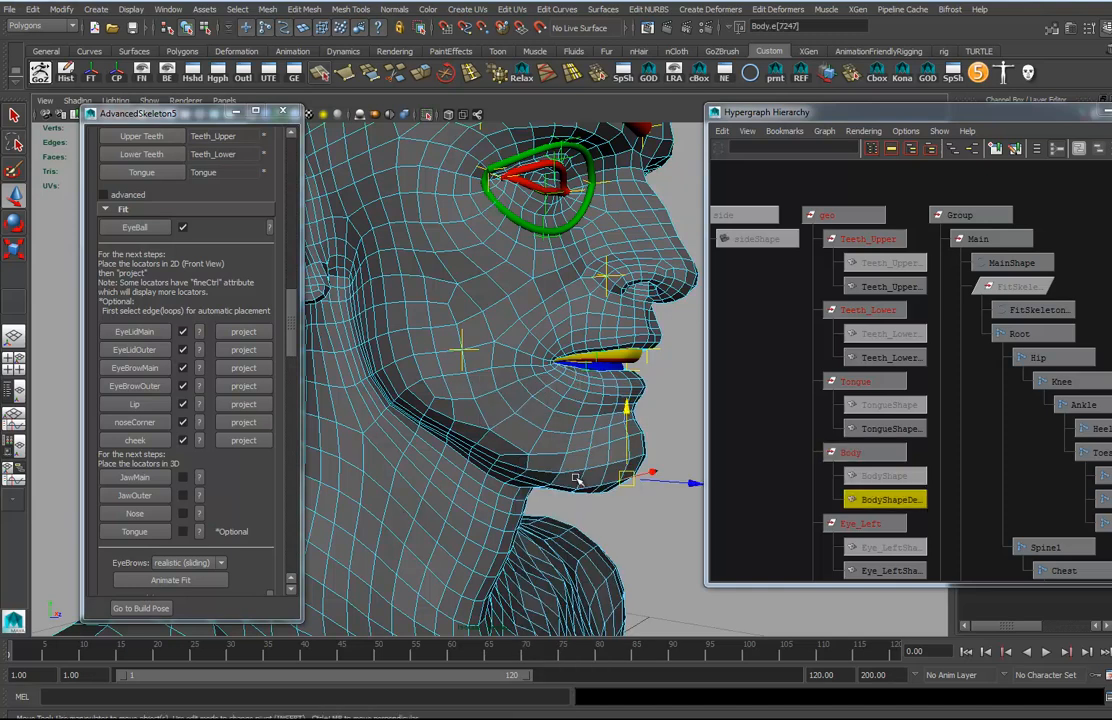
pyautogui.press('f')
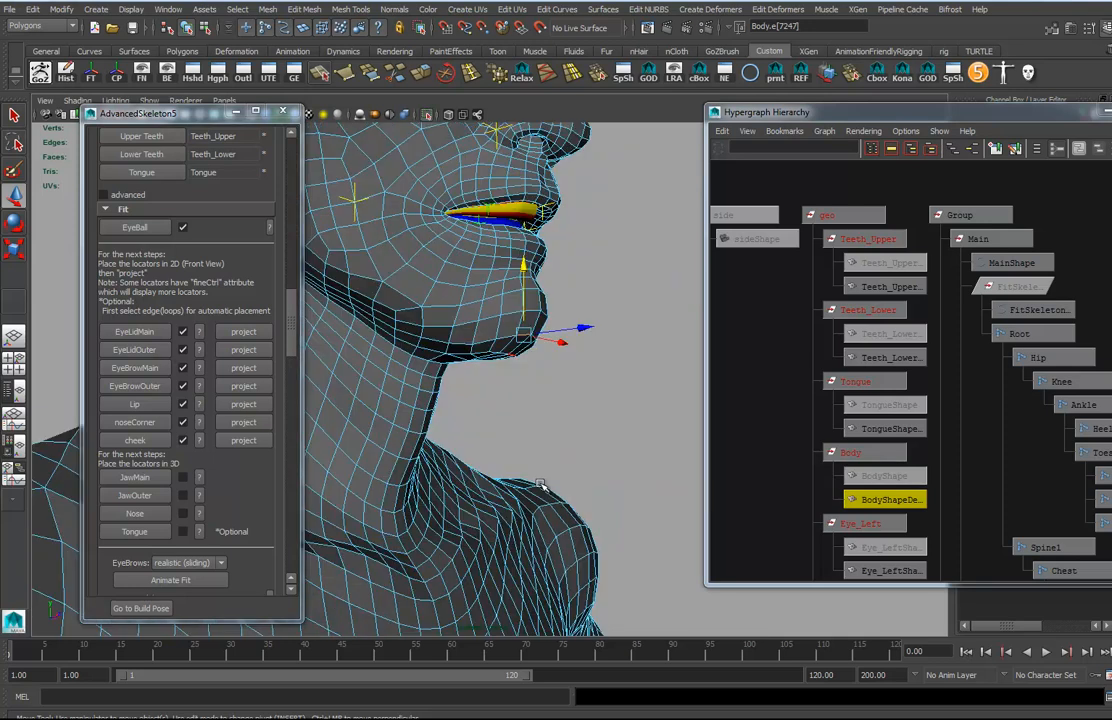
pyautogui.moveTo(573, 459)
pyautogui.keyDown('alt'); pyautogui.mouseDown()
pyautogui.moveTo(489, 452)
pyautogui.moveTo(575, 448)
pyautogui.mouseUp(); pyautogui.keyUp('alt')
pyautogui.press('[')
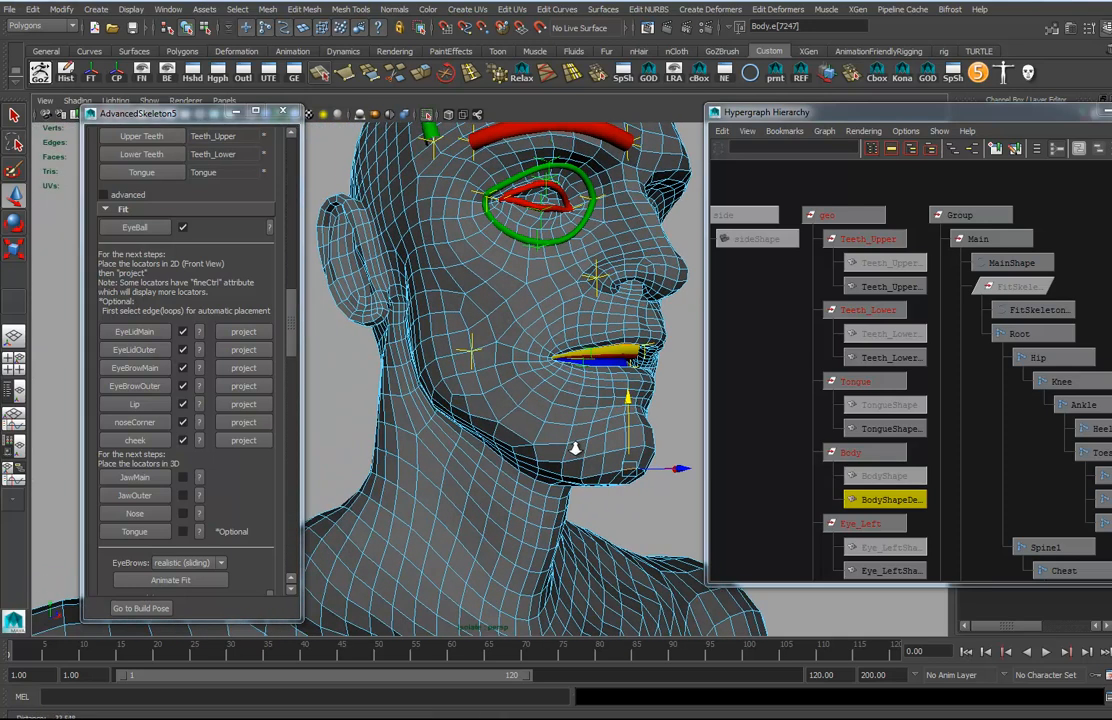
pyautogui.keyDown('alt'); pyautogui.moveTo(575, 448); pyautogui.dragTo(612, 469, button='right'); pyautogui.keyUp('alt')
pyautogui.keyDown('shift'); pyautogui.click(626, 489); pyautogui.keyUp('shift')
pyautogui.keyDown('shift'); pyautogui.click(600, 490); pyautogui.keyUp('shift')
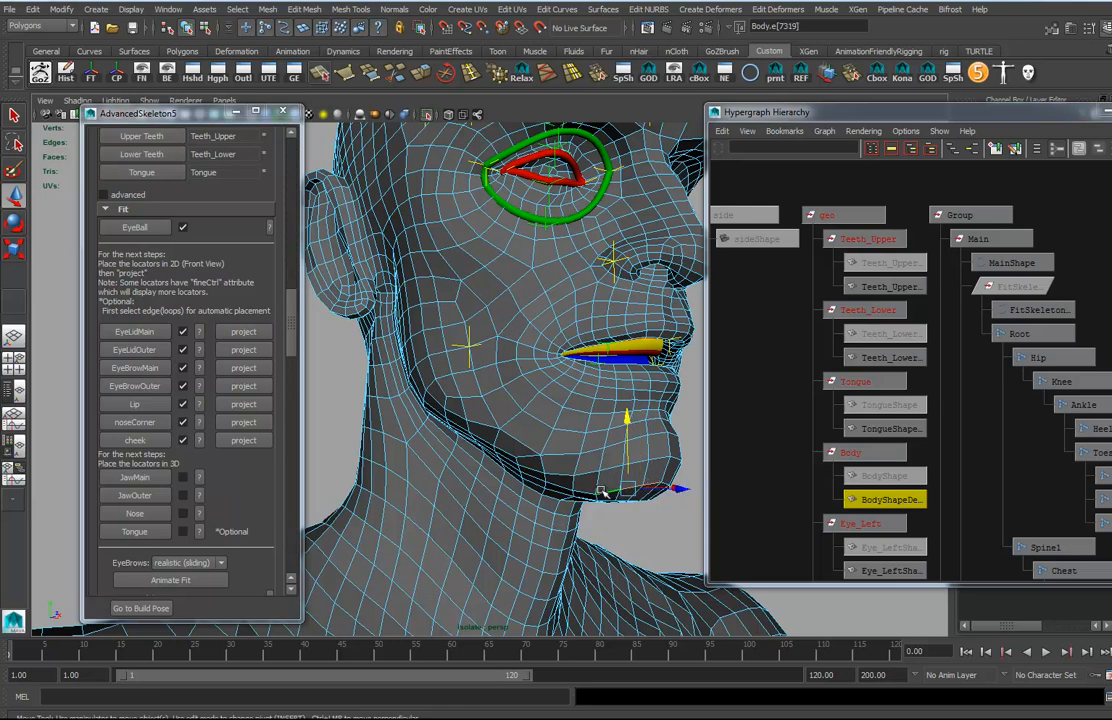
pyautogui.keyDown('shift'); pyautogui.click(552, 483); pyautogui.keyUp('shift')
pyautogui.keyDown('shift'); pyautogui.click(540, 474); pyautogui.keyUp('shift')
pyautogui.keyDown('shift'); pyautogui.click(531, 468); pyautogui.keyUp('shift')
pyautogui.keyDown('shift'); pyautogui.click(506, 453); pyautogui.keyUp('shift')
pyautogui.keyDown('shift'); pyautogui.click(493, 443); pyautogui.keyUp('shift')
pyautogui.keyDown('shift'); pyautogui.click(462, 424); pyautogui.keyUp('shift')
pyautogui.keyDown('shift'); pyautogui.click(438, 411); pyautogui.keyUp('shift')
pyautogui.keyDown('alt'); pyautogui.moveTo(433, 406); pyautogui.dragTo(515, 422); pyautogui.keyUp('alt')
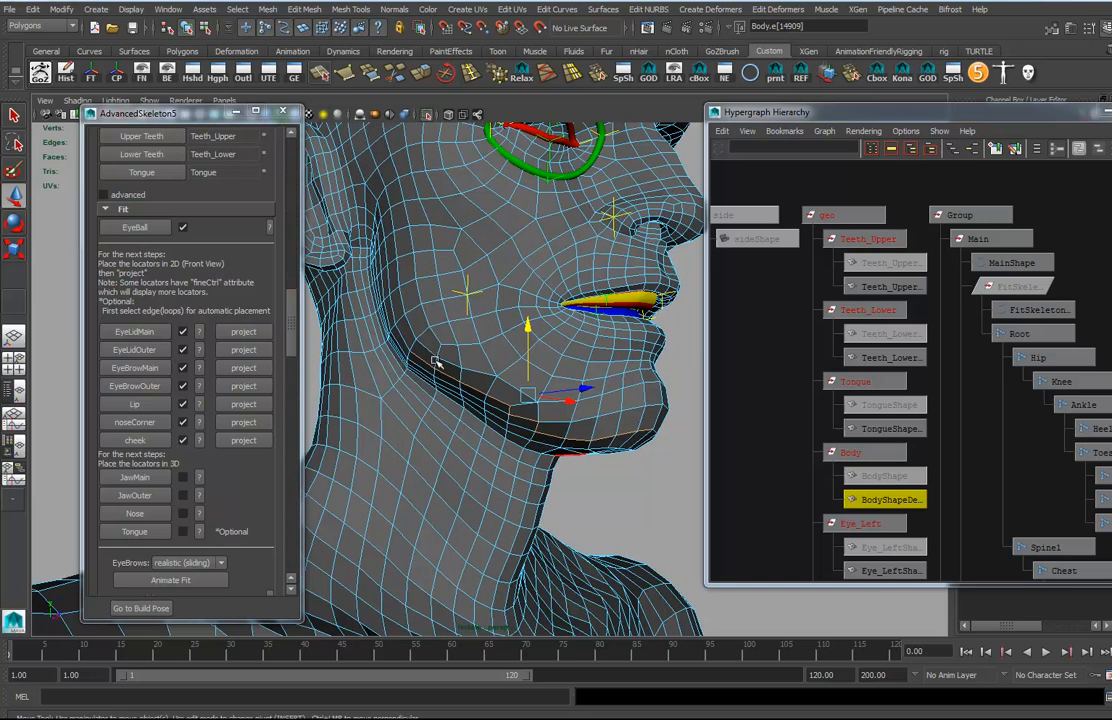
pyautogui.keyDown('shift'); pyautogui.click(404, 340); pyautogui.keyUp('shift')
pyautogui.keyDown('shift'); pyautogui.click(394, 311); pyautogui.keyUp('shift')
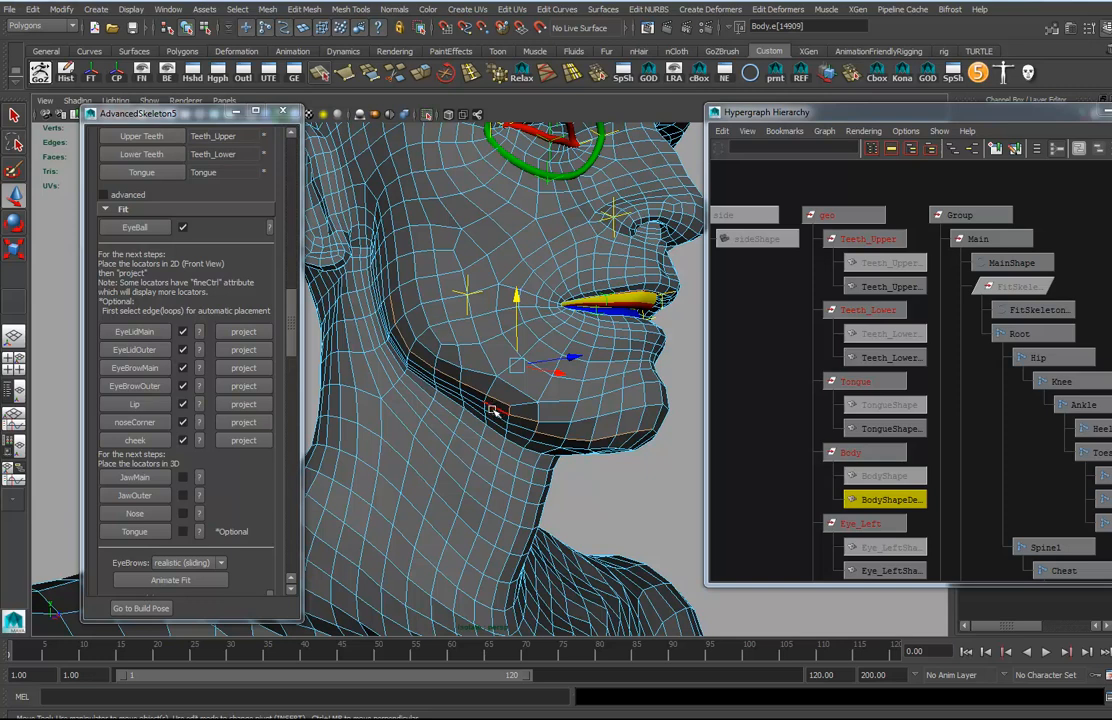
pyautogui.hotkey('ctrl', 'z')
pyautogui.hotkey('ctrl', 'z')
pyautogui.hotkey('ctrl', 'z')
pyautogui.hotkey('ctrl', 'z')
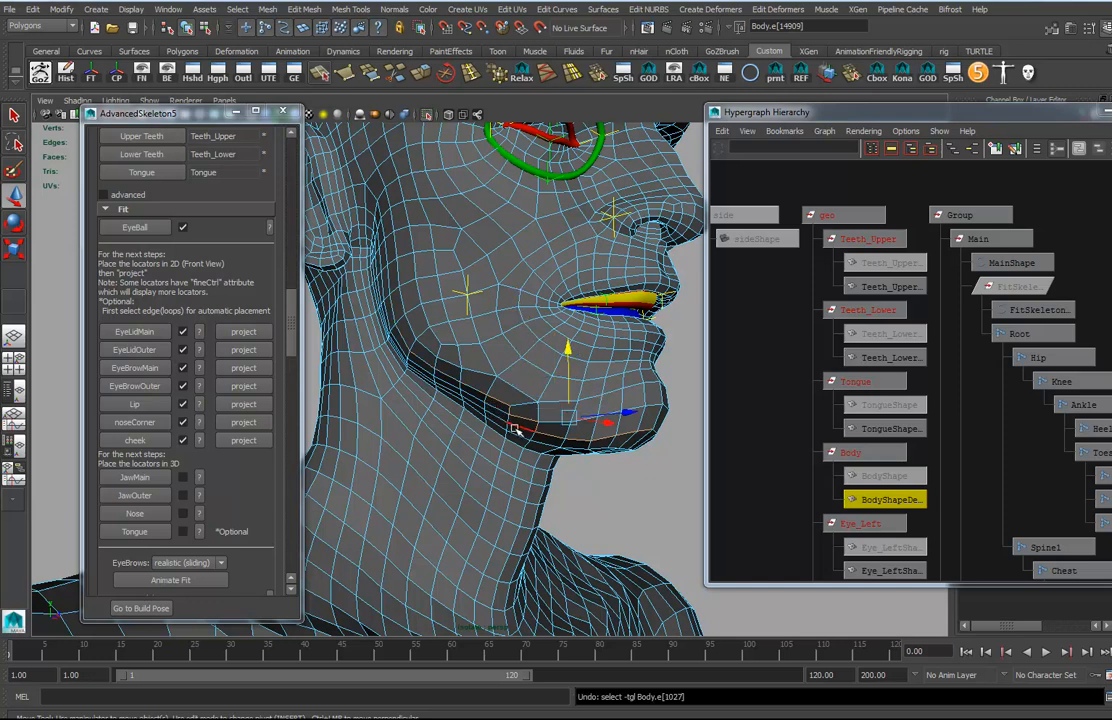
pyautogui.hotkey('ctrl', 'z')
# Step: Extend the edge selection along the jawline's lower row up to below the right ear and create the JawMain fit
pyautogui.keyDown('shift'); pyautogui.click(479, 405); pyautogui.keyUp('shift')
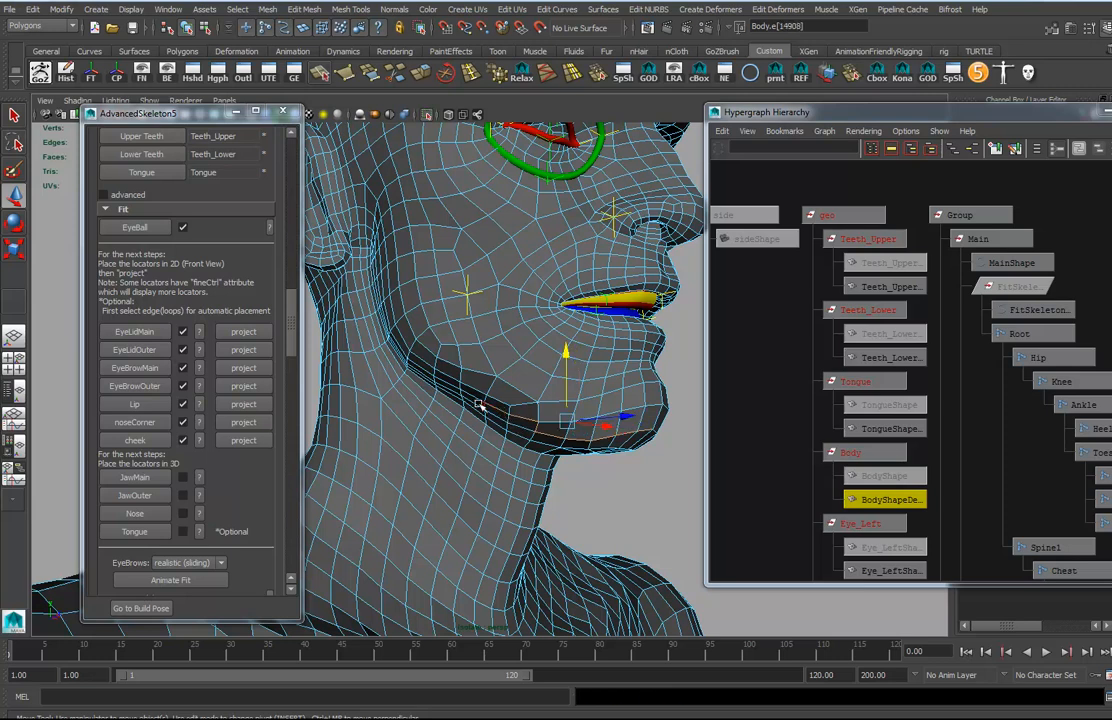
pyautogui.keyDown('shift'); pyautogui.click(469, 395); pyautogui.keyUp('shift')
pyautogui.keyDown('shift'); pyautogui.click(447, 382); pyautogui.keyUp('shift')
pyautogui.keyDown('shift'); pyautogui.click(423, 369); pyautogui.keyUp('shift')
pyautogui.keyDown('shift'); pyautogui.click(400, 346); pyautogui.keyUp('shift')
pyautogui.keyDown('shift'); pyautogui.click(388, 312); pyautogui.keyUp('shift')
pyautogui.keyDown('shift'); pyautogui.click(386, 290); pyautogui.keyUp('shift')
pyautogui.keyDown('shift'); pyautogui.click(383, 265); pyautogui.keyUp('shift')
pyautogui.click(148, 480)
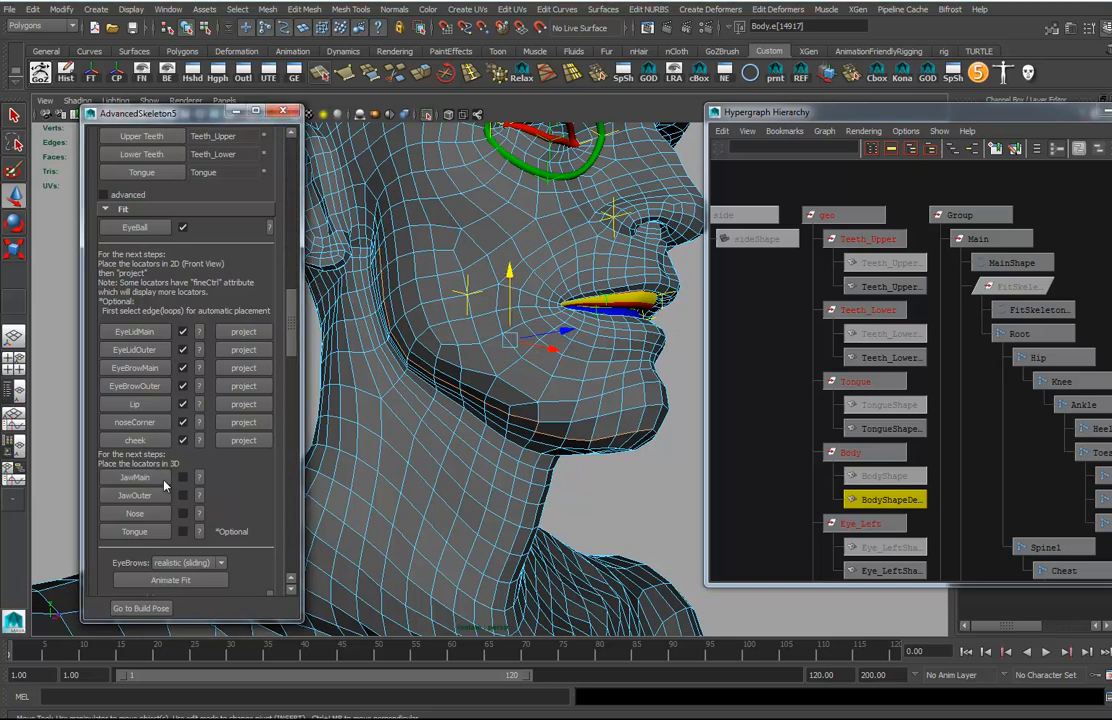
pyautogui.click(660, 365)
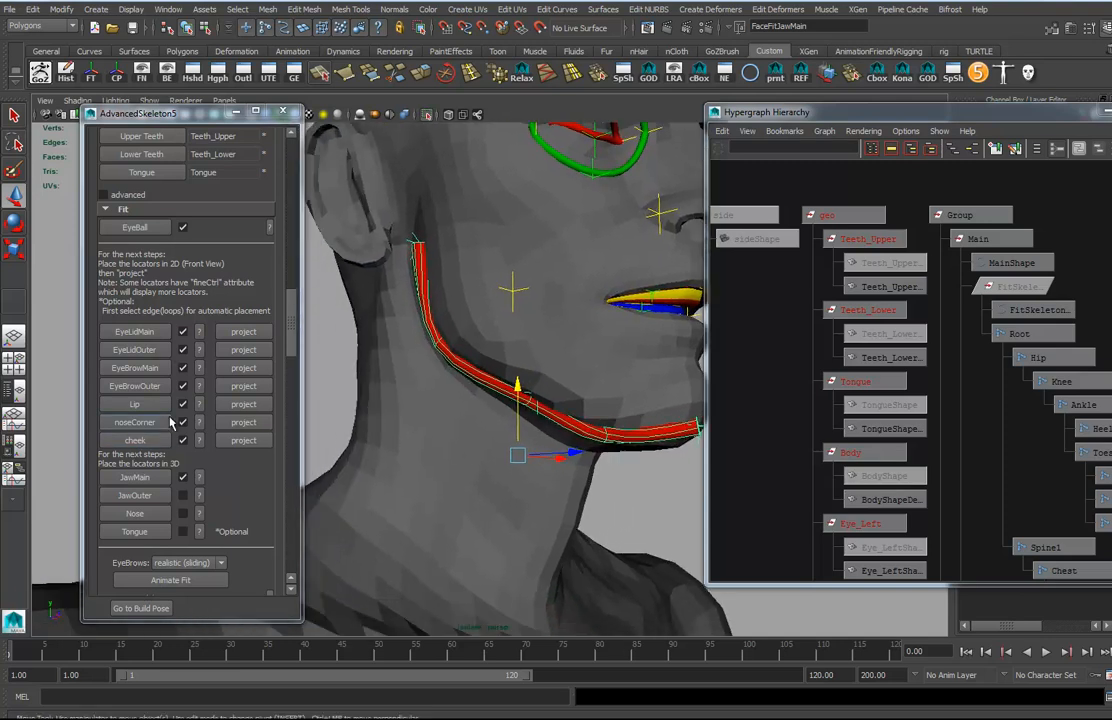
# Step: Create the JawOuter fit from the edge row below the jaw, running from the throat's center up the neck's right side
pyautogui.click(535, 489)
pyautogui.moveTo(543, 495); pyautogui.dragTo(556, 368, button='right')
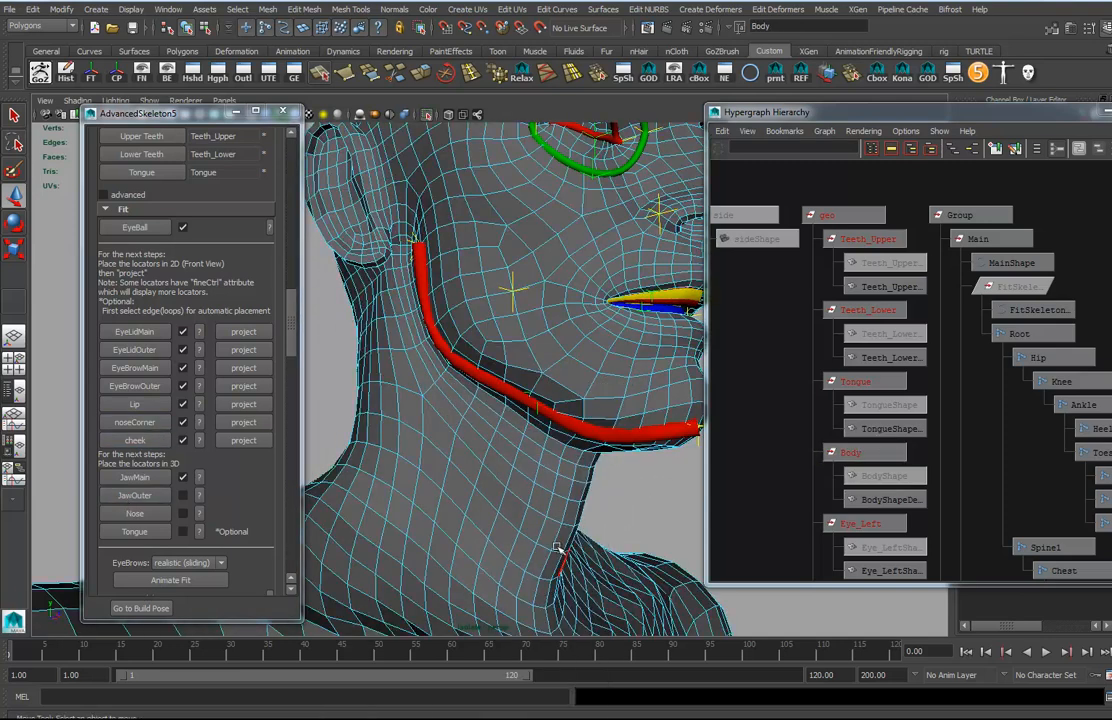
pyautogui.click(561, 497)
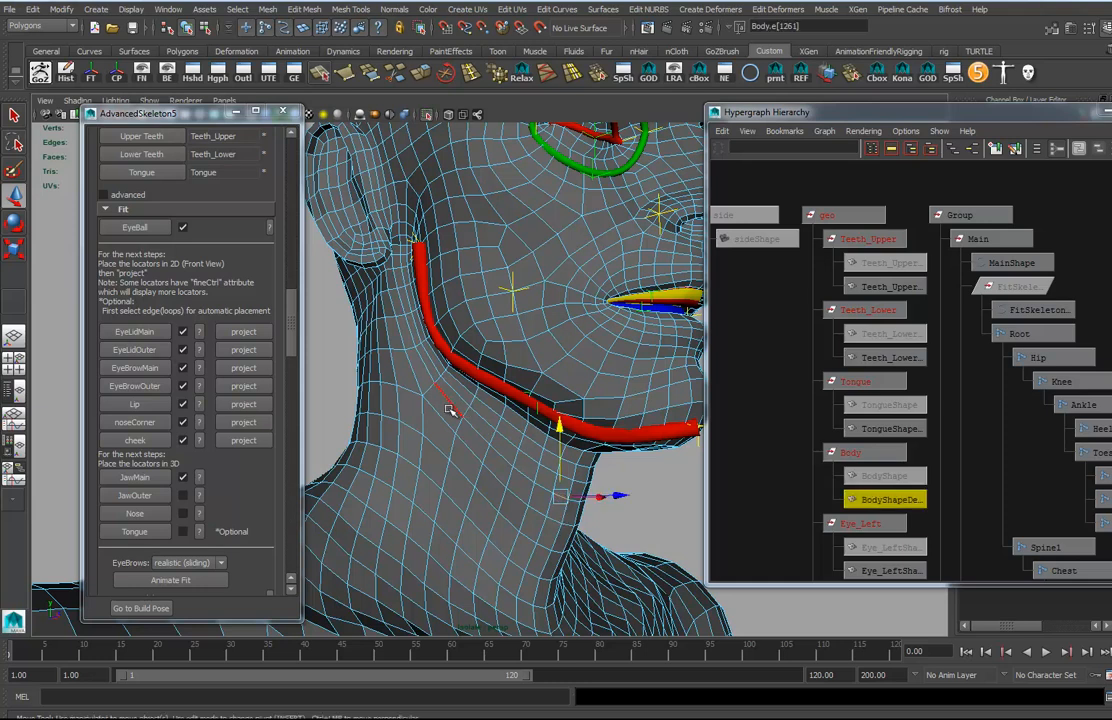
pyautogui.click(425, 367)
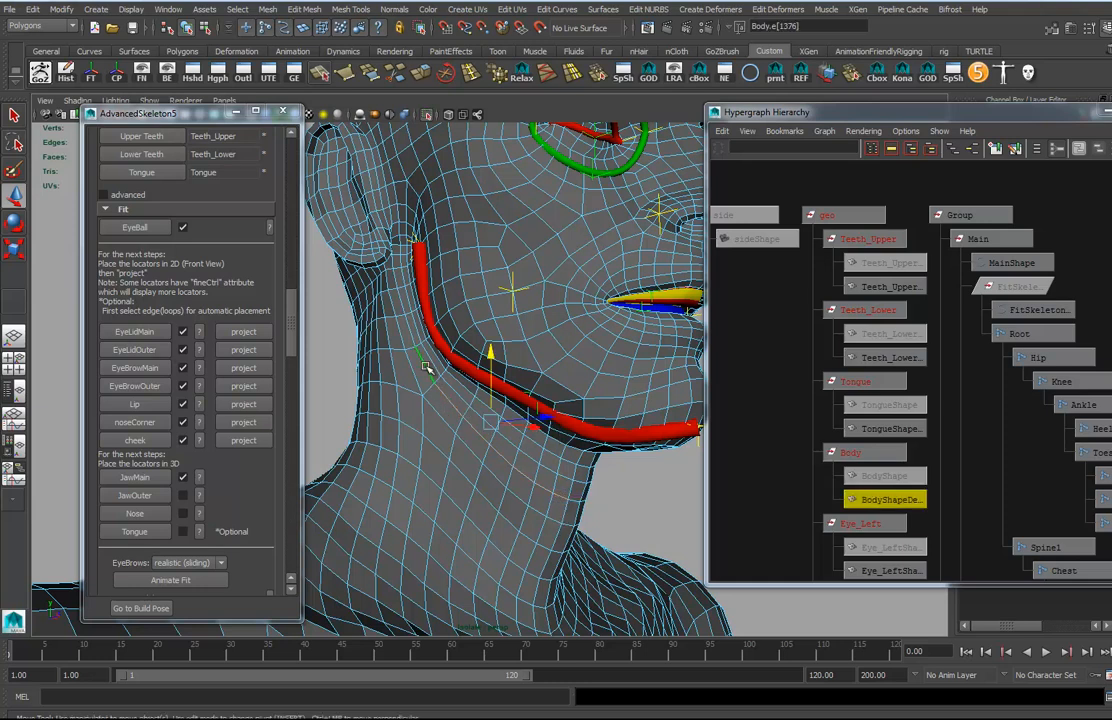
pyautogui.keyDown('alt'); pyautogui.moveTo(566, 538); pyautogui.dragTo(549, 519); pyautogui.keyUp('alt')
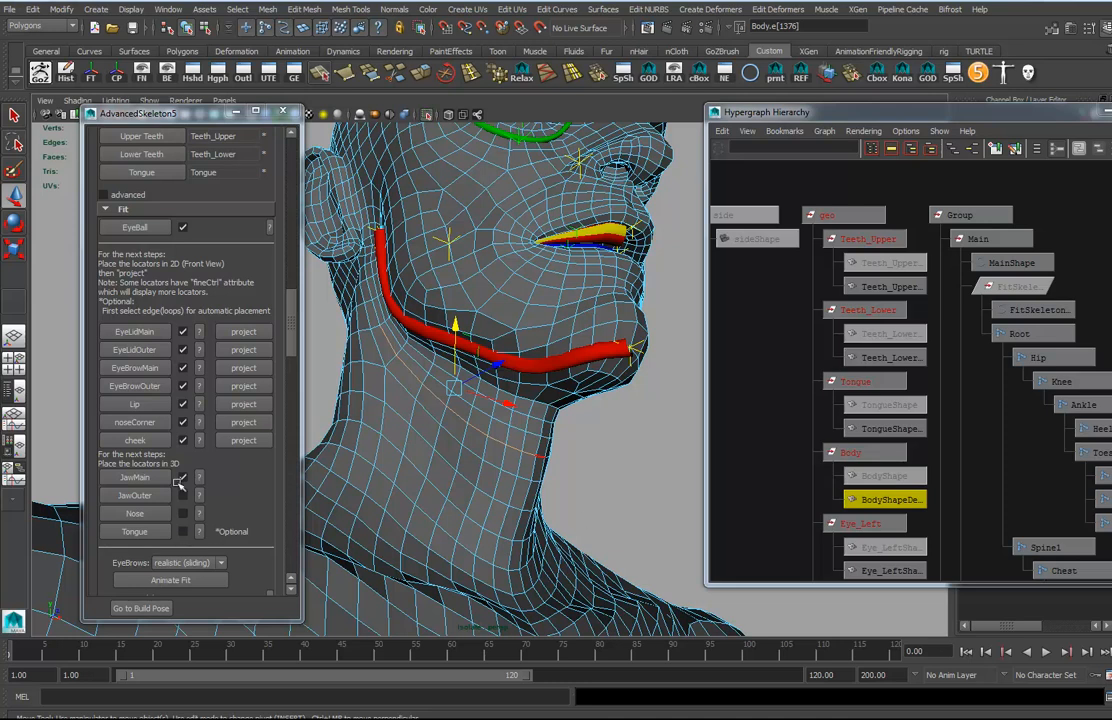
pyautogui.click(559, 451)
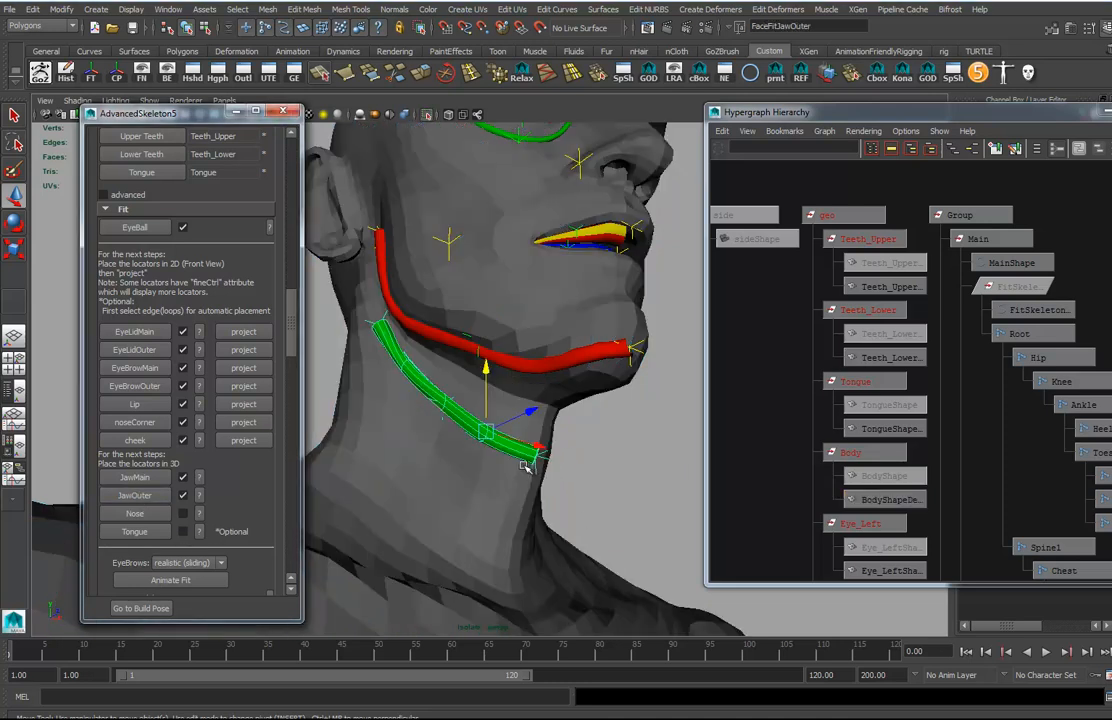
# Step: Create the Nose fit from the center edge row running down the bridge of the nose to its tip
pyautogui.press('f')
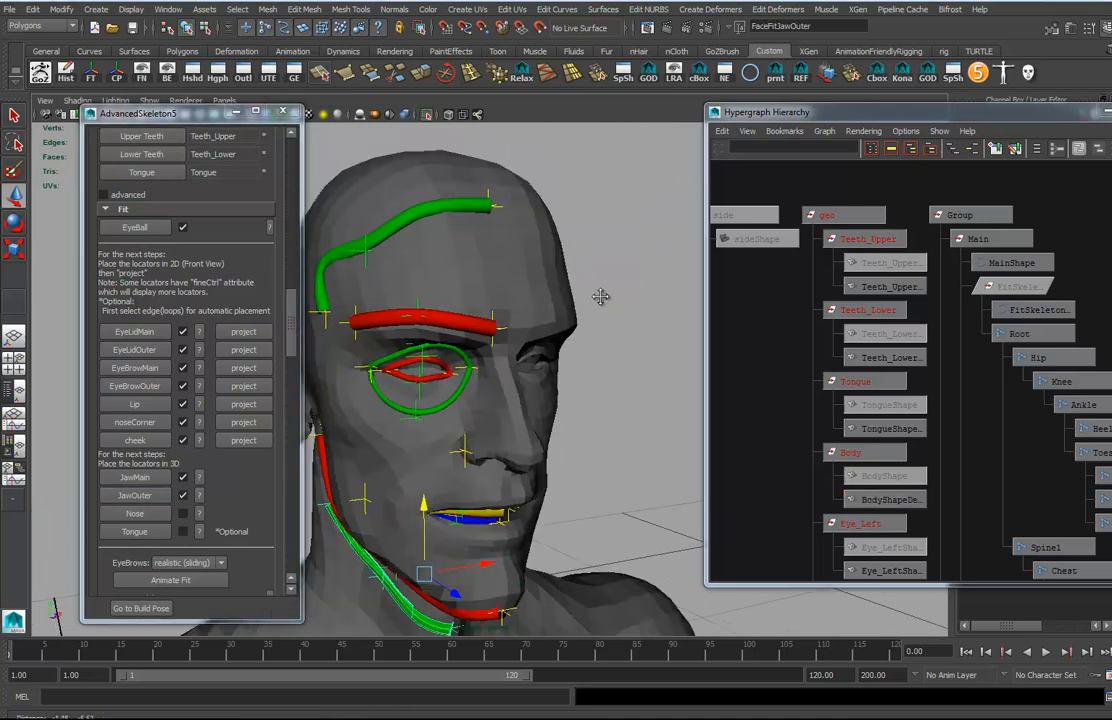
pyautogui.click(565, 381)
pyautogui.moveTo(570, 384); pyautogui.dragTo(571, 351, button='right')
pyautogui.click(577, 402)
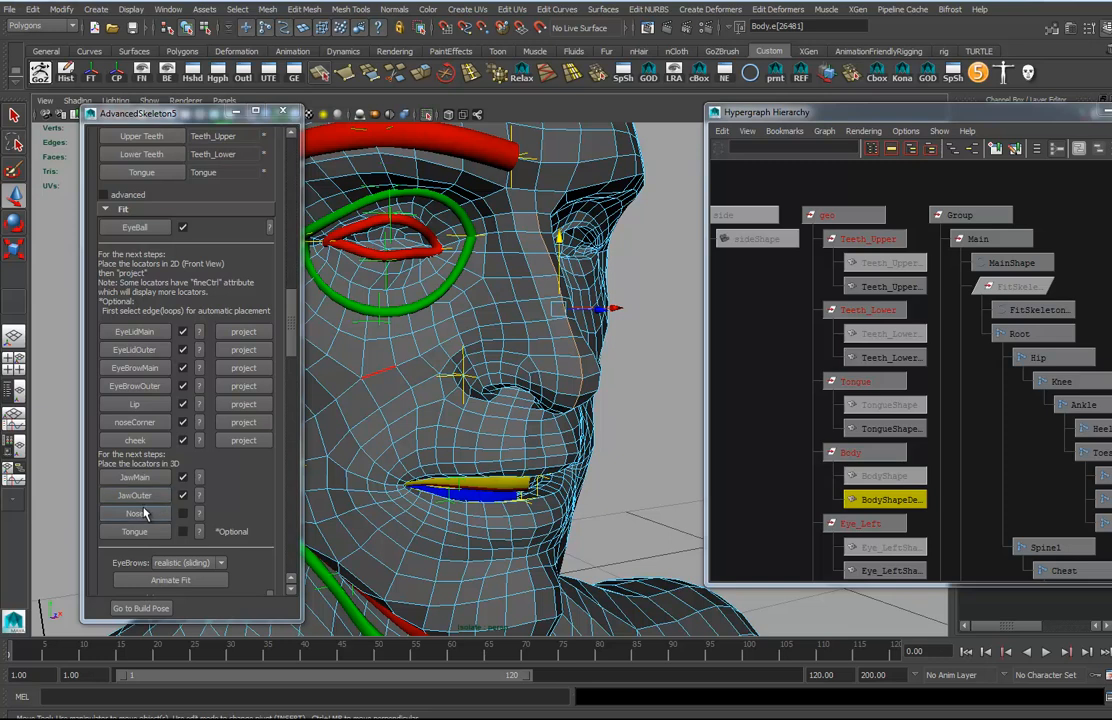
pyautogui.click(140, 513)
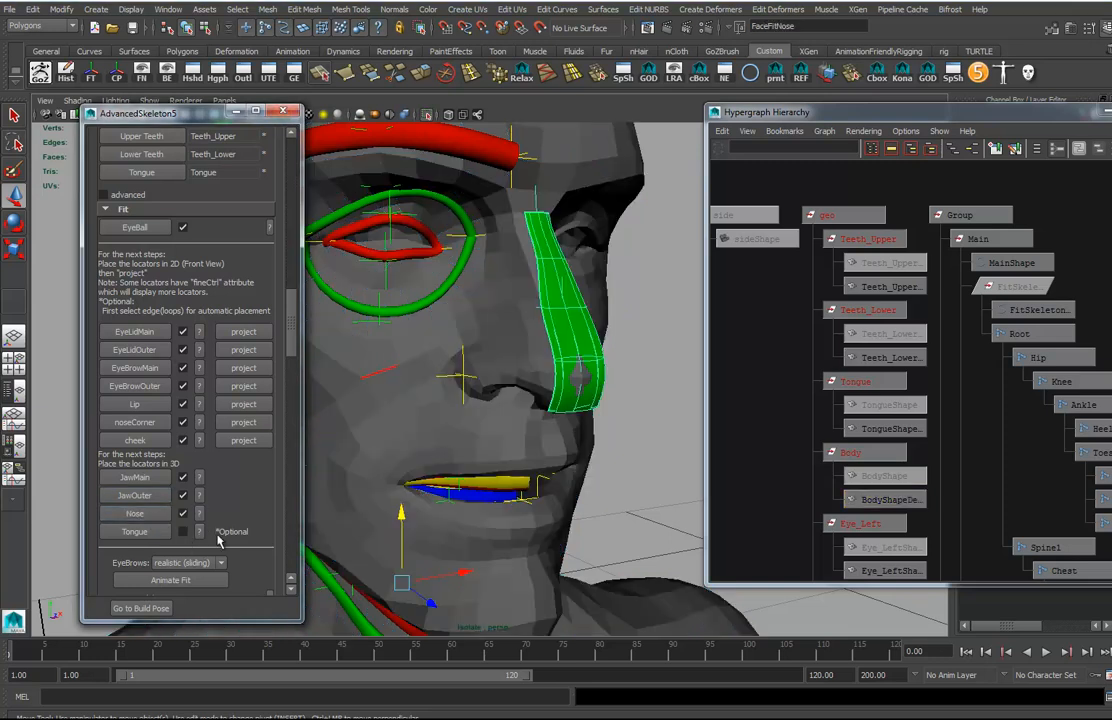
# Step: End the current isolation, select the Tongue mesh inside the mouth and isolate it in the view
pyautogui.keyDown('alt'); pyautogui.moveTo(493, 519); pyautogui.dragTo(501, 442); pyautogui.keyUp('alt')
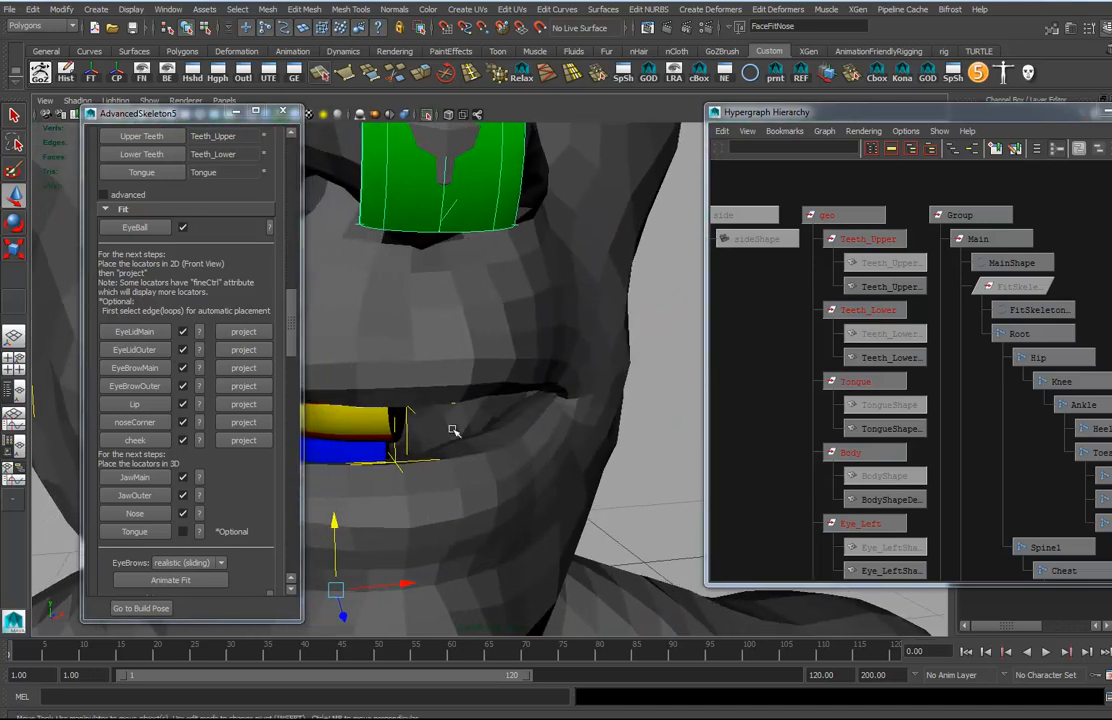
pyautogui.click(427, 114)
pyautogui.click(445, 420)
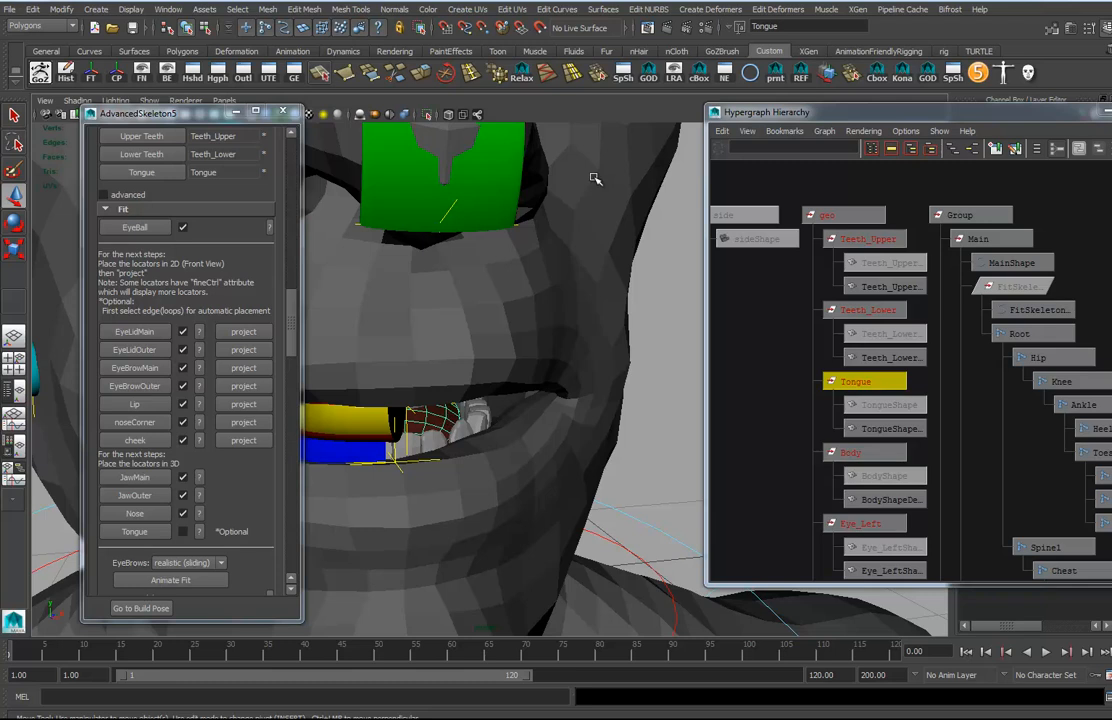
pyautogui.click(427, 114)
# Step: Create the Tongue fit from the lengthwise edge loop along the middle of the Tongue mesh
pyautogui.keyDown('alt'); pyautogui.moveTo(524, 377); pyautogui.dragTo(536, 294); pyautogui.keyUp('alt')
pyautogui.moveTo(528, 338); pyautogui.dragTo(527, 318, button='right')
pyautogui.click(551, 351)
pyautogui.keyDown('alt'); pyautogui.moveTo(552, 320); pyautogui.dragTo(544, 343); pyautogui.keyUp('alt')
pyautogui.keyDown('alt'); pyautogui.moveTo(544, 343); pyautogui.dragTo(520, 232, button='middle'); pyautogui.keyUp('alt')
pyautogui.doubleClick(469, 336)
pyautogui.click(134, 531)
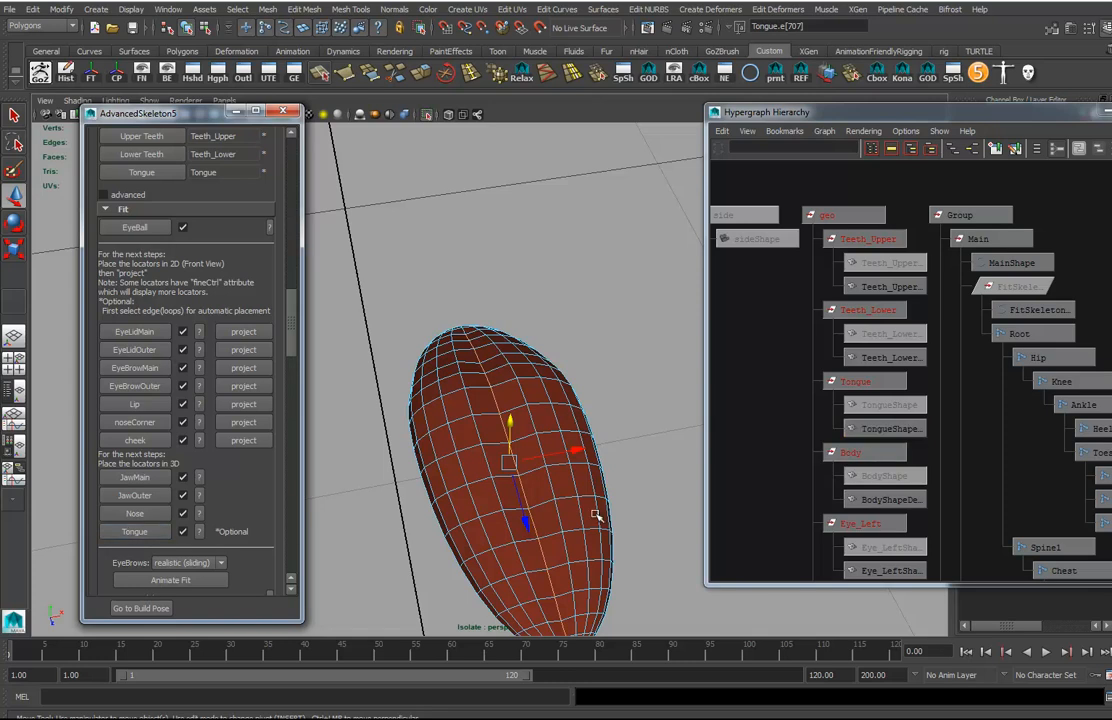
# Step: Turn off the tongue's isolation to show the whole character, then generate the locator animation with Animate Fit
pyautogui.keyDown('alt'); pyautogui.moveTo(589, 474); pyautogui.dragTo(575, 385); pyautogui.keyUp('alt')
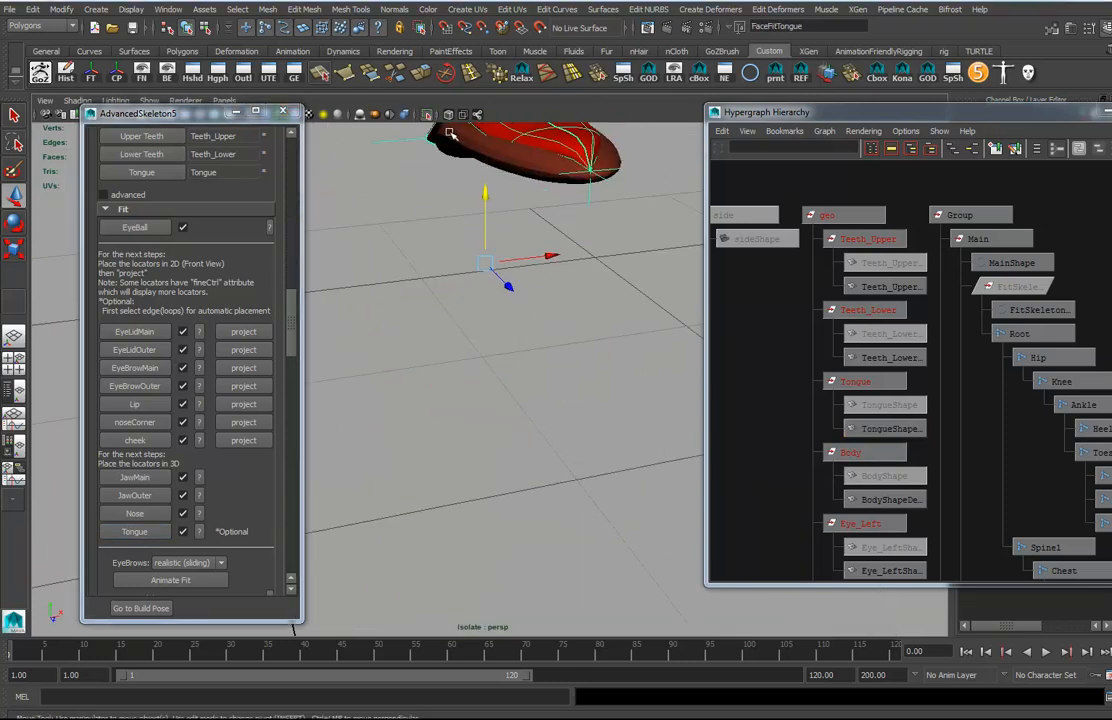
pyautogui.click(427, 116)
pyautogui.keyDown('alt'); pyautogui.moveTo(530, 514); pyautogui.dragTo(489, 467, button='right'); pyautogui.keyUp('alt')
pyautogui.keyDown('alt'); pyautogui.moveTo(489, 467); pyautogui.dragTo(492, 490); pyautogui.keyUp('alt')
pyautogui.keyDown('alt'); pyautogui.moveTo(496, 440); pyautogui.dragTo(501, 534, button='middle'); pyautogui.keyUp('alt')
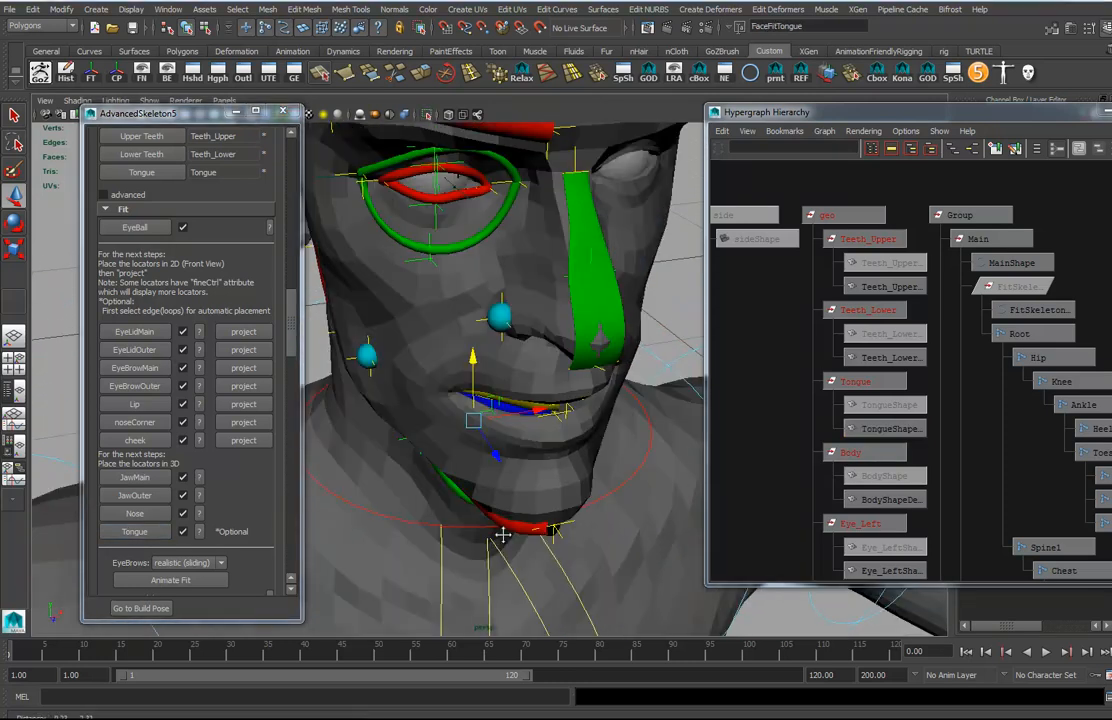
pyautogui.keyDown('alt'); pyautogui.moveTo(501, 534); pyautogui.dragTo(300, 449, button='right'); pyautogui.keyUp('alt')
pyautogui.keyDown('alt'); pyautogui.moveTo(512, 382); pyautogui.dragTo(477, 463); pyautogui.keyUp('alt')
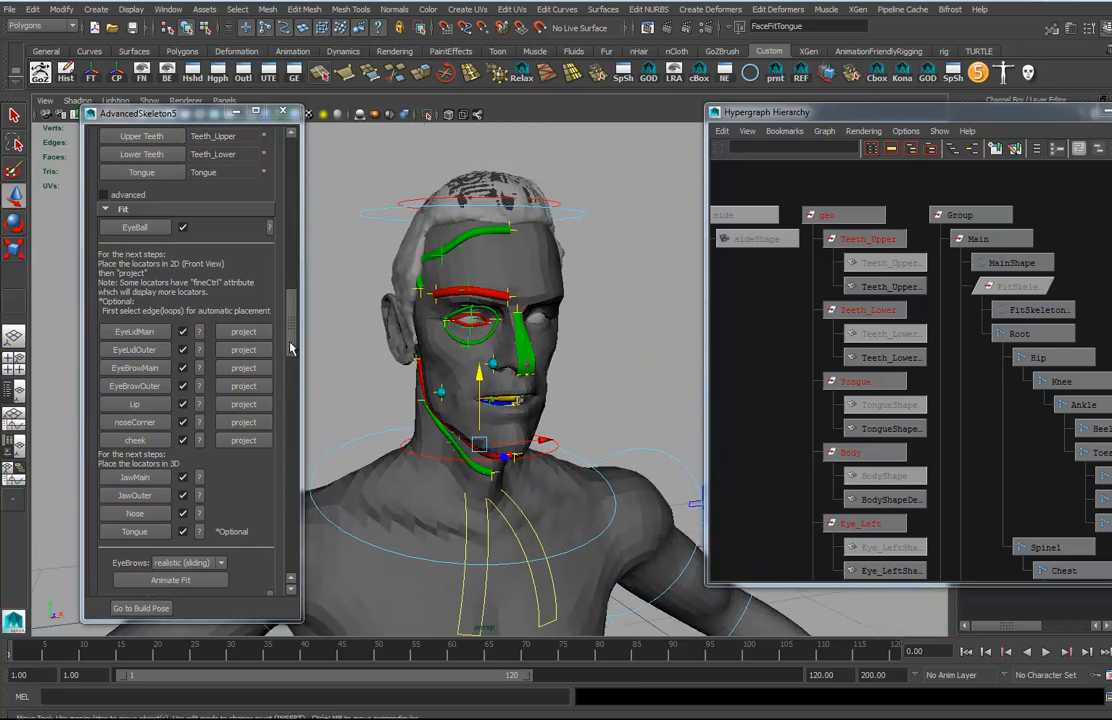
pyautogui.scroll(-8, 254, 335)
pyautogui.click(209, 297)
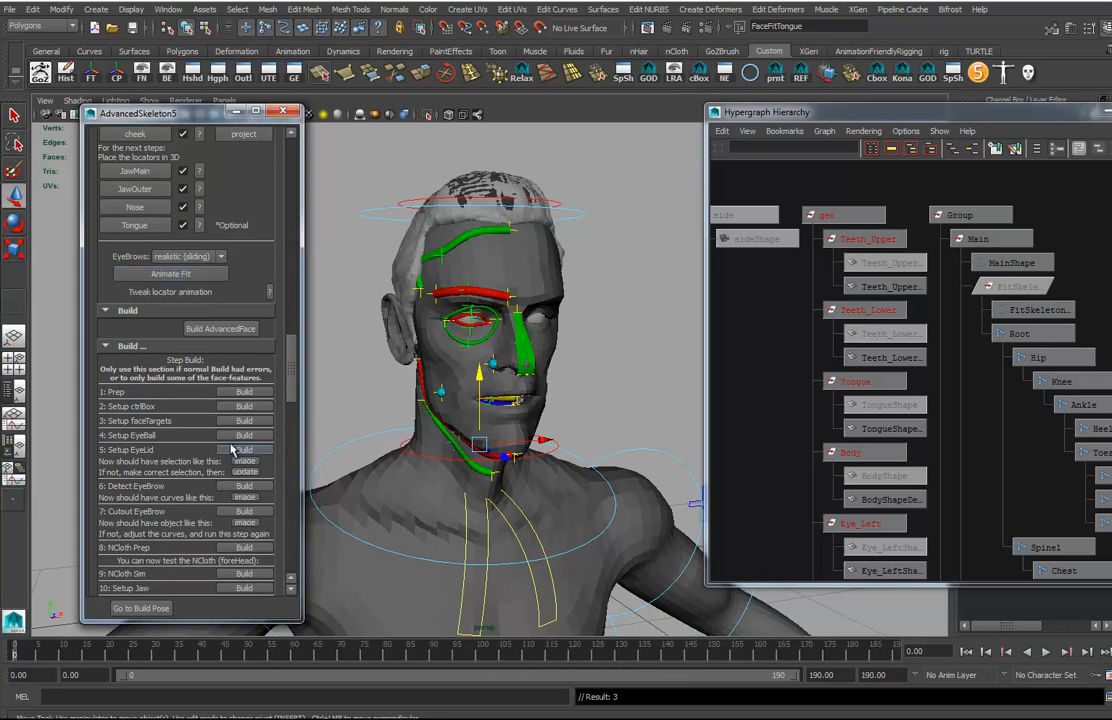
# Step: Collapse the expanded face sub-sections from the step build through EditBlendShapes, then run Build AdvancedFace
pyautogui.click(107, 345)
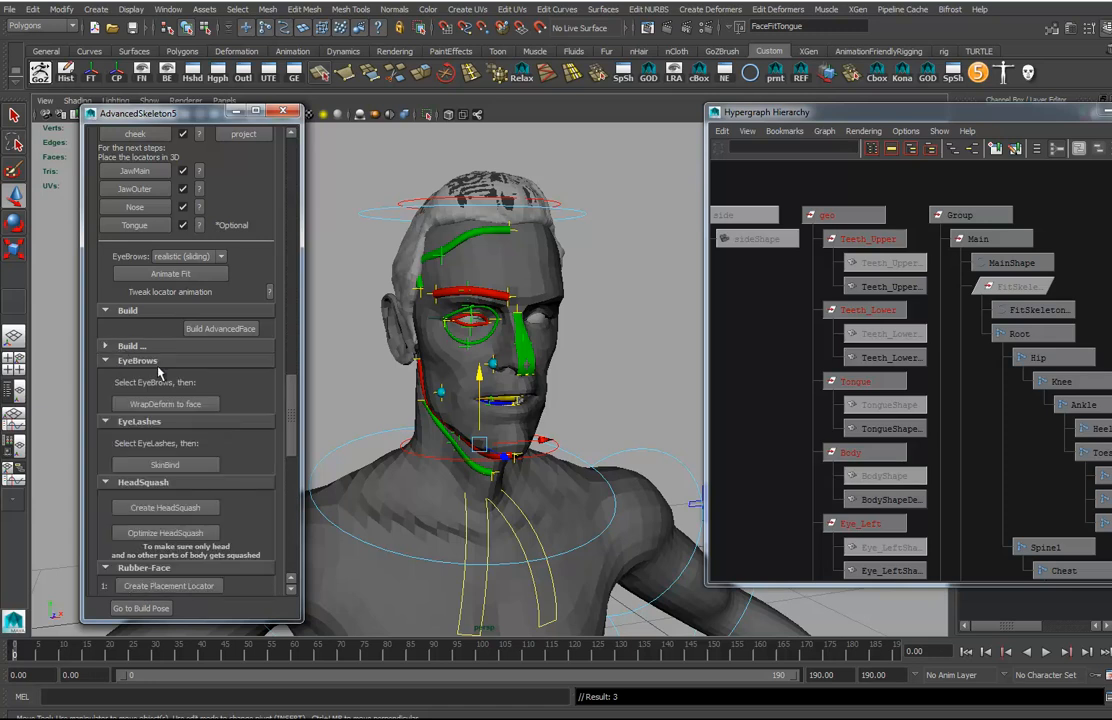
pyautogui.click(134, 361)
pyautogui.click(128, 376)
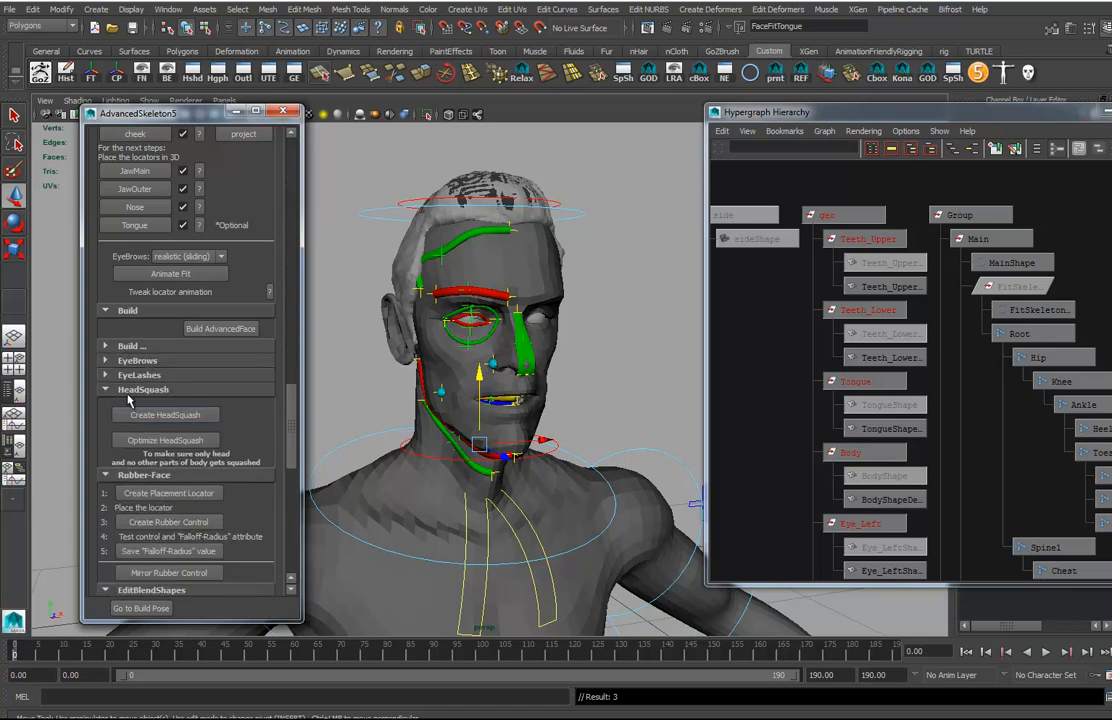
pyautogui.click(127, 389)
pyautogui.click(128, 403)
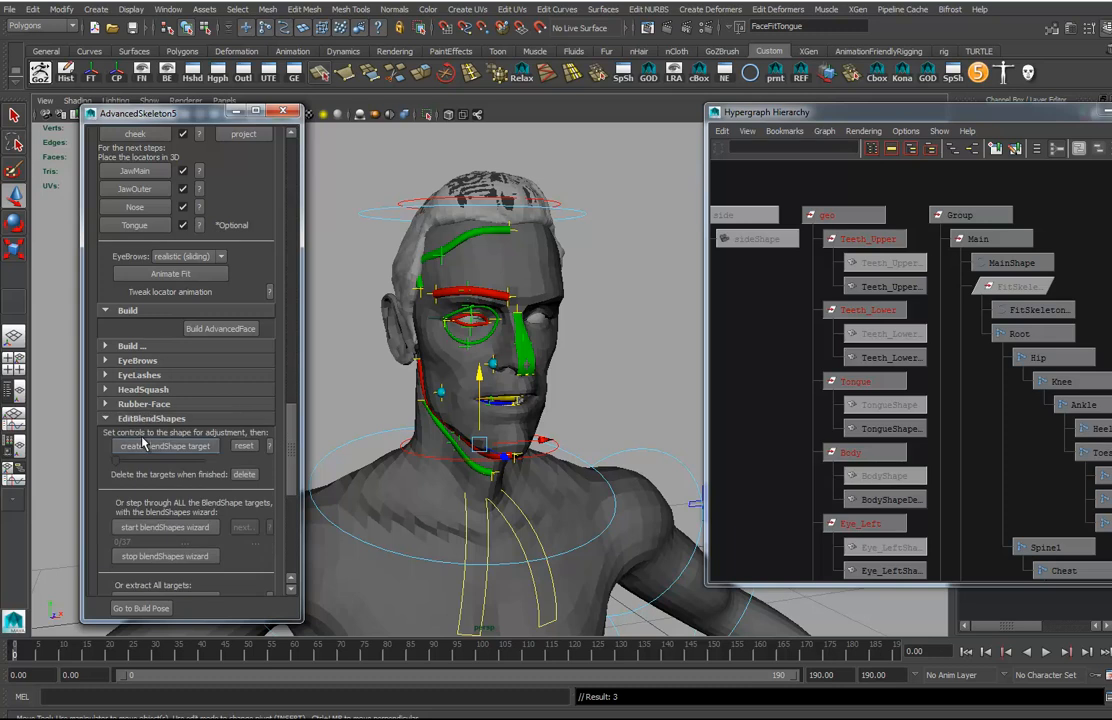
pyautogui.click(140, 418)
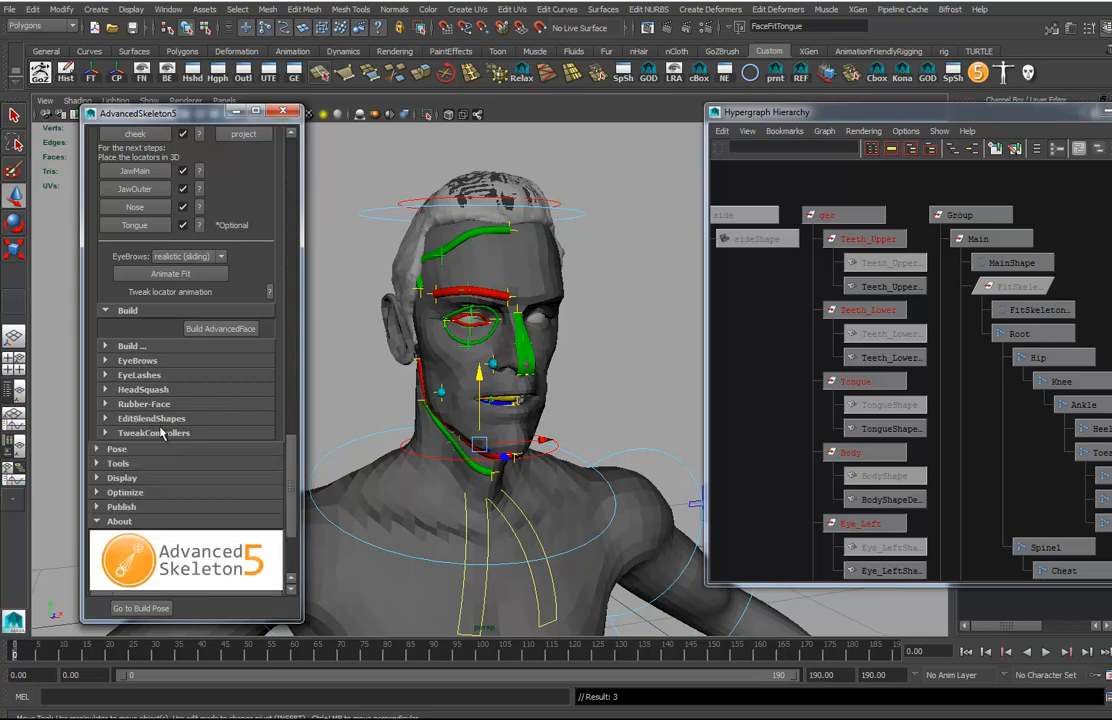
pyautogui.click(238, 336)
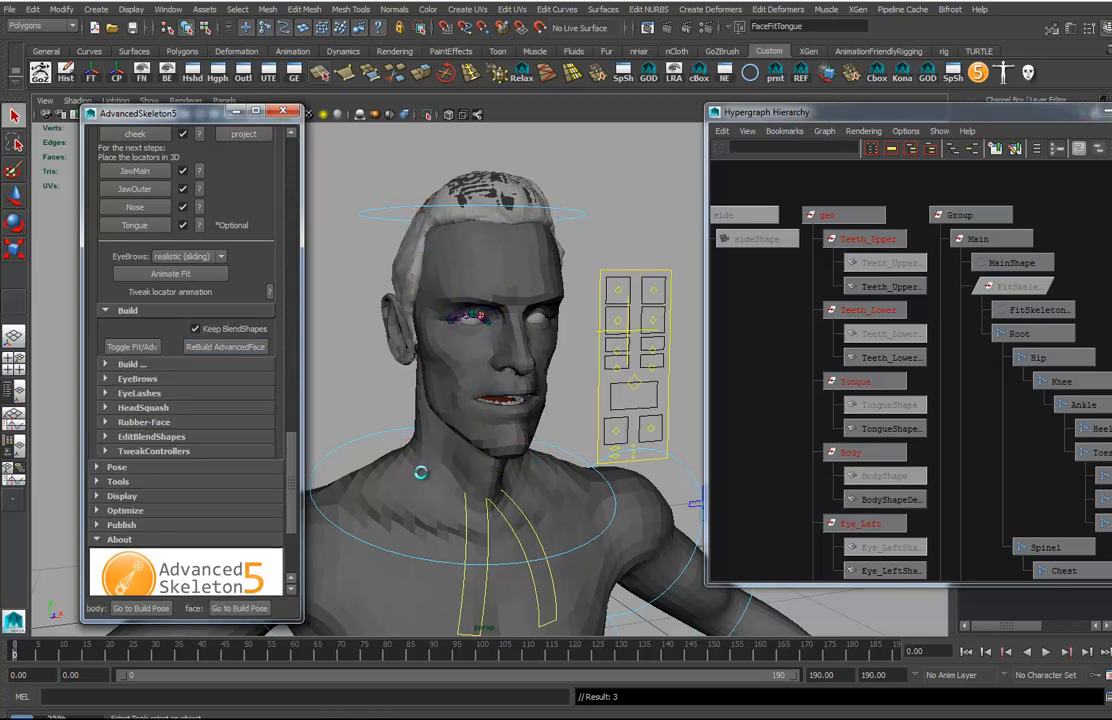